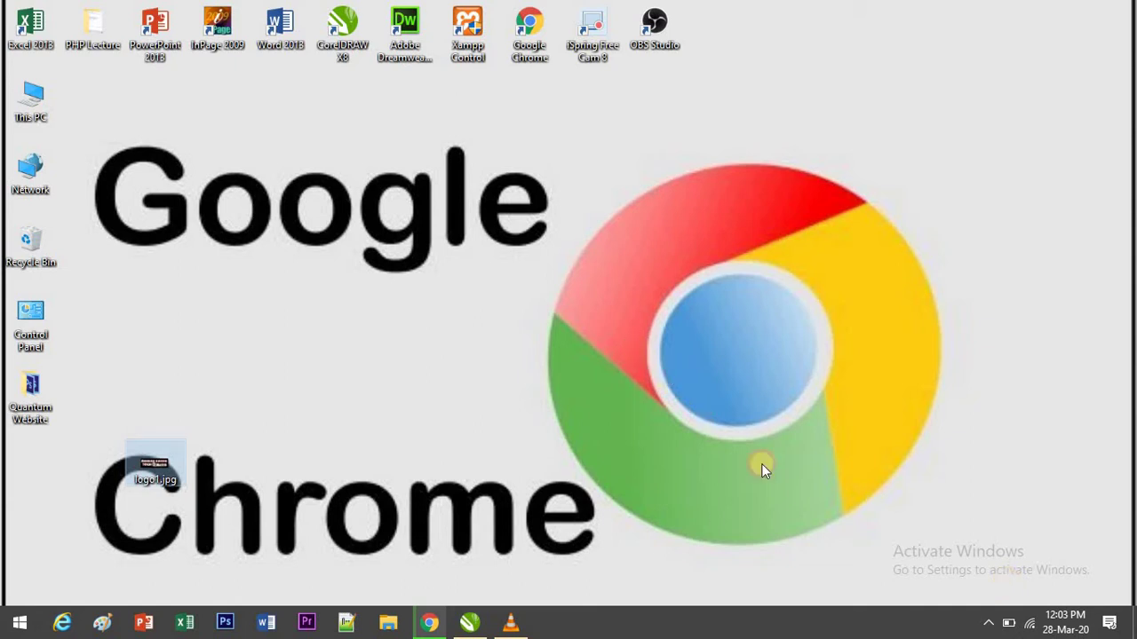
drag(386, 140, 1065, 604)
drag(68, 123, 949, 565)
drag(64, 142, 1009, 583)
- Switch to CorelDRAW, resize the Google Chrome reference group to about 1.73 by 1.19 inches and move it past the page's left edge
click(463, 624)
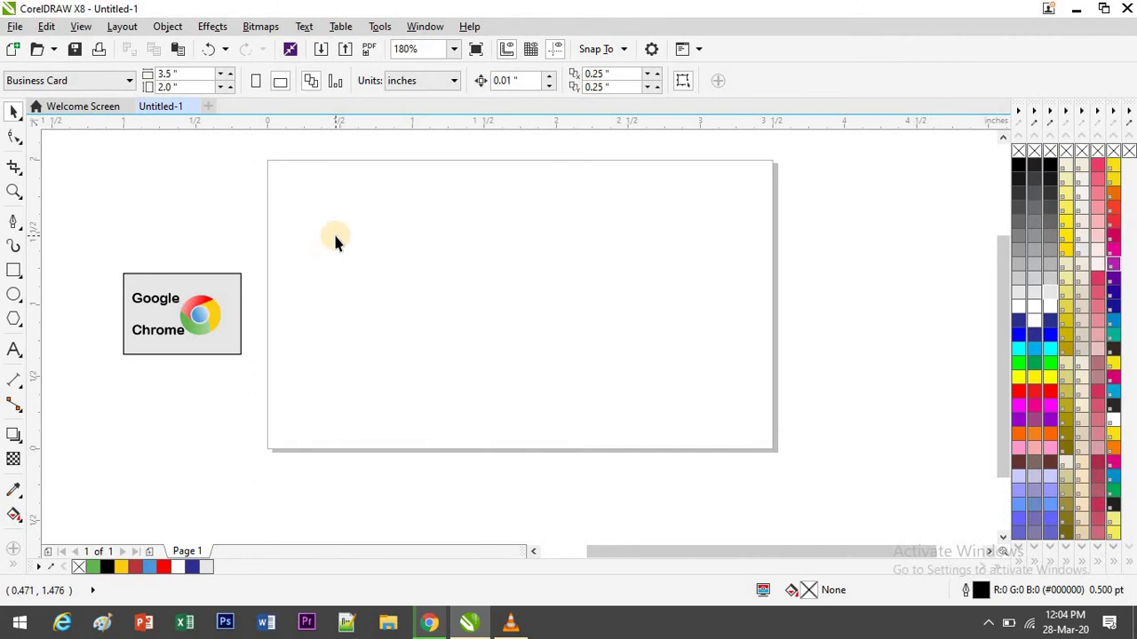
click(224, 311)
drag(250, 362, 534, 516)
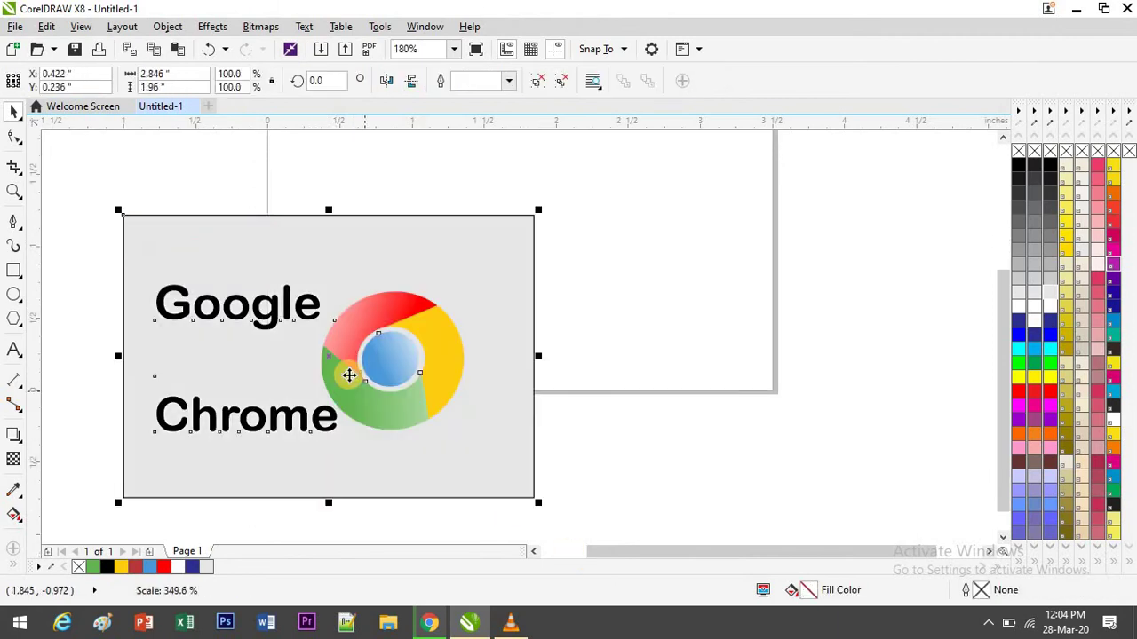
drag(372, 405, 230, 301)
drag(393, 402, 234, 285)
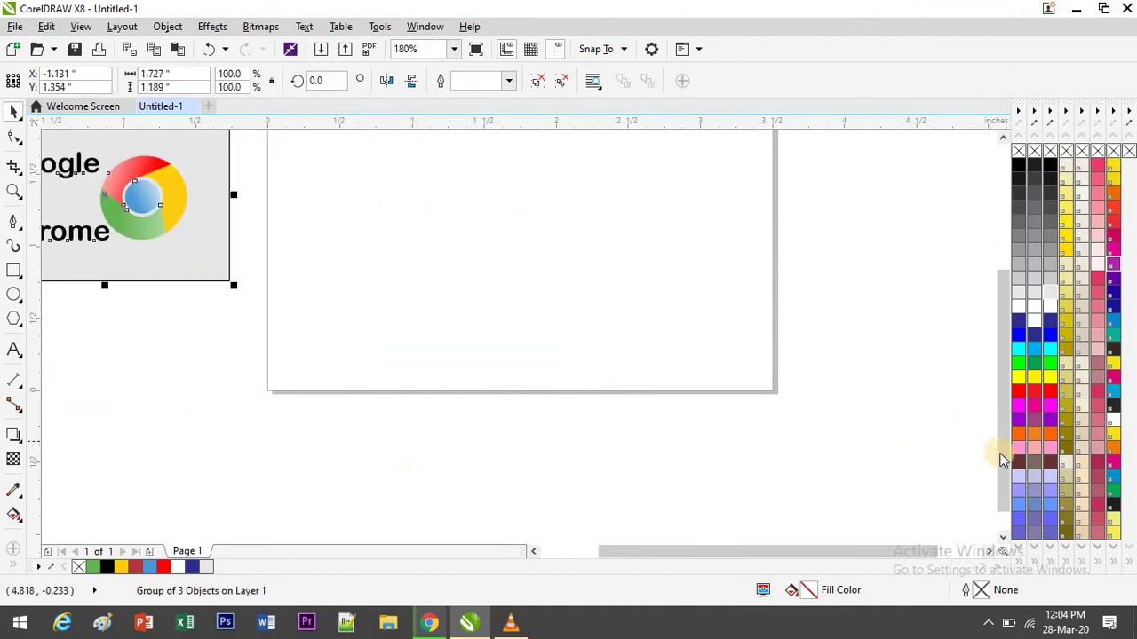
- Shrink the Google Chrome reference group to about half its size and place it on the empty area left of the page
drag(1001, 460, 995, 400)
click(167, 299)
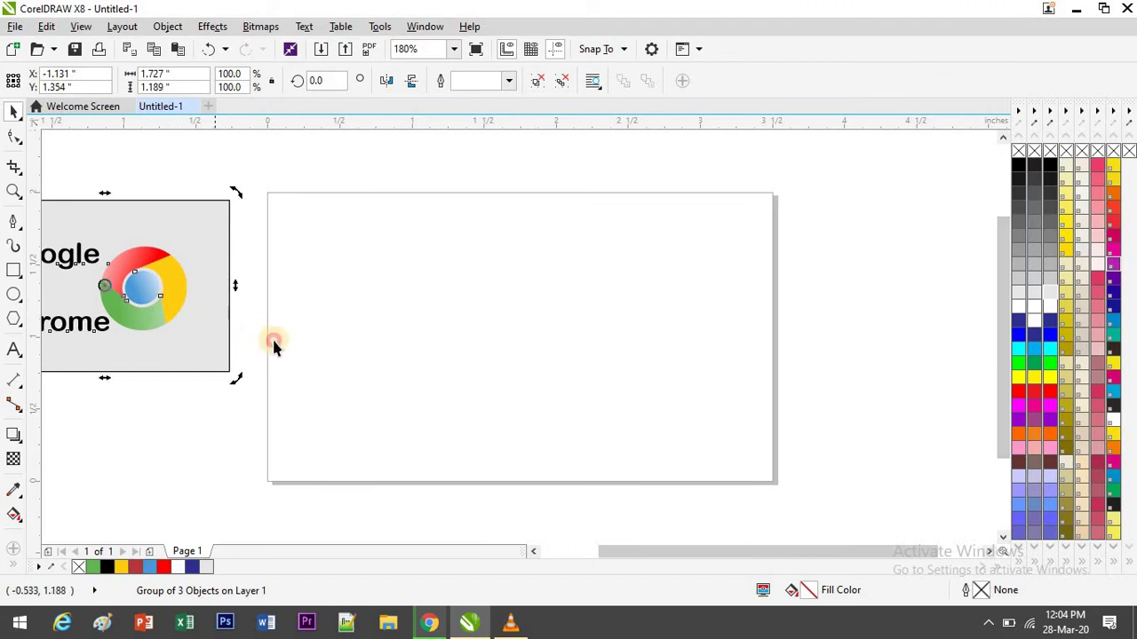
click(208, 325)
drag(210, 325, 455, 406)
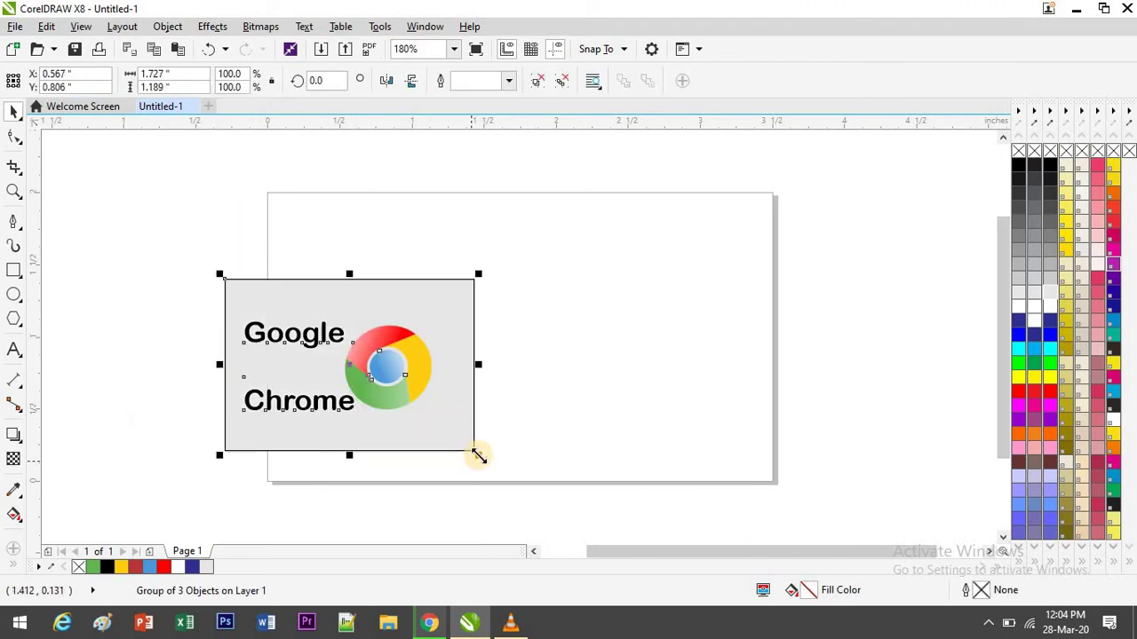
drag(478, 455, 354, 390)
drag(331, 348, 189, 315)
click(218, 451)
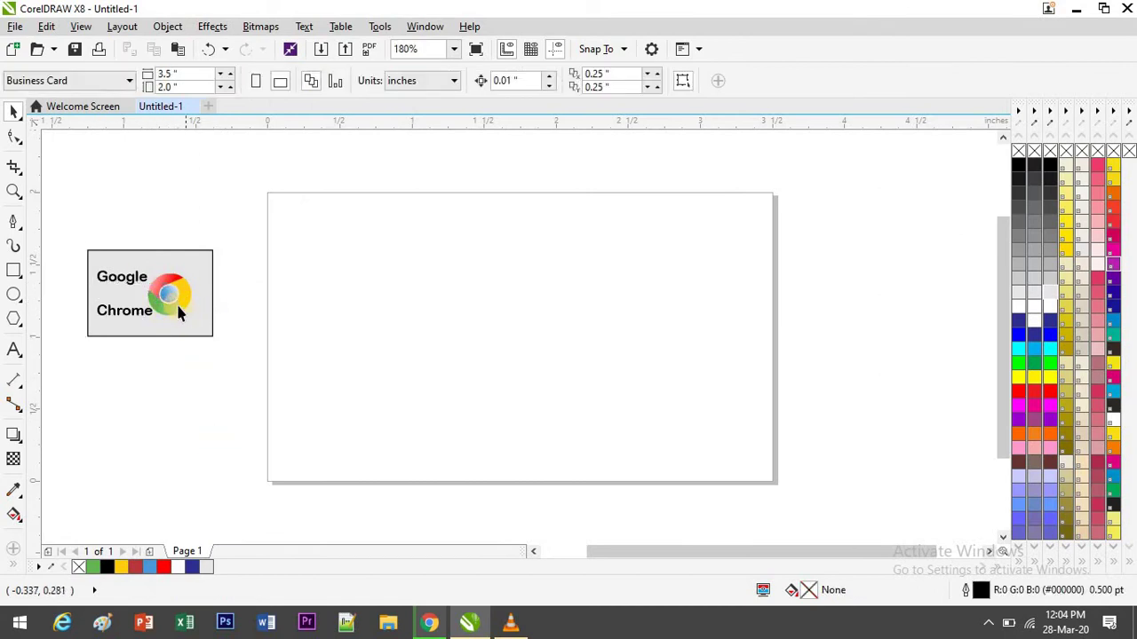
- Draw a circle about 1.24 inches wide on the page and centre a reduced copy about 0.79 inches wide inside it
click(12, 297)
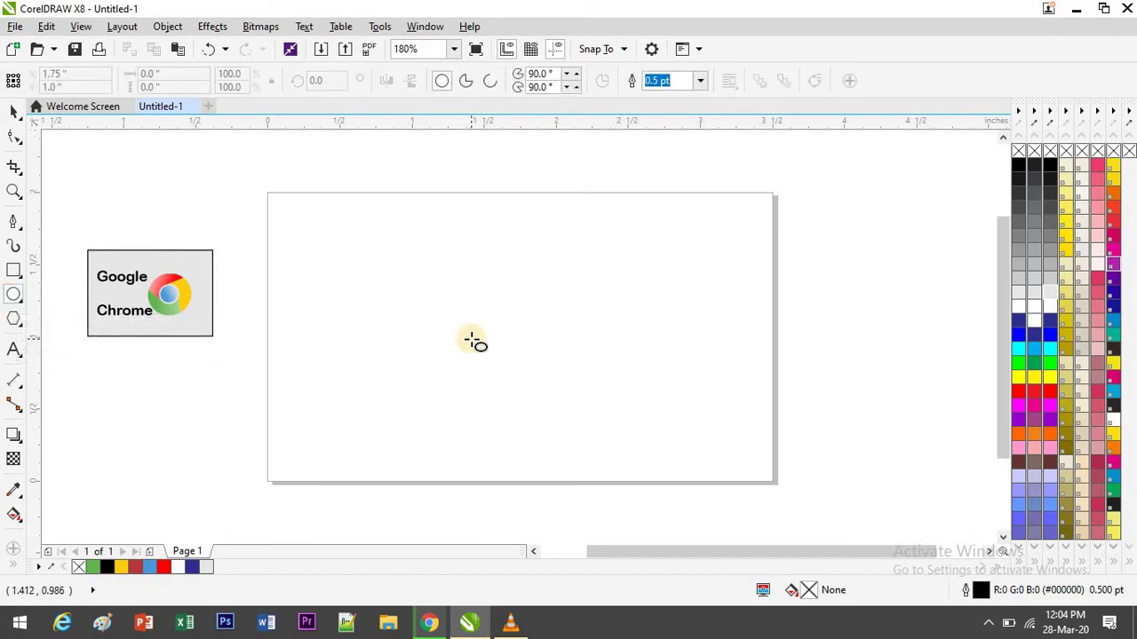
drag(432, 269, 610, 445)
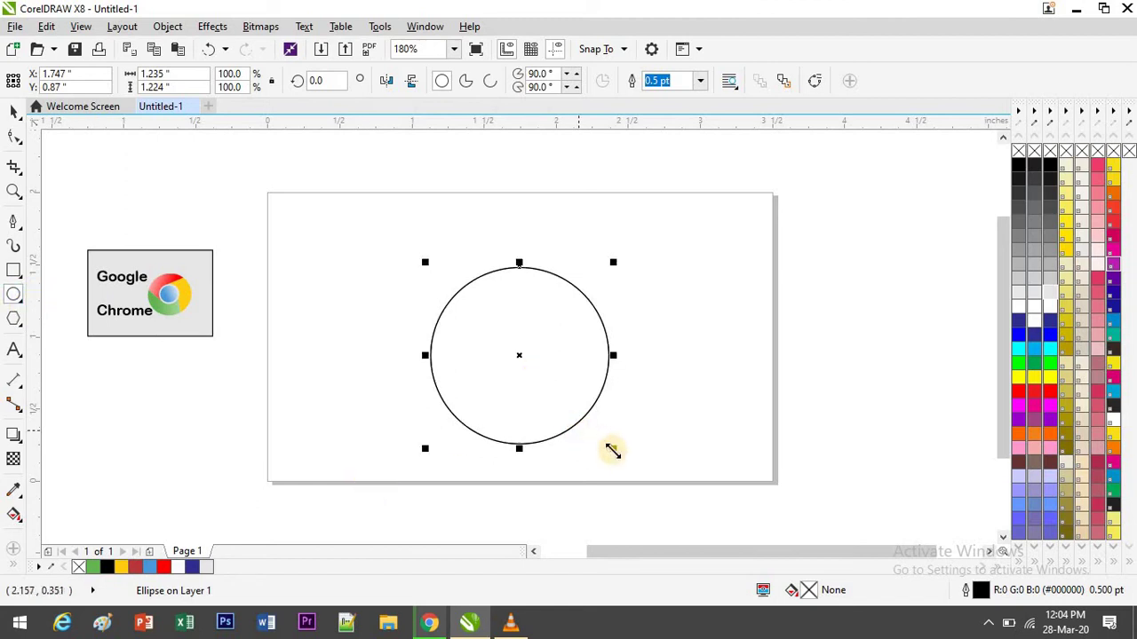
drag(612, 451, 558, 388)
right_click(558, 388)
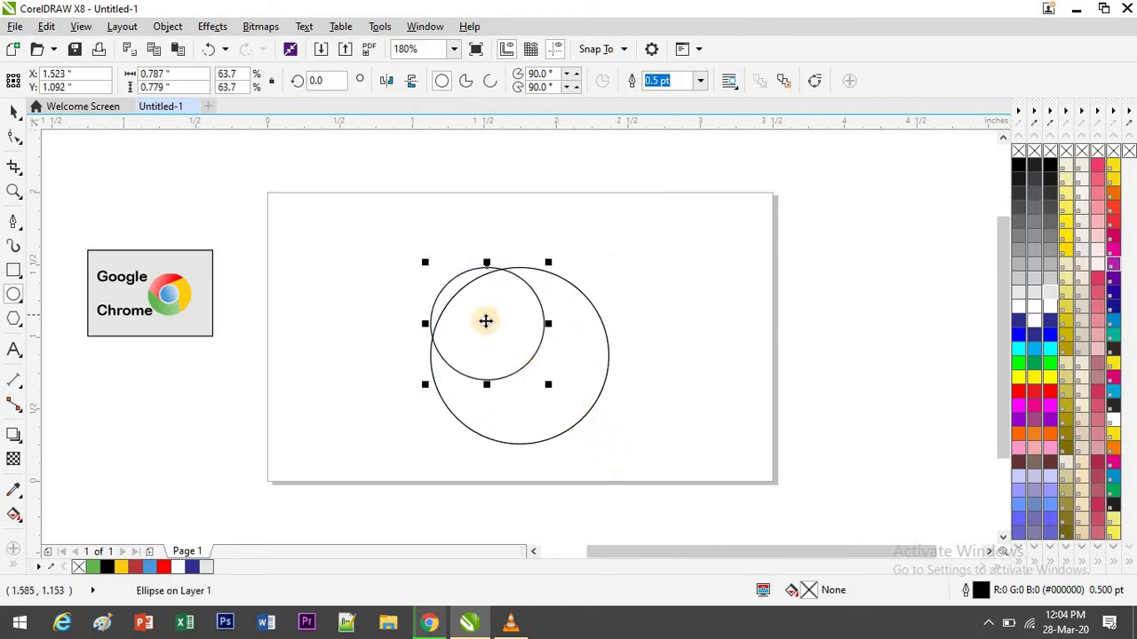
drag(487, 324, 519, 355)
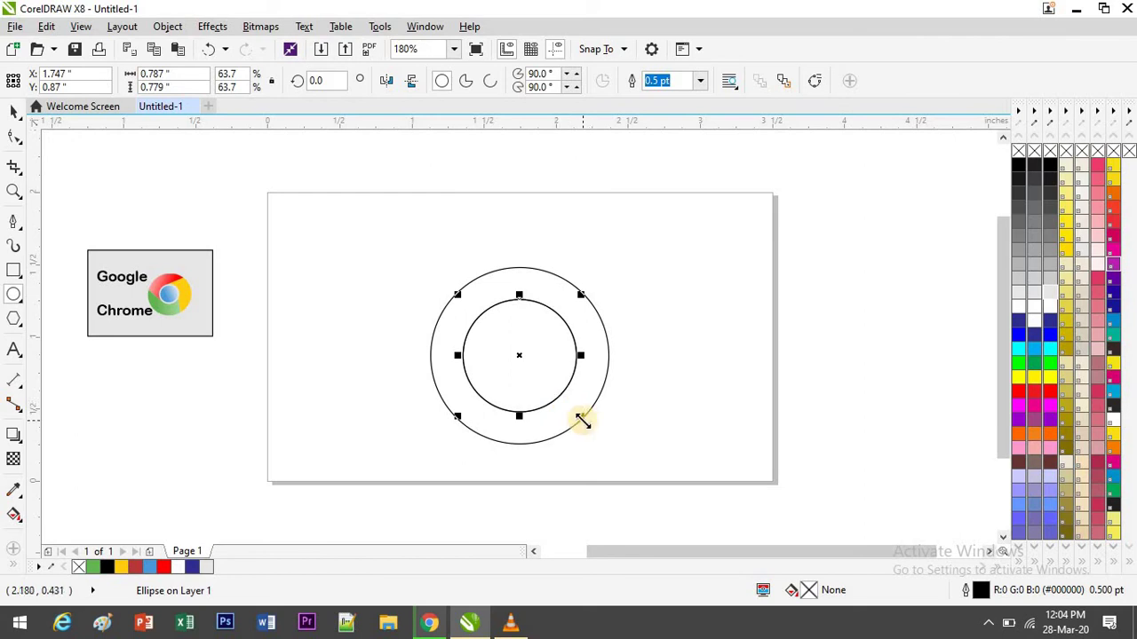
- Make a smaller copy of the inner circle, about 0.66 inches wide, and centre it within the other two circles
drag(580, 415, 562, 399)
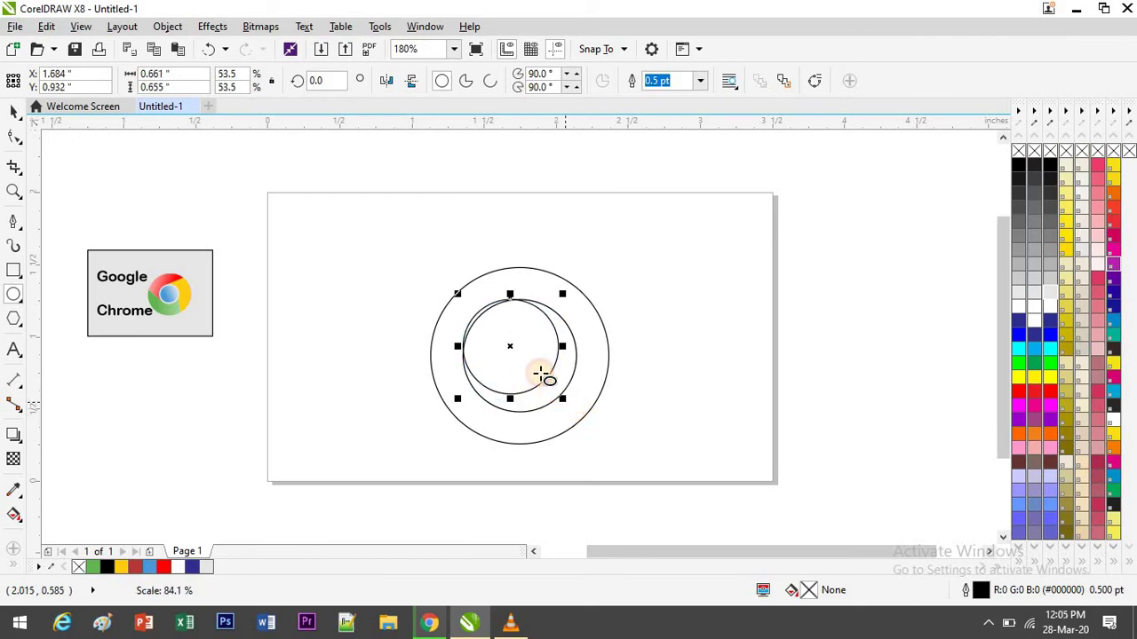
drag(512, 351, 520, 360)
click(634, 417)
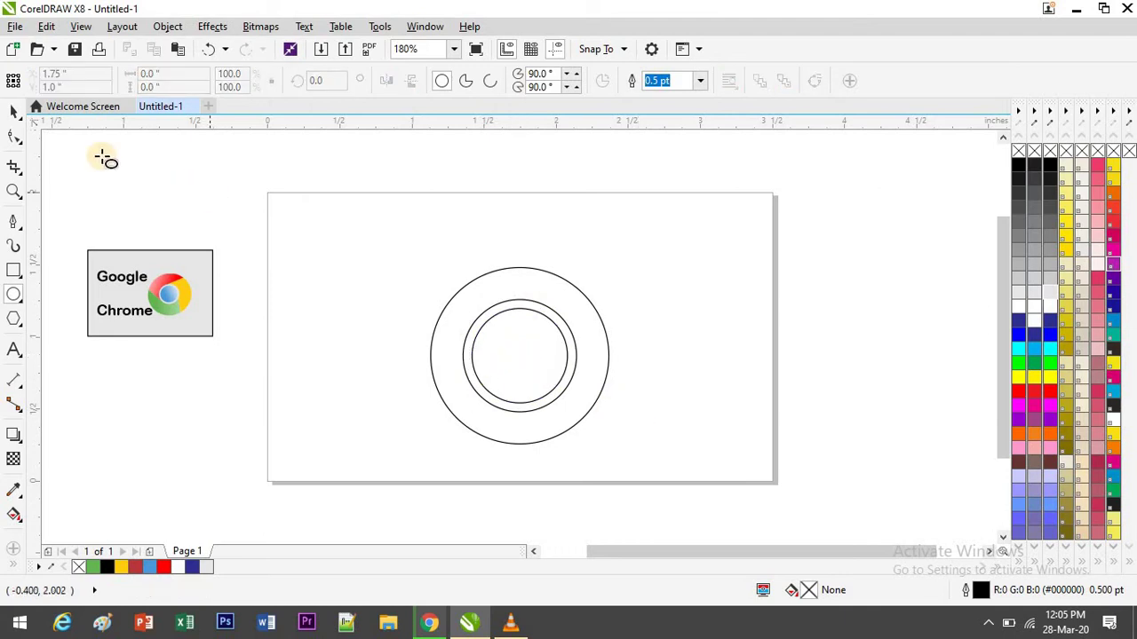
click(14, 116)
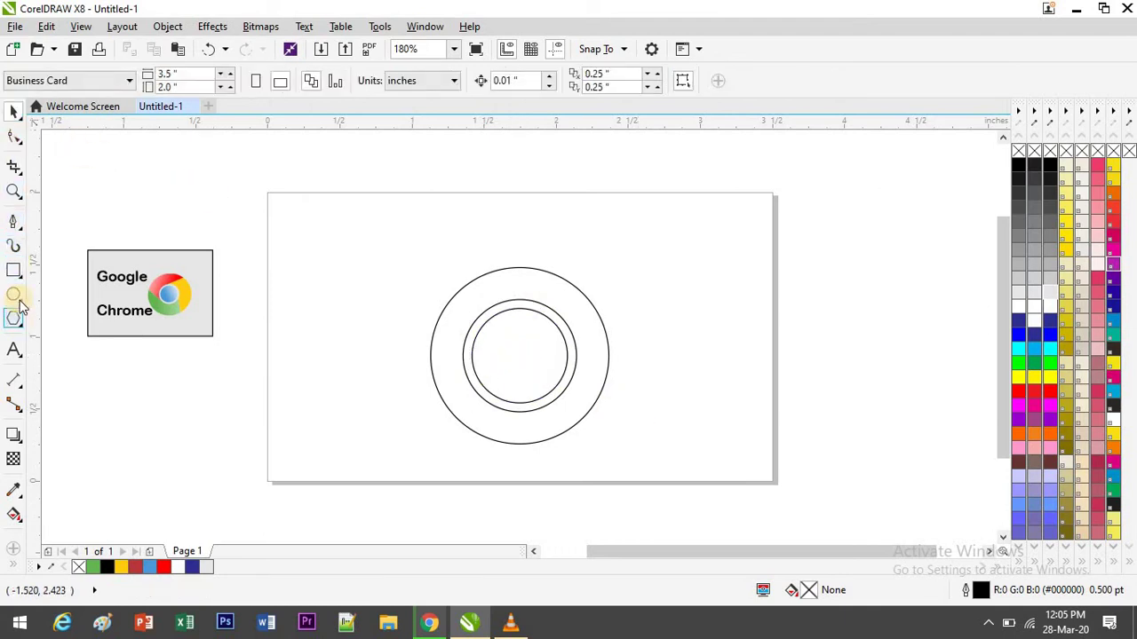
click(13, 349)
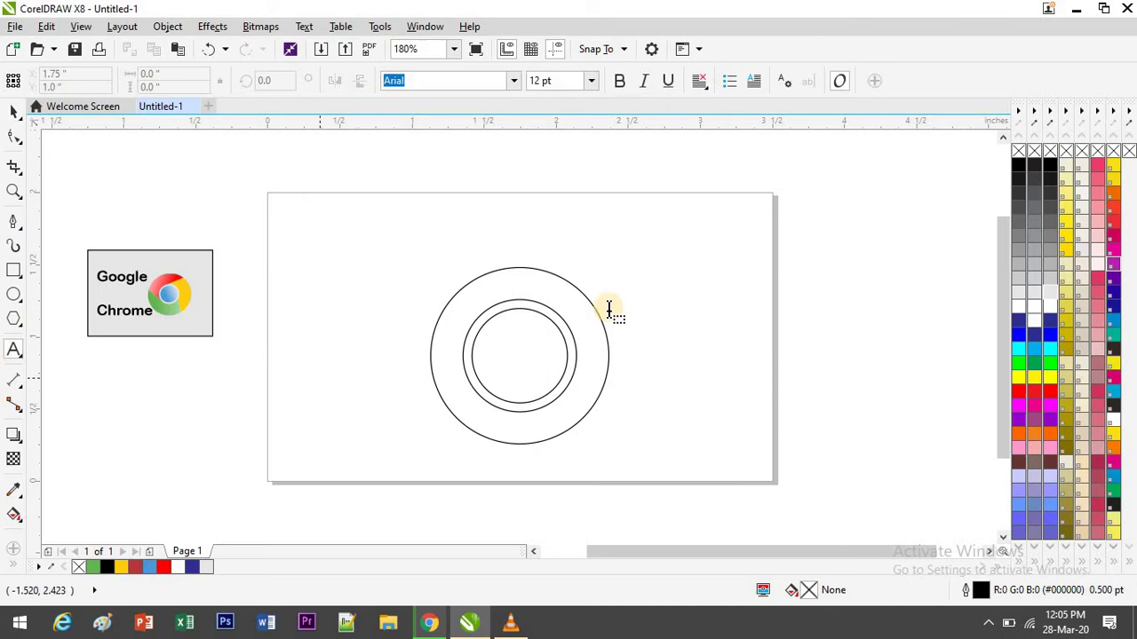
click(806, 346)
text(I jus)
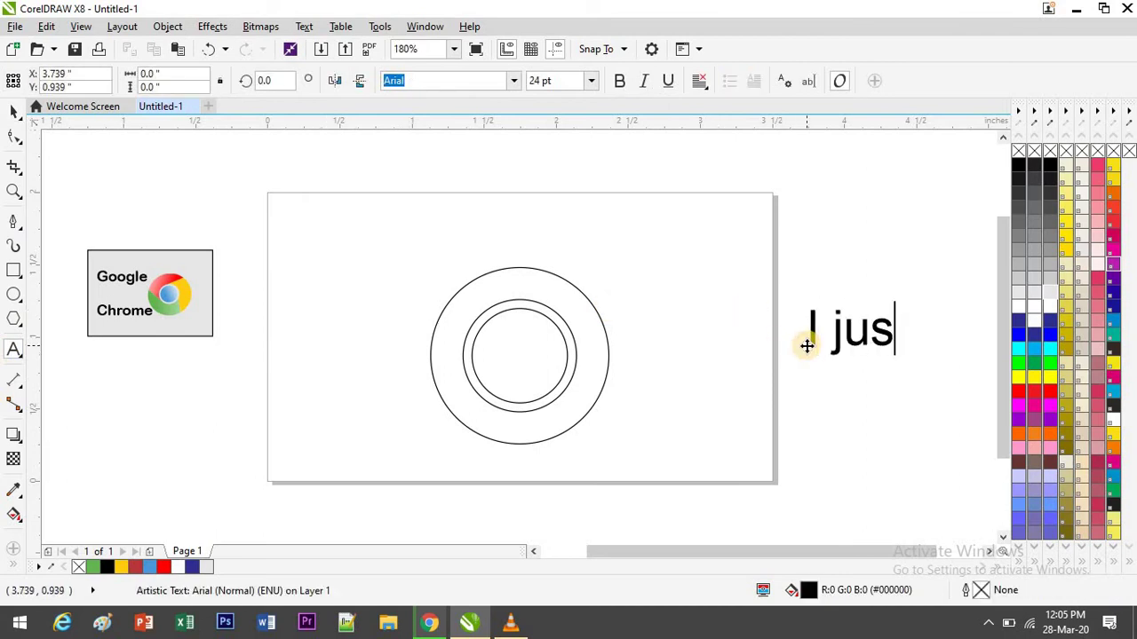
text(t copy pa)
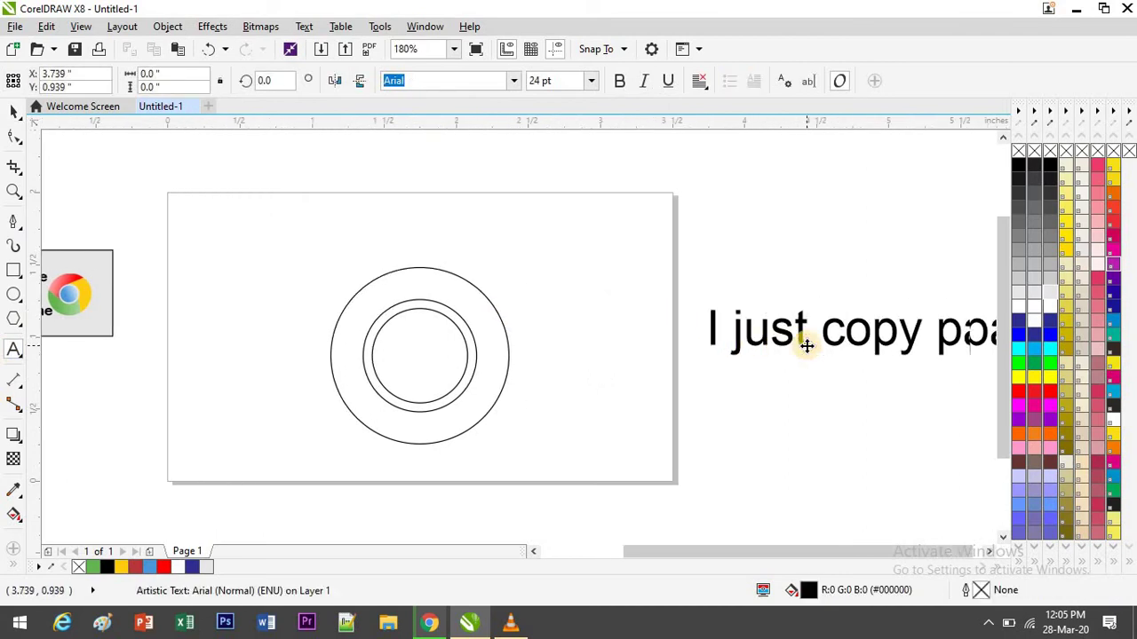
text(ste these)
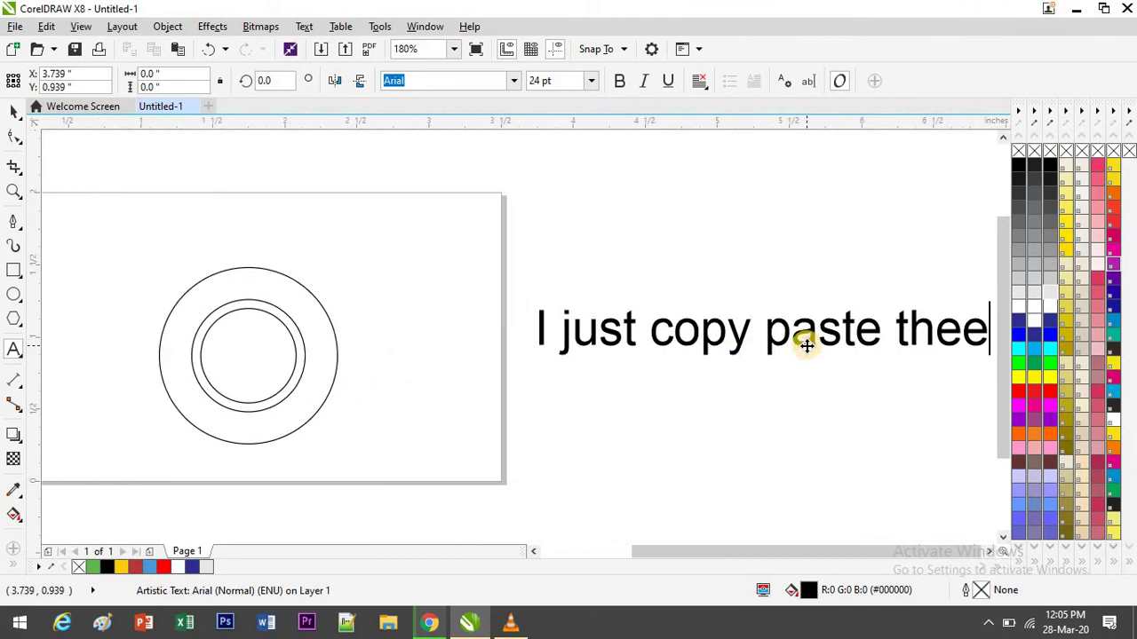
text( circles)
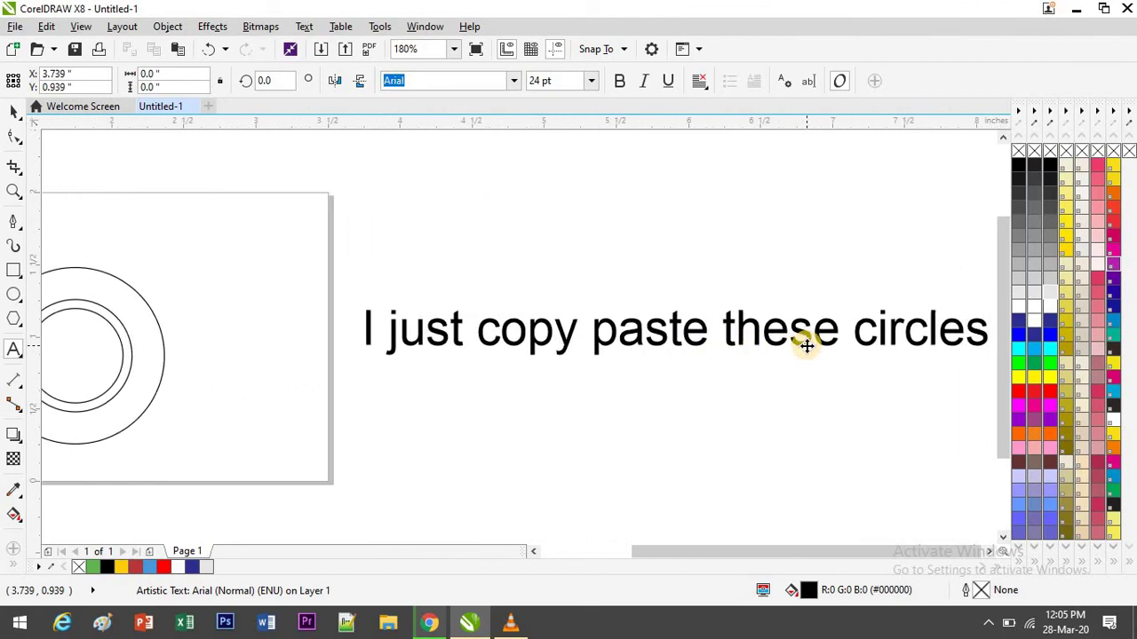
key(ctrl+a)
key(Delete)
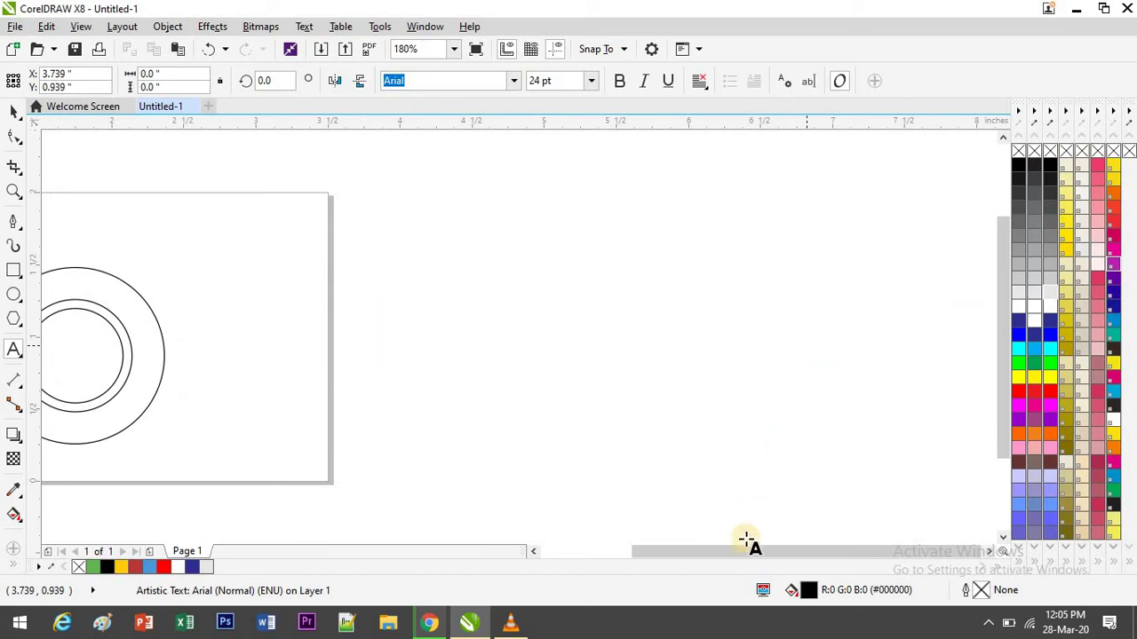
mouse_move(705, 555)
mouse_down()
mouse_move(651, 557)
mouse_move(696, 552)
mouse_up()
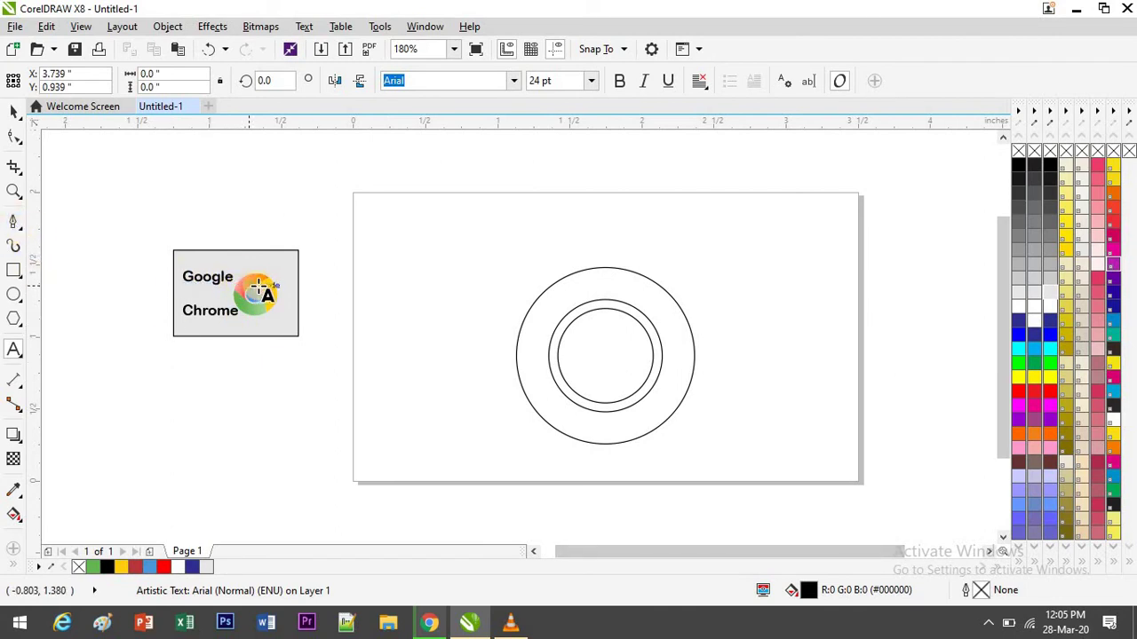
click(13, 136)
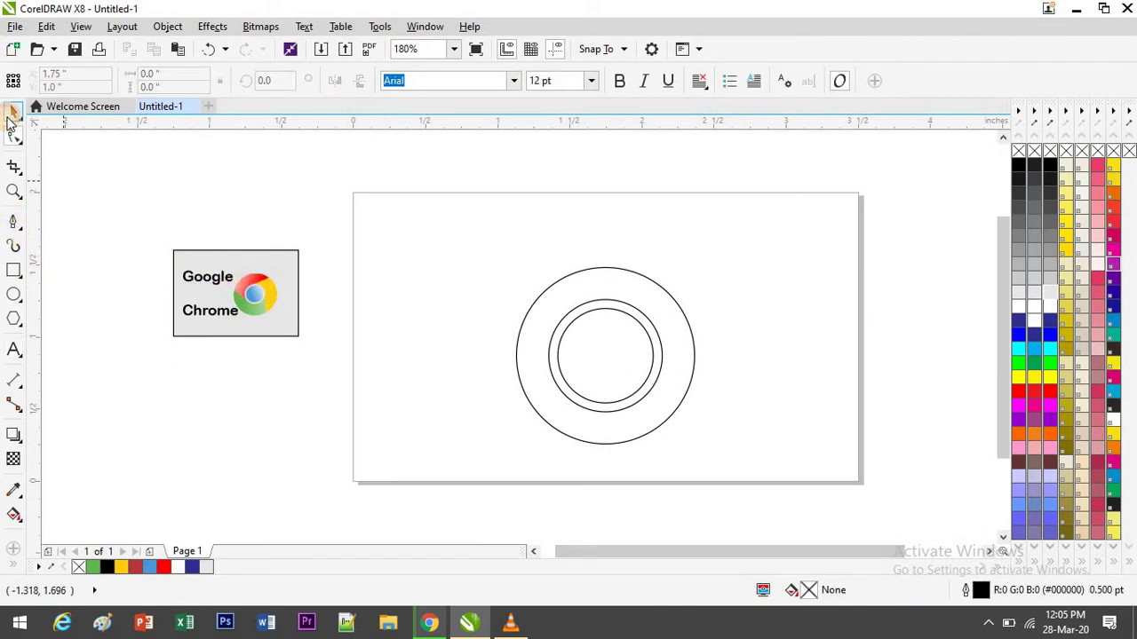
key(space)
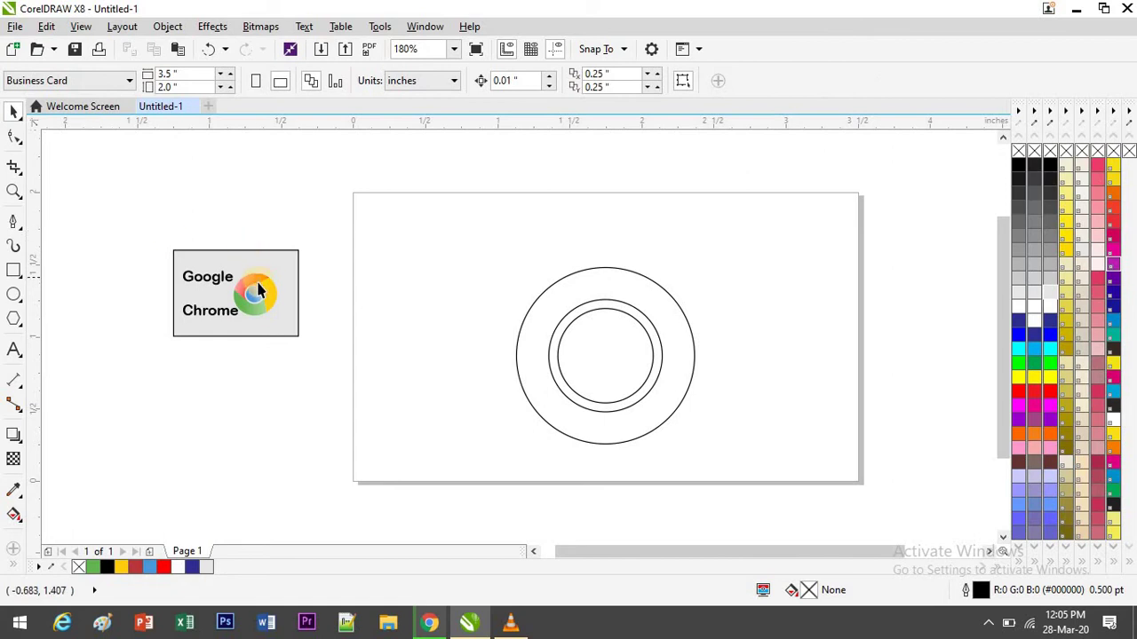
- Draw a nearly vertical Pen line about 0.27 inches long from the middle circle's lower right down to the outer circle
click(13, 222)
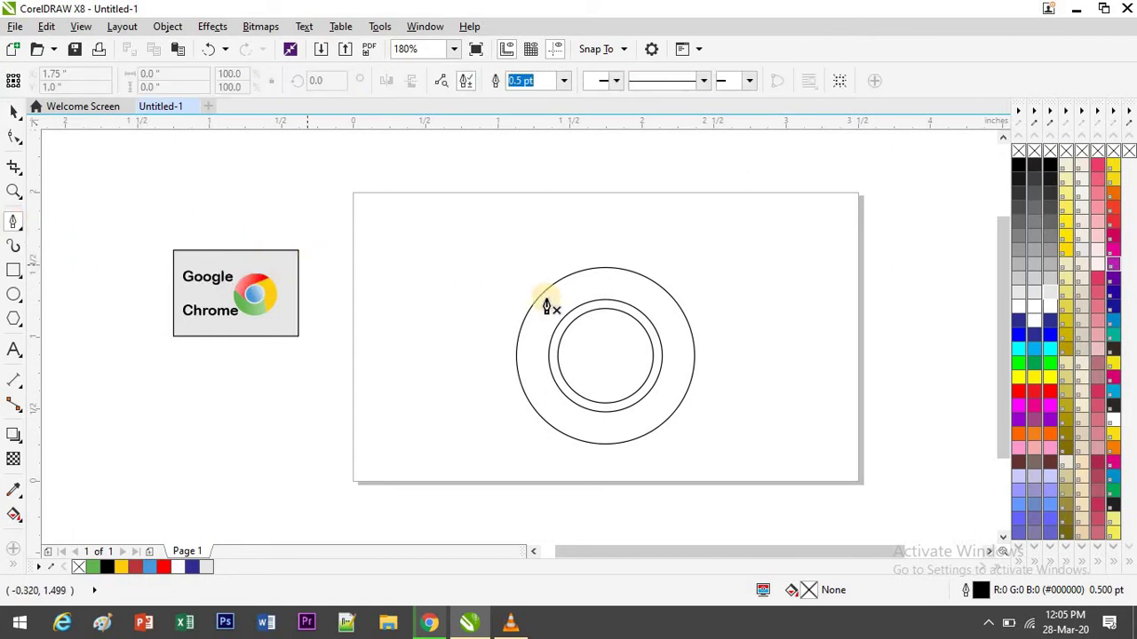
click(646, 393)
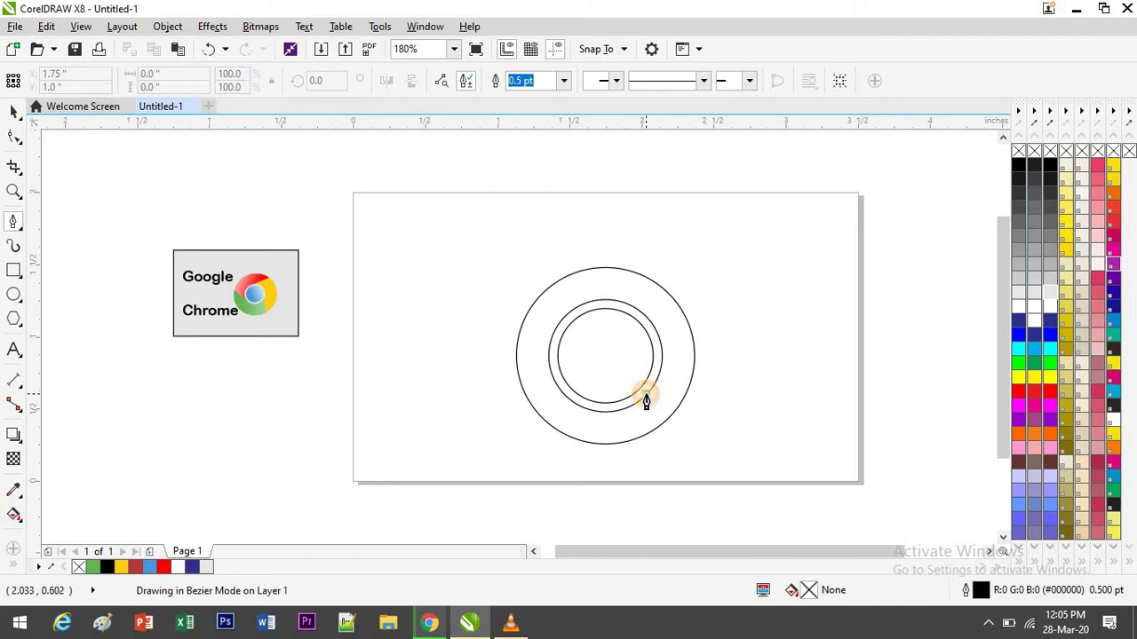
double_click(647, 440)
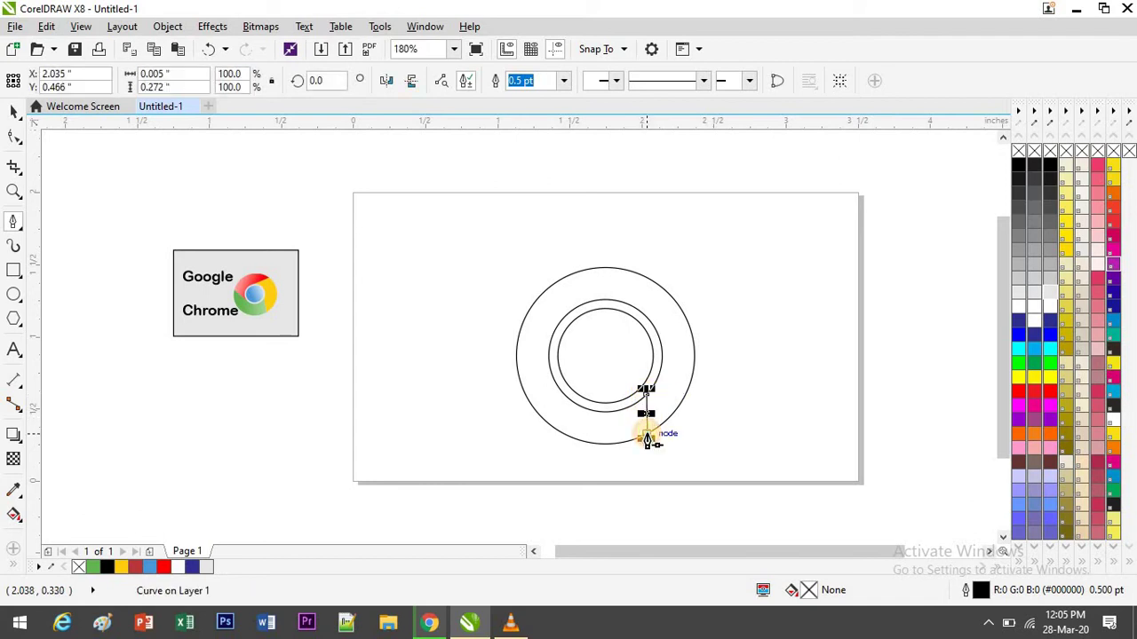
click(593, 302)
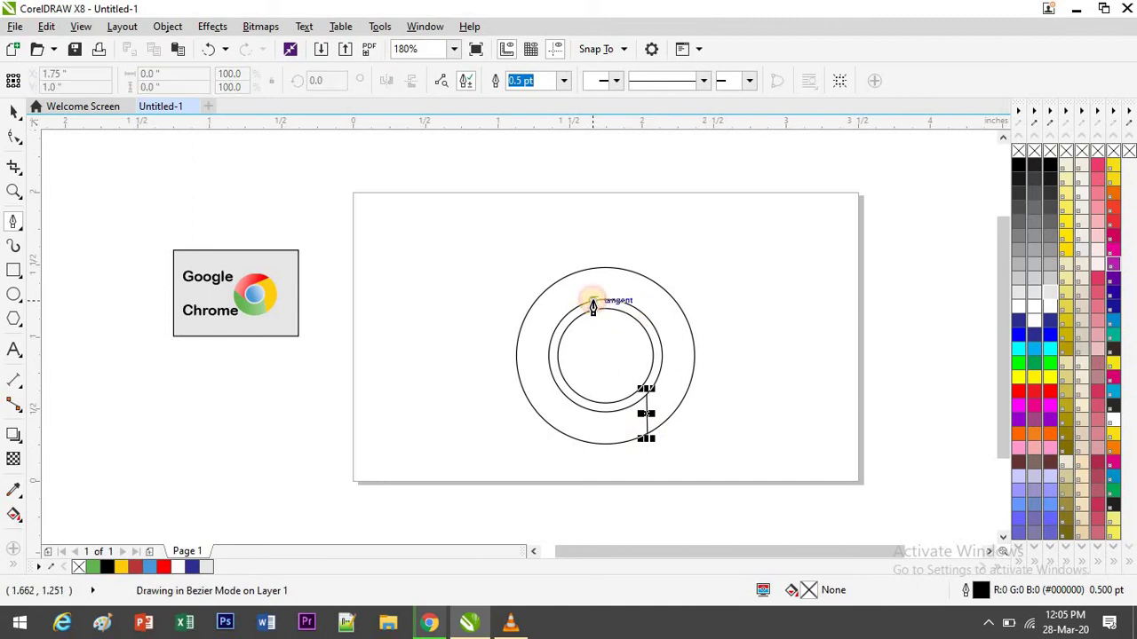
double_click(678, 306)
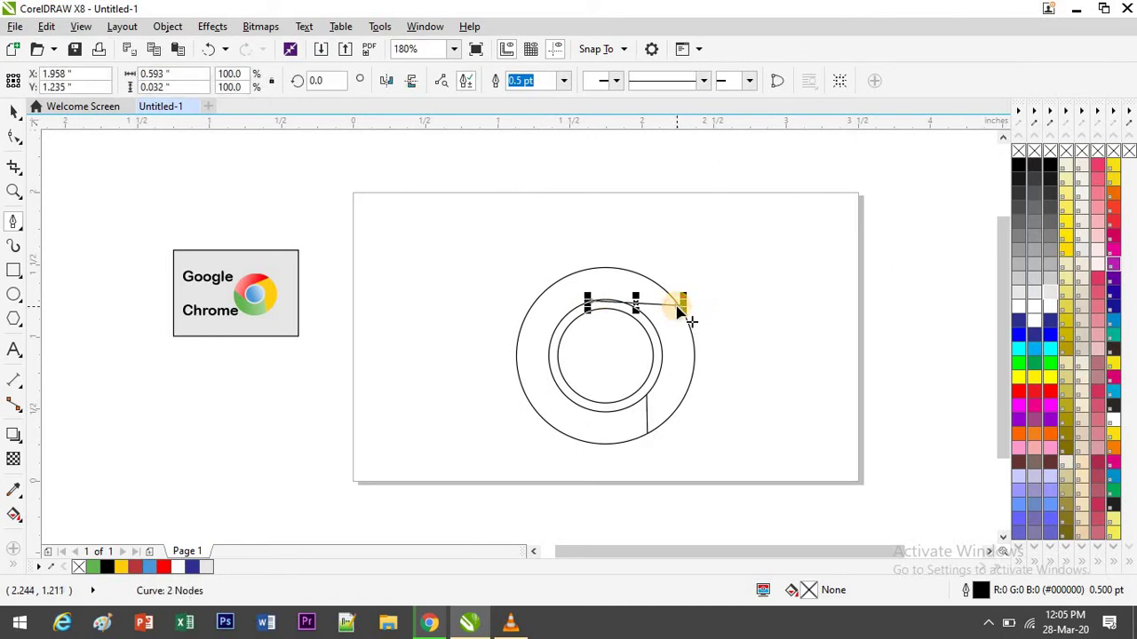
key(Escape)
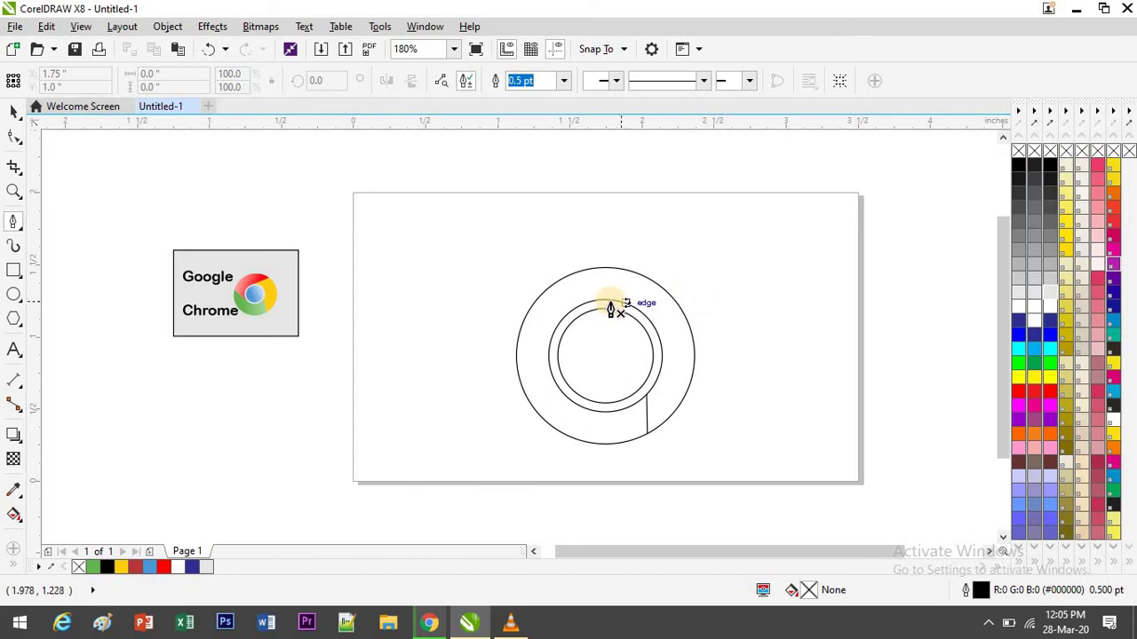
- Draw a horizontal line about 0.5 inches long from the middle circle's top to the outer circle, and a slanted one from its lower left to the outer circle's upper left
click(600, 301)
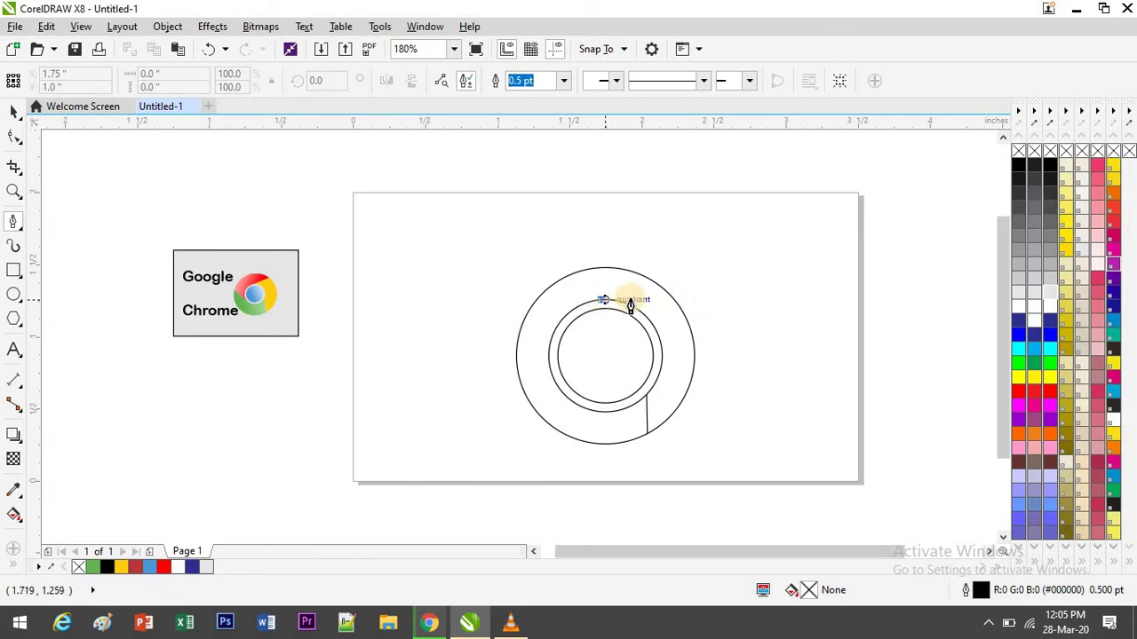
double_click(678, 301)
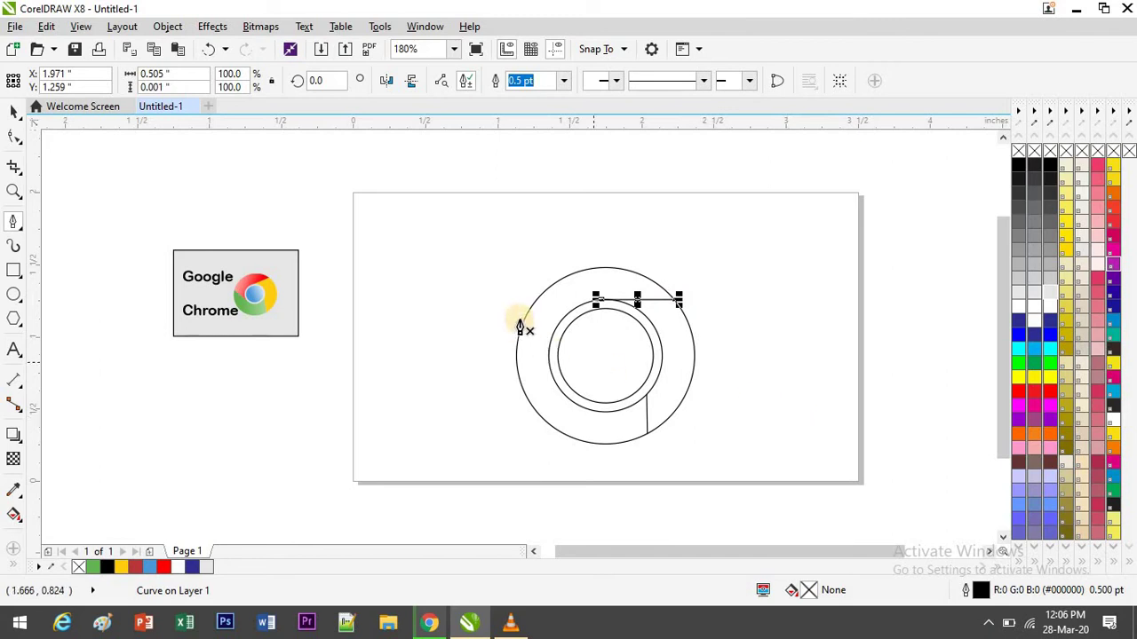
click(557, 388)
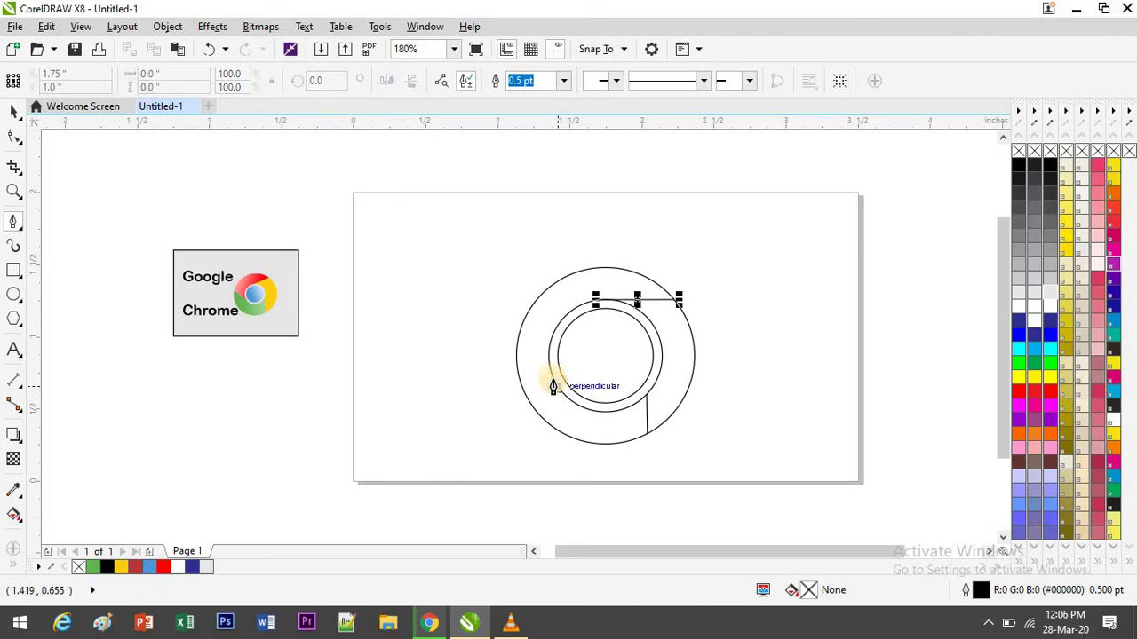
double_click(522, 312)
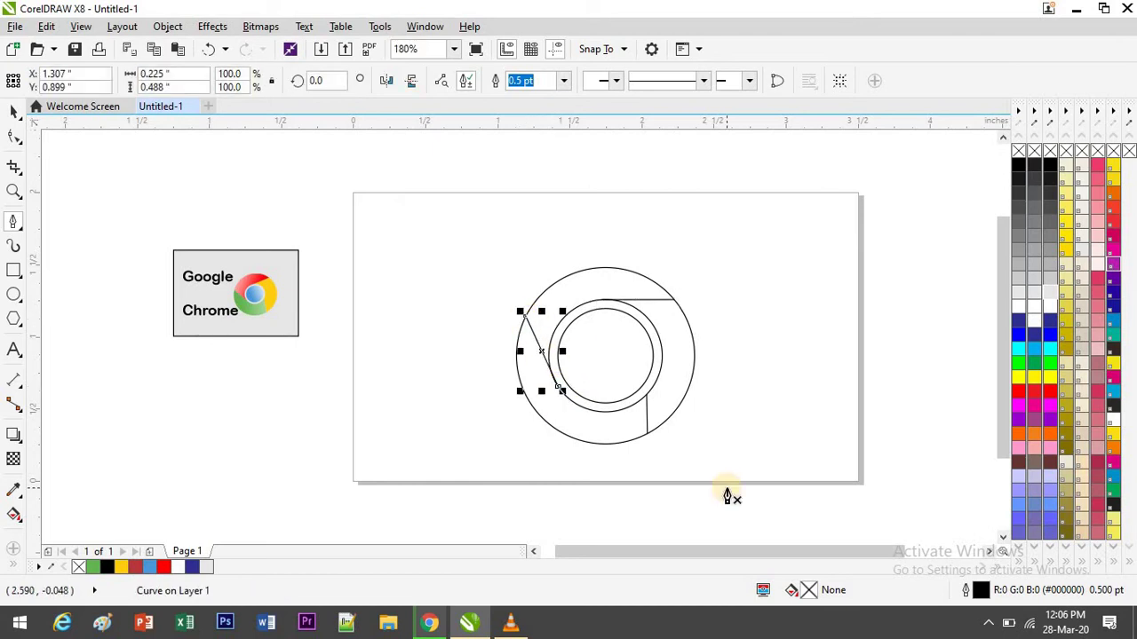
click(14, 111)
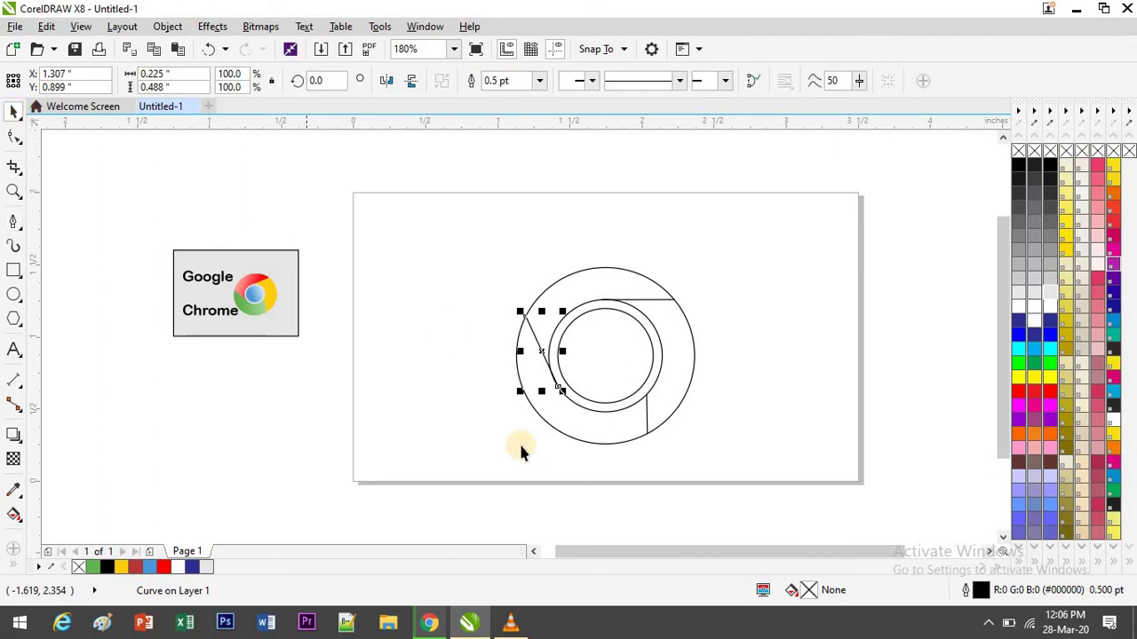
click(827, 416)
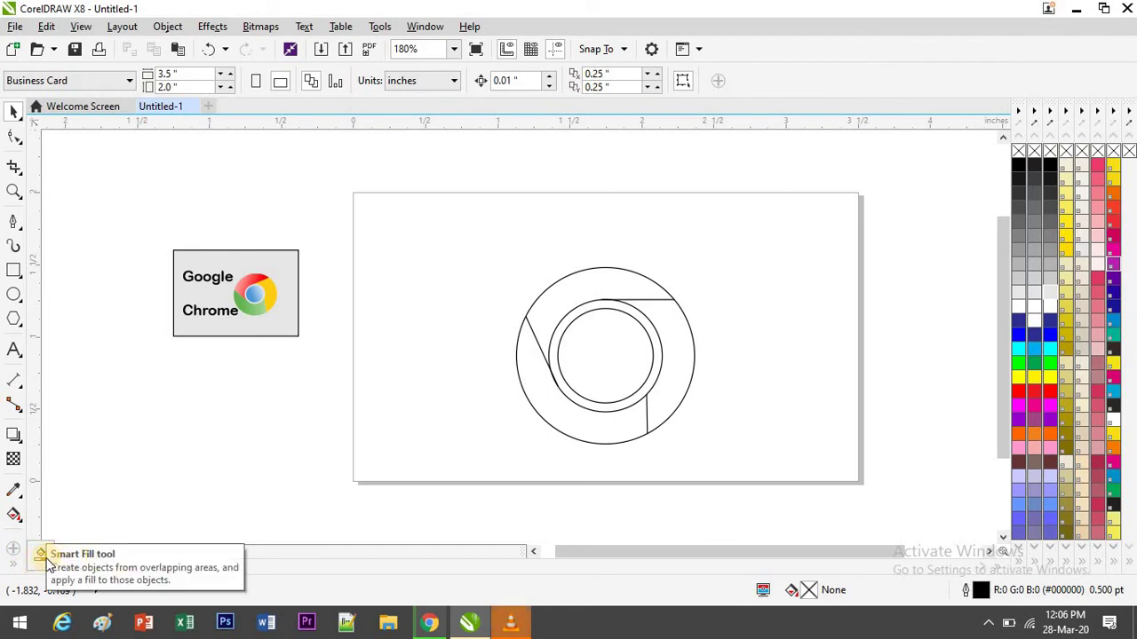
click(40, 559)
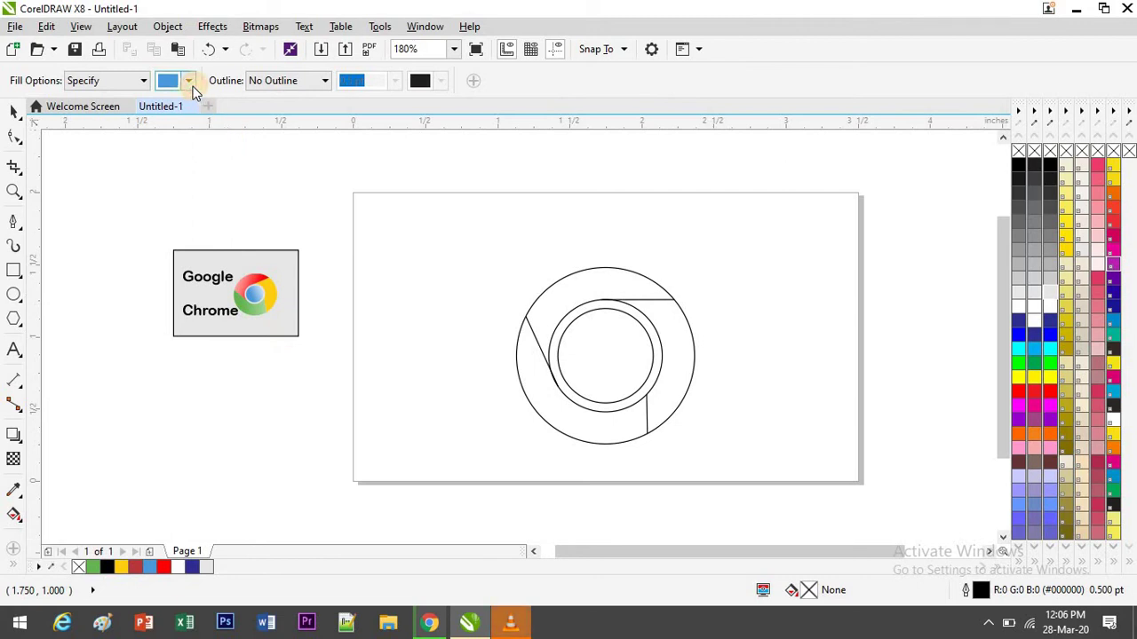
click(188, 80)
click(275, 319)
click(14, 111)
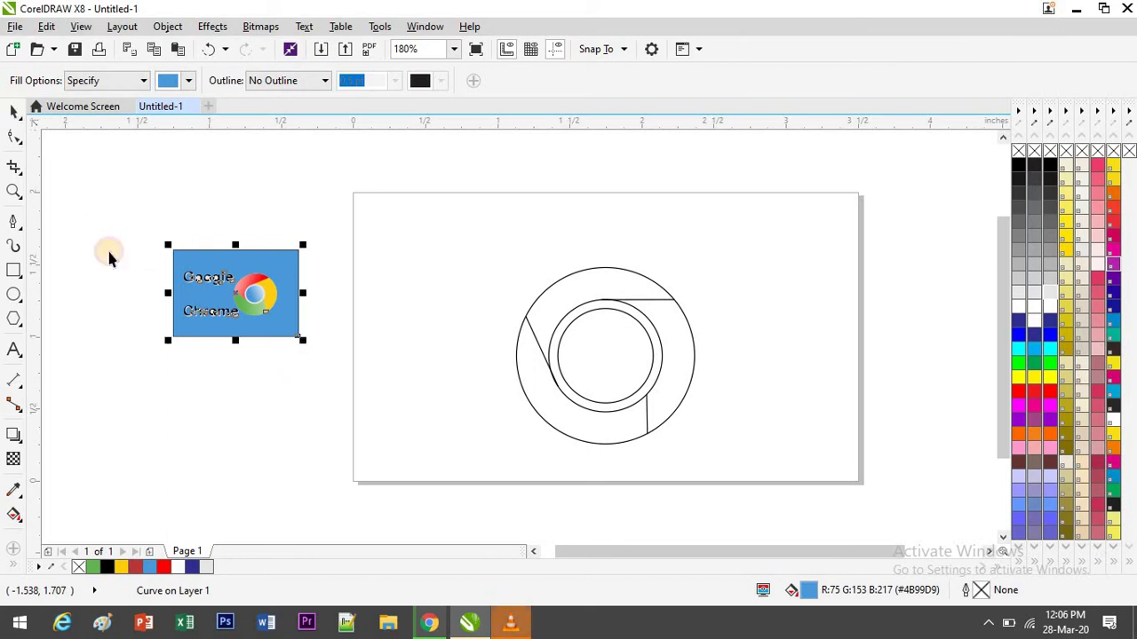
drag(223, 292, 218, 377)
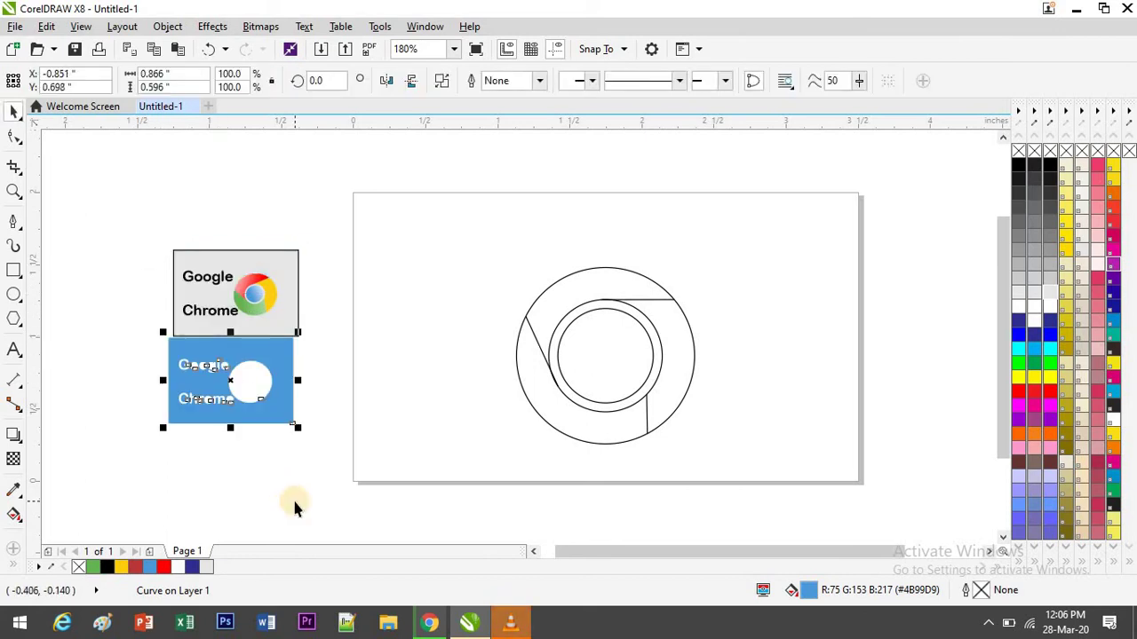
click(295, 501)
click(261, 423)
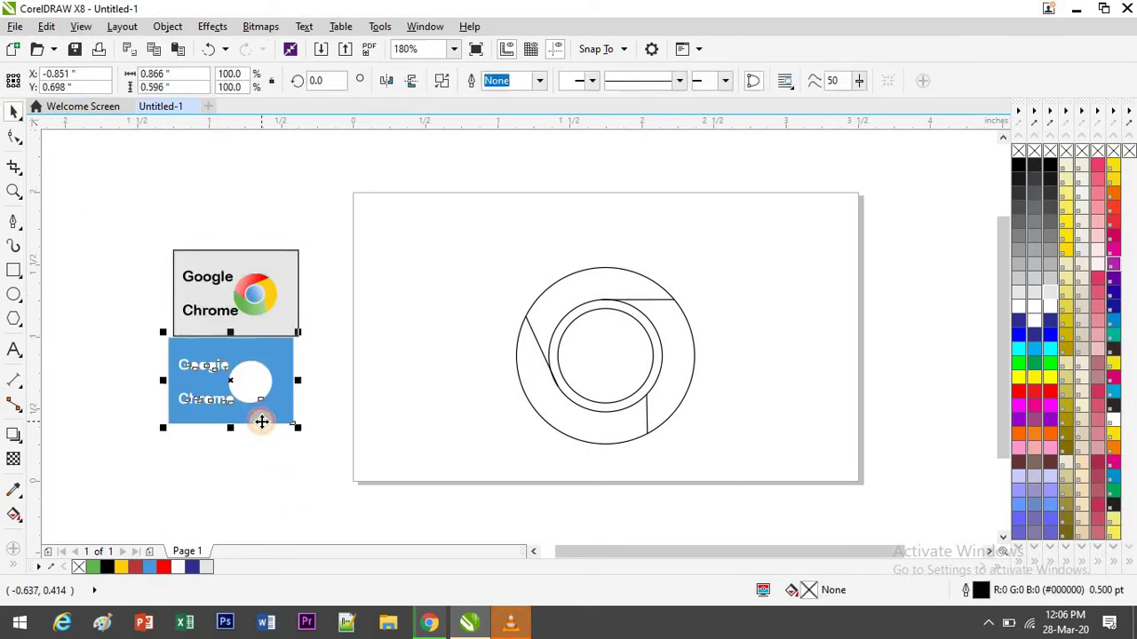
key(Delete)
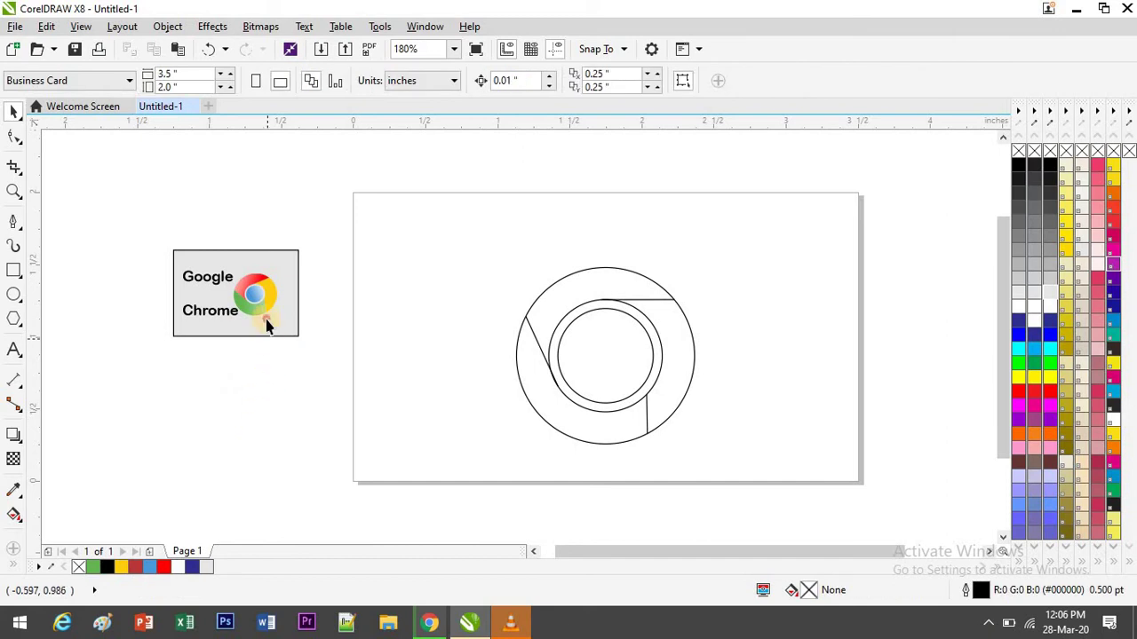
- Enlarge the reference card to about 1.35 inches wide and Smart Fill the ring's top segment with light red sampled from its logo
drag(266, 320, 353, 476)
drag(272, 465, 205, 438)
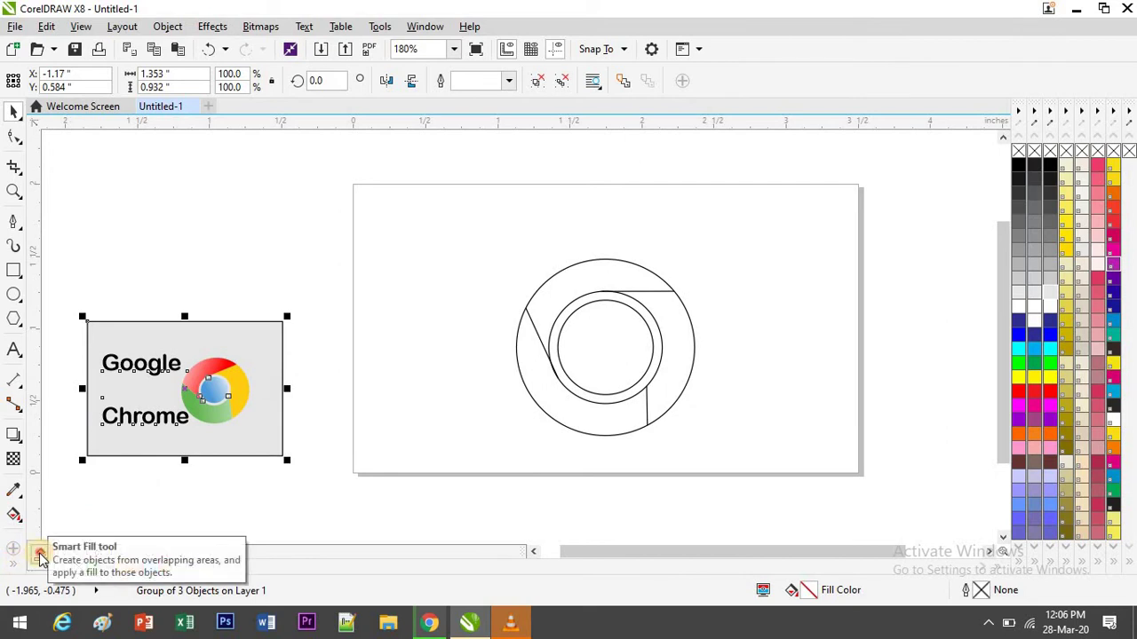
click(40, 555)
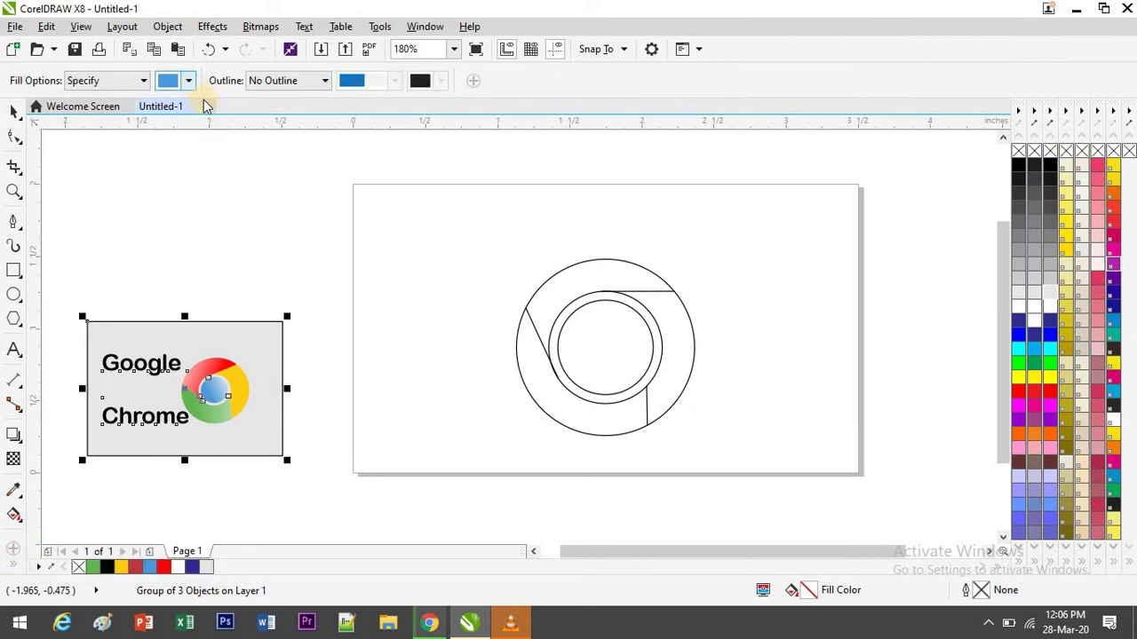
click(190, 81)
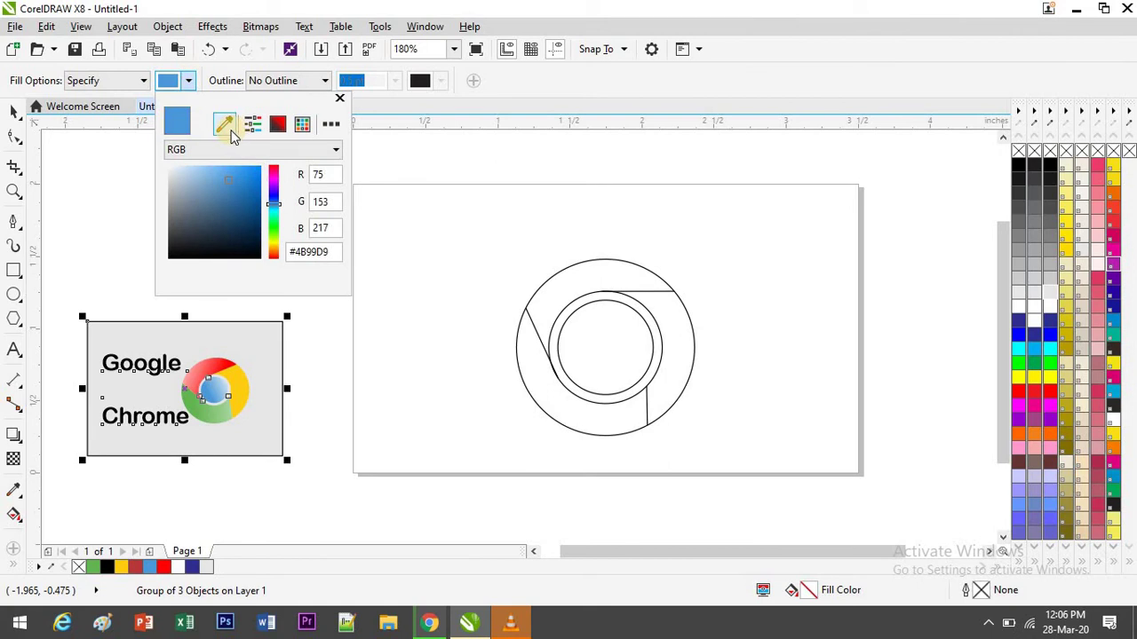
click(225, 125)
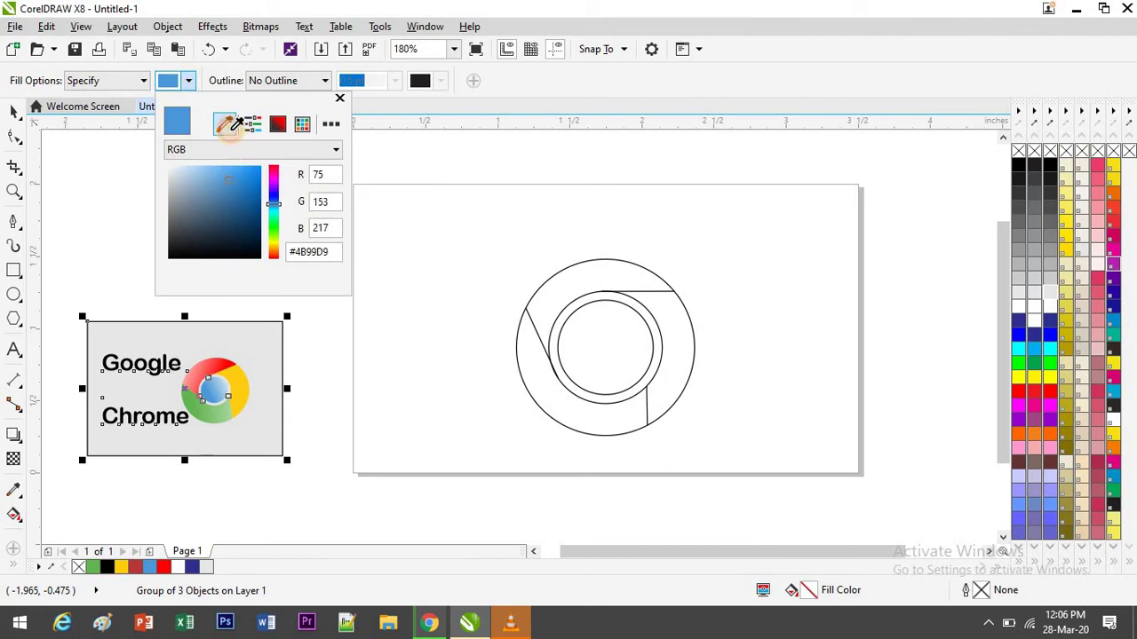
click(218, 364)
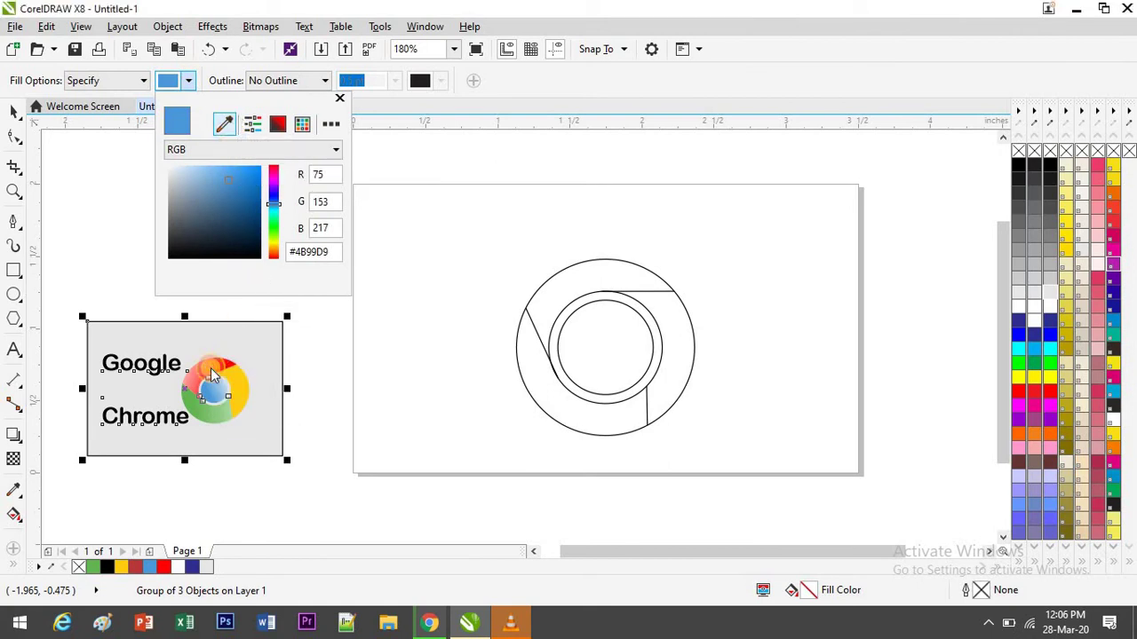
click(584, 286)
click(585, 285)
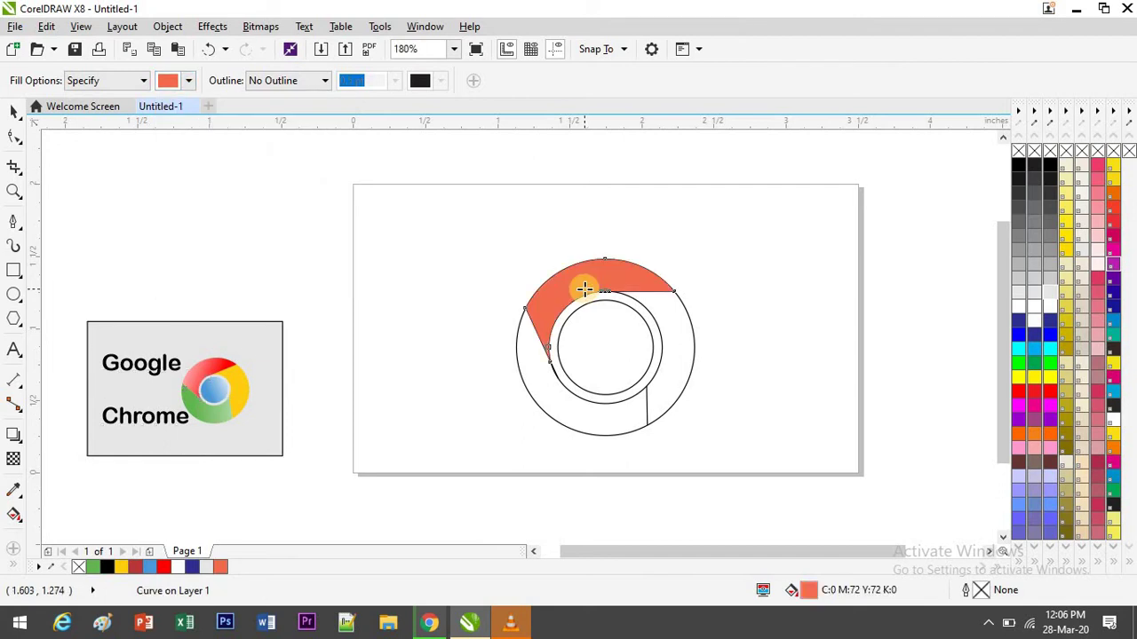
- Smart Fill the ring's right segment with yellow #FFCE12 sampled from the reference logo
click(235, 396)
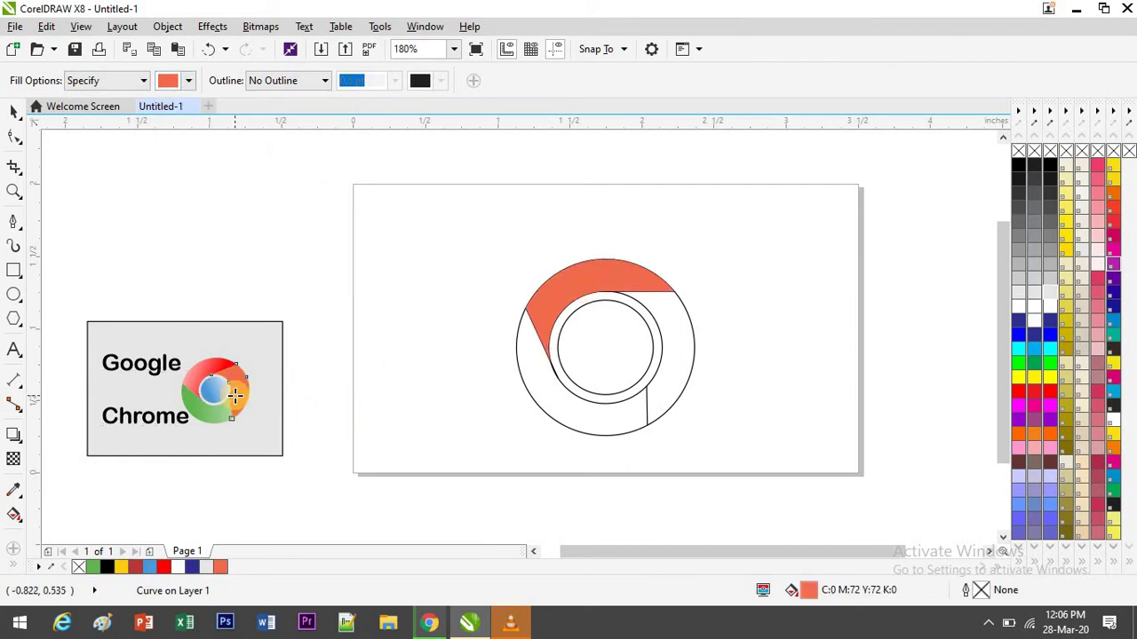
key(ctrl+z)
click(189, 81)
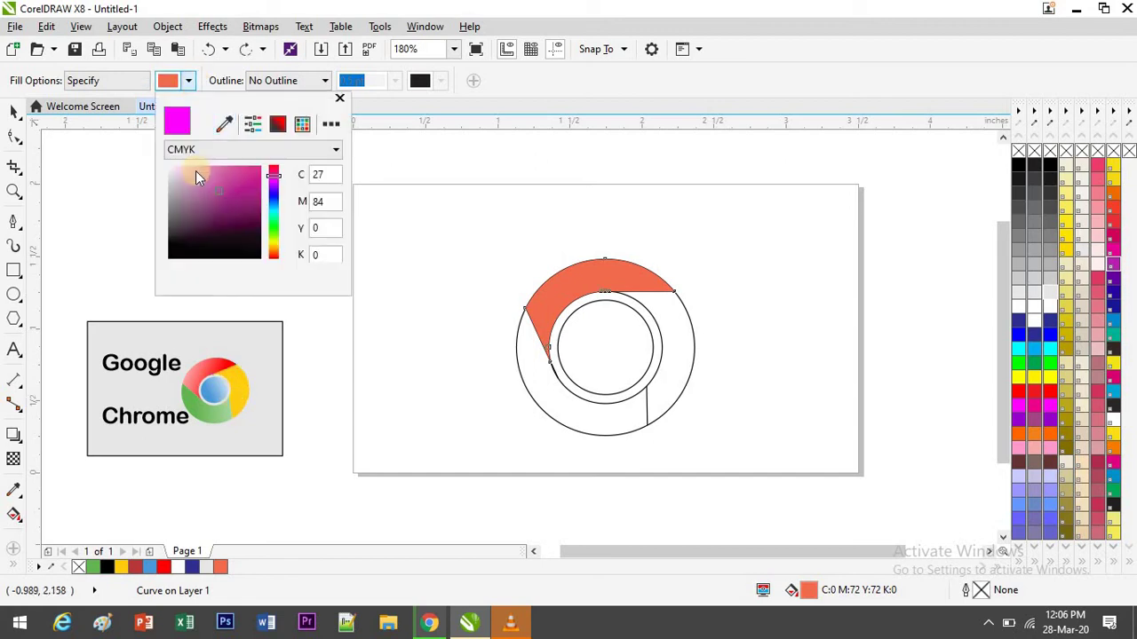
click(223, 123)
click(236, 393)
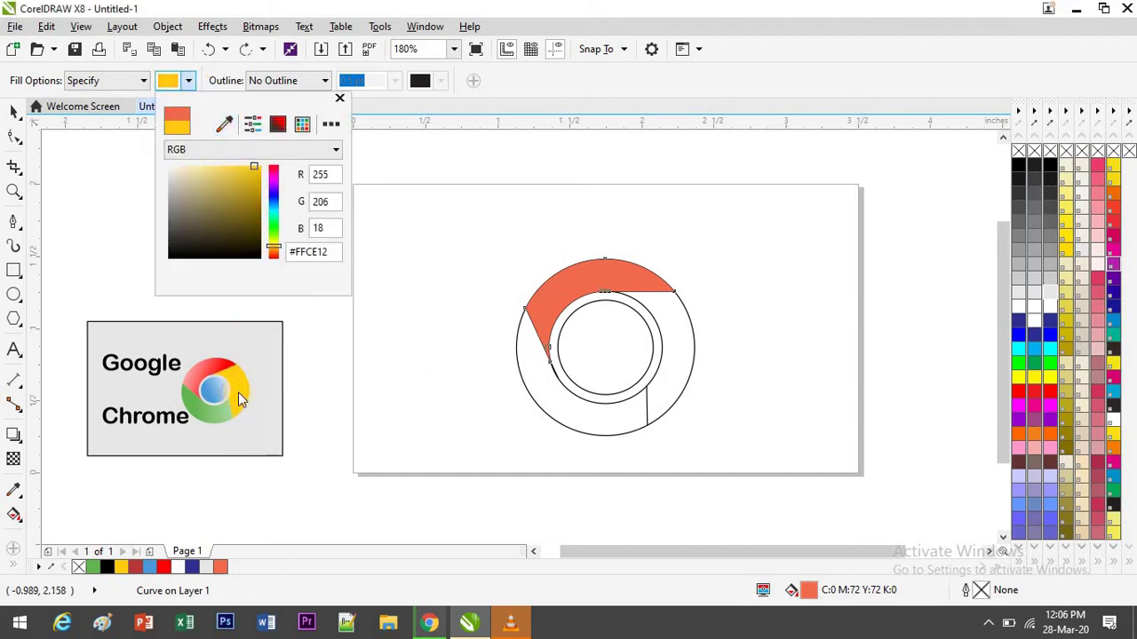
click(678, 356)
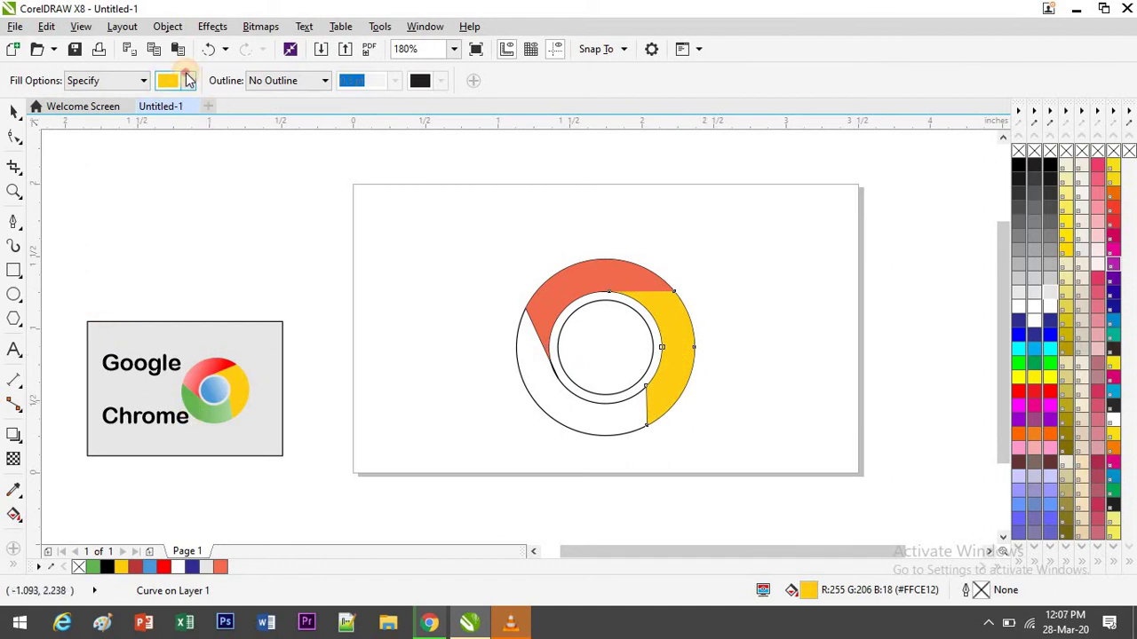
- Smart Fill the ring's lower-left segment with green (C57 M3 Y84 K0) sampled from the reference logo
click(190, 84)
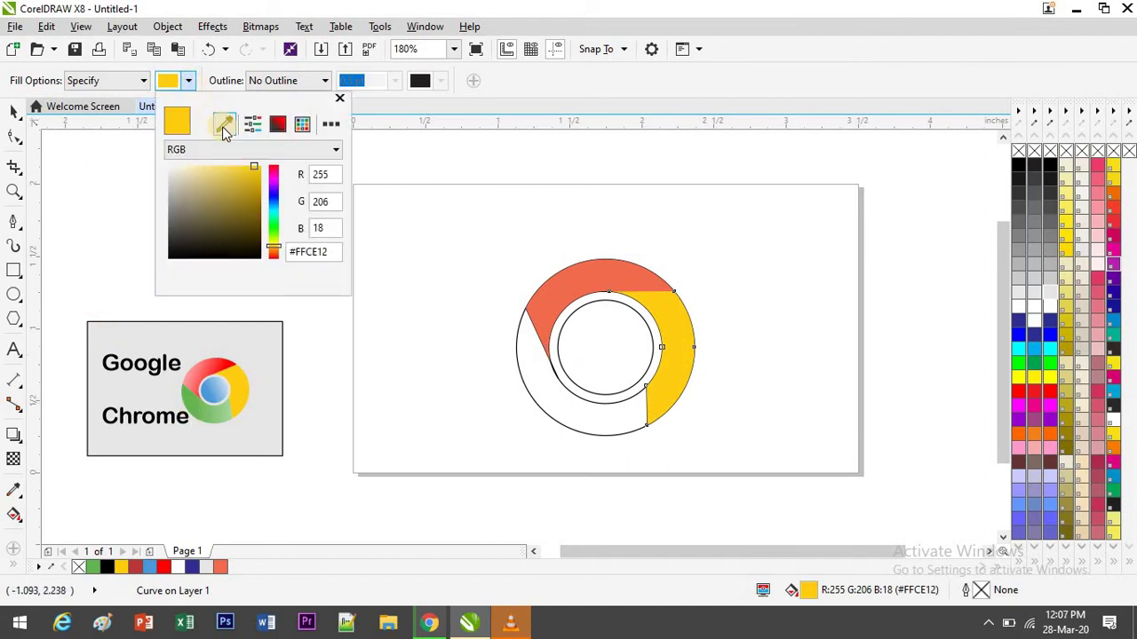
click(224, 122)
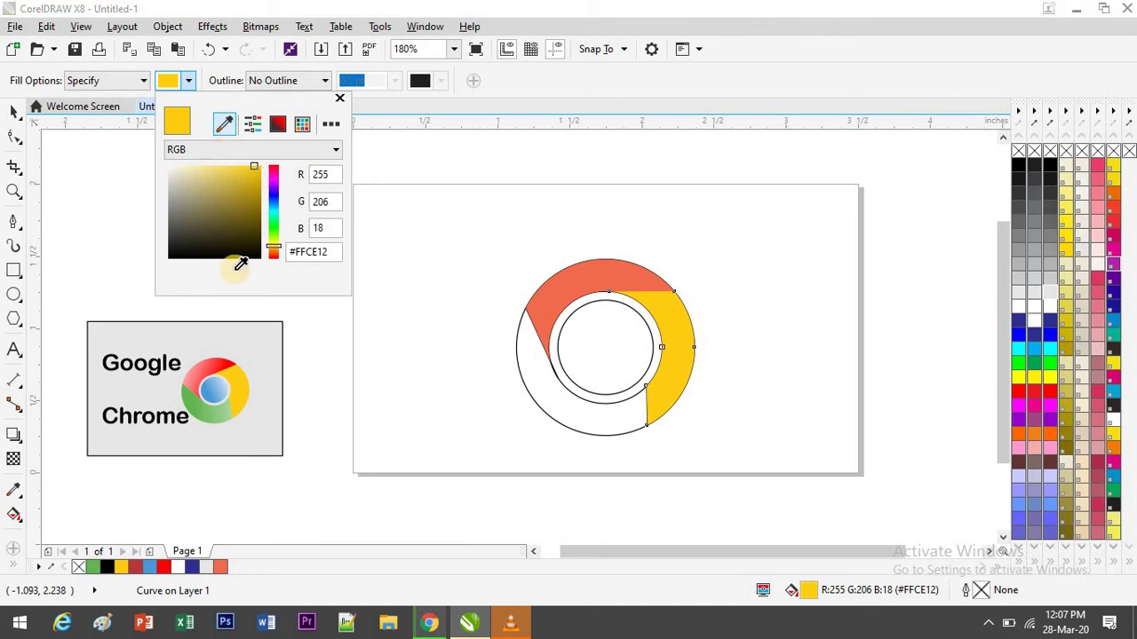
click(216, 419)
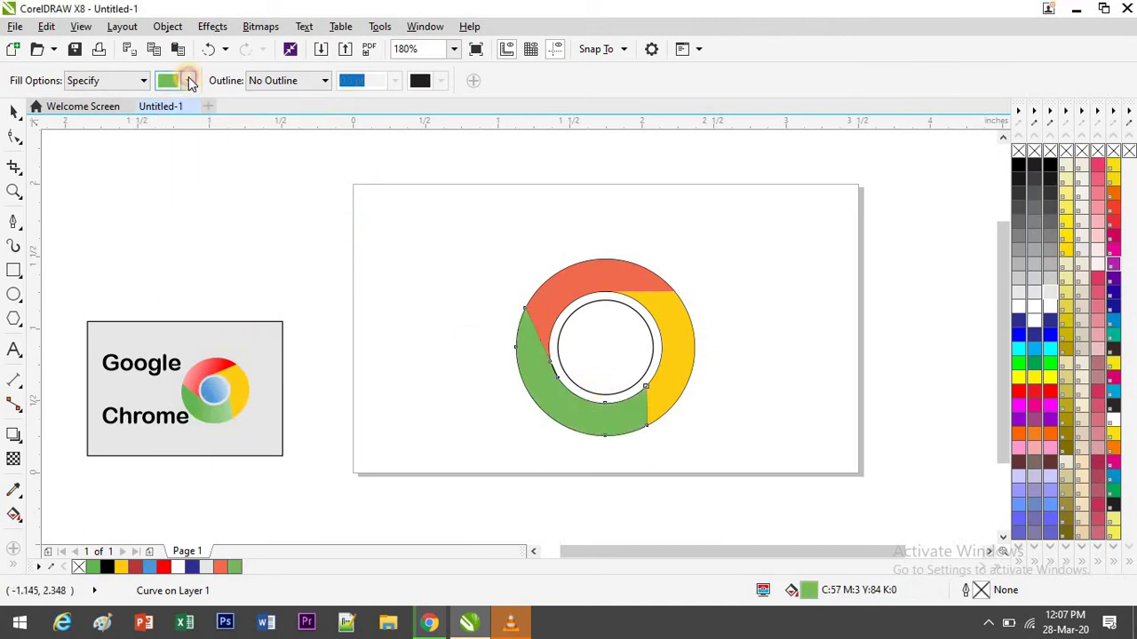
- Smart Fill the innermost circle with blue (C53 M23 Y0 K0) sampled from the reference logo's centre
click(190, 82)
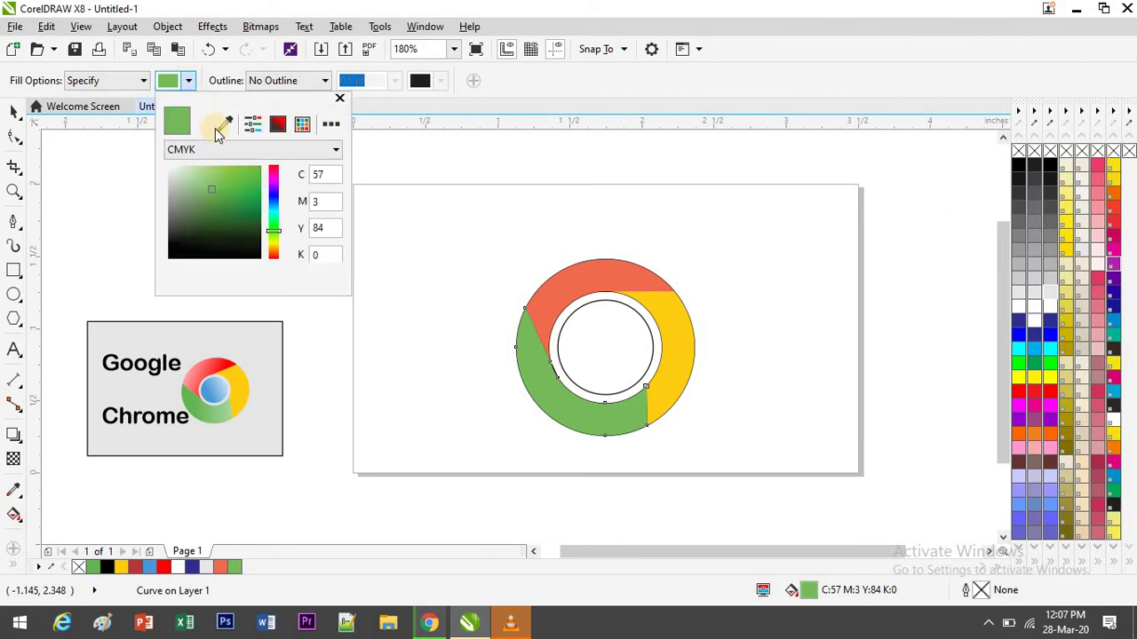
click(213, 389)
click(611, 349)
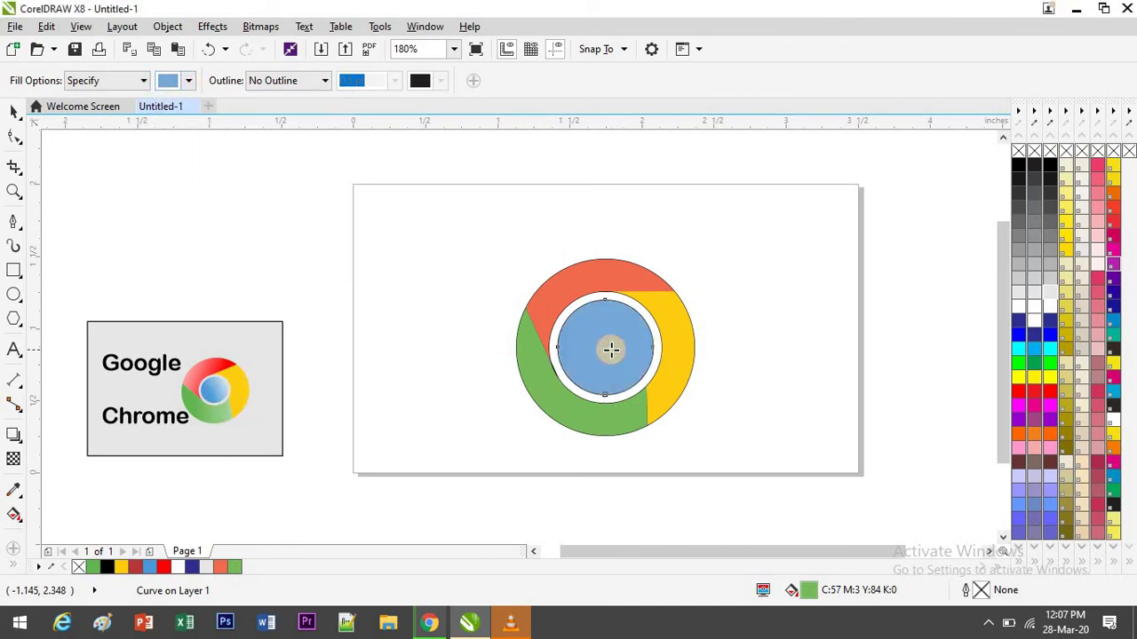
click(12, 116)
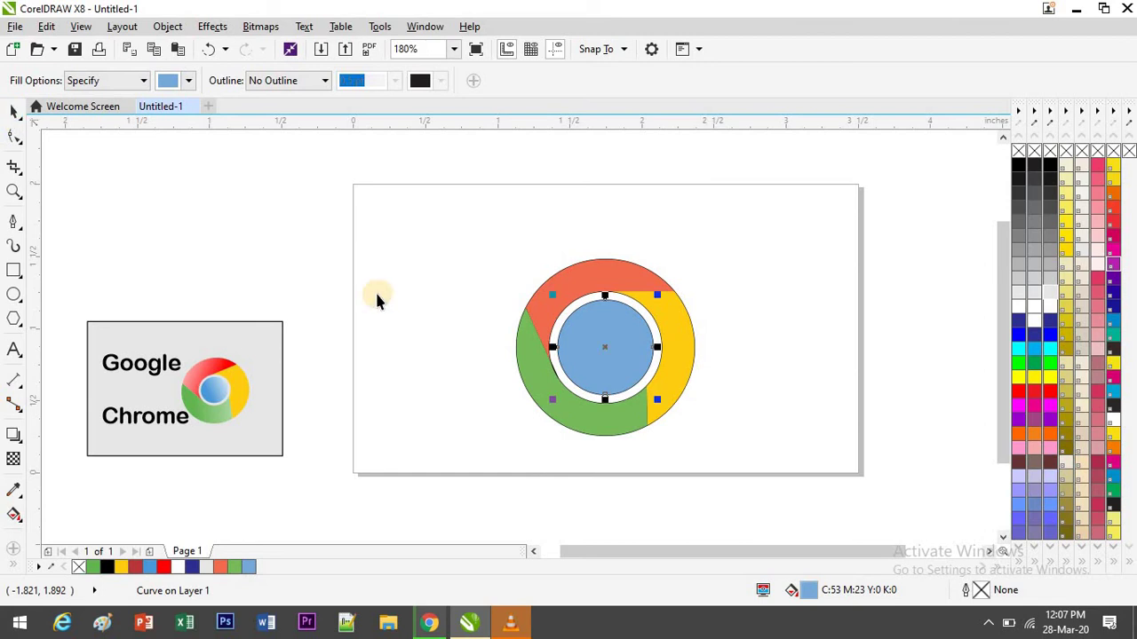
click(474, 386)
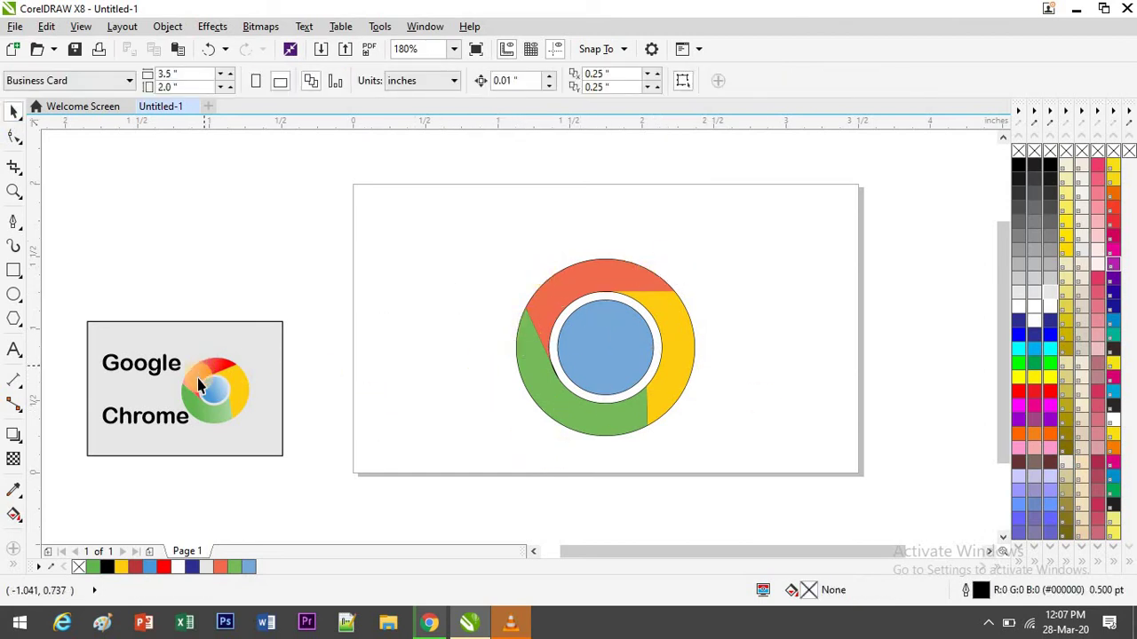
- Apply a linear fountain fill to the blue centre circle, fading from blue near its left edge to white beyond its lower right
click(13, 490)
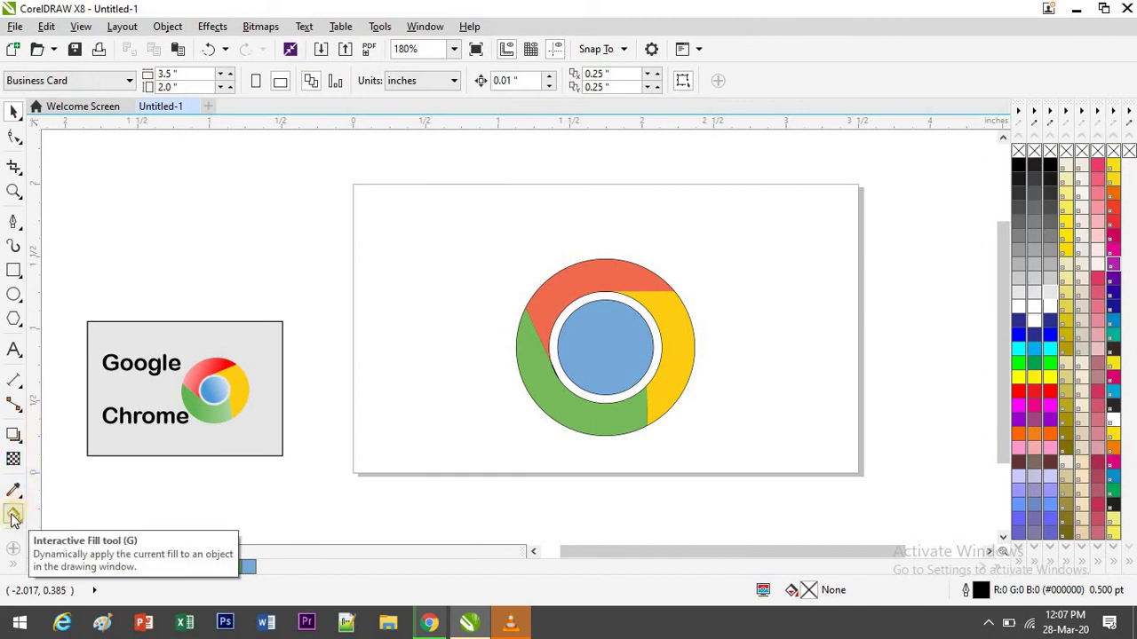
click(12, 516)
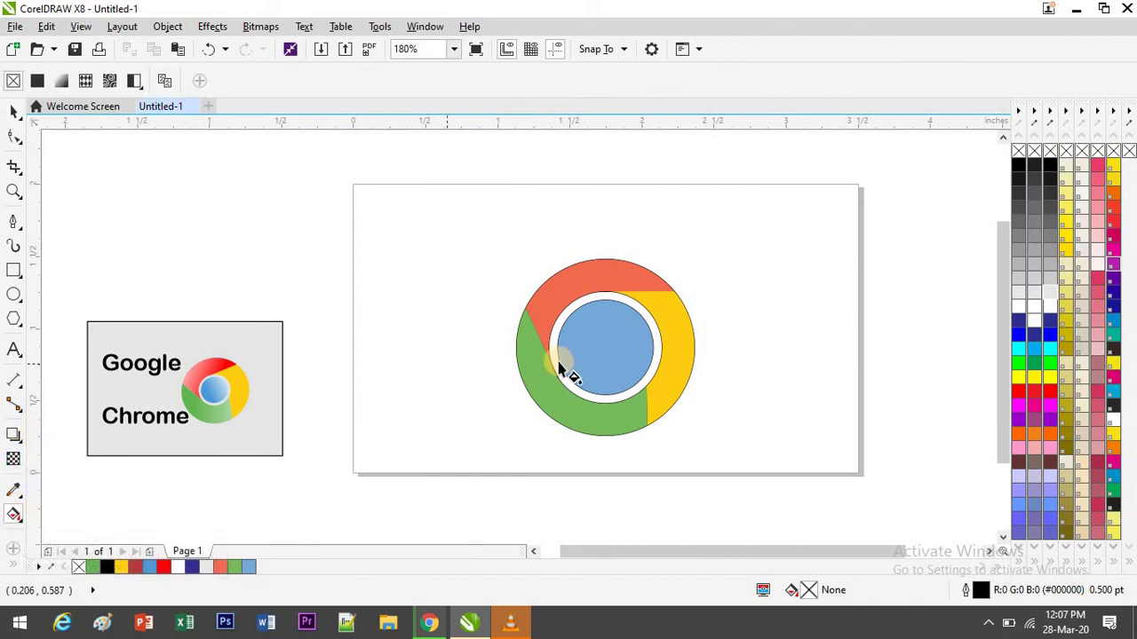
click(602, 348)
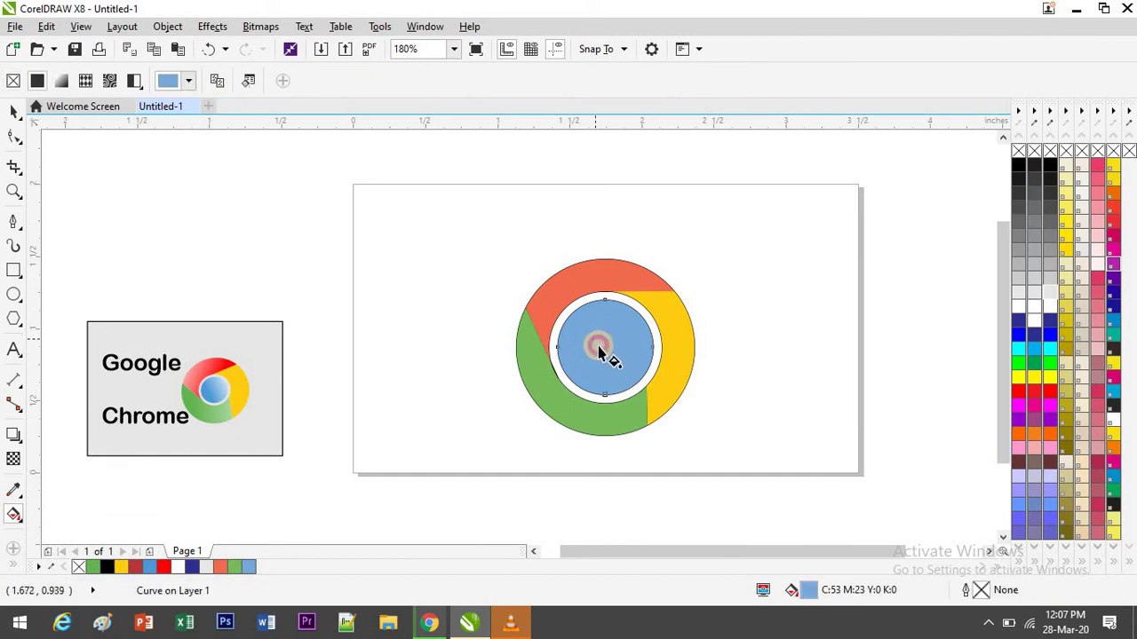
drag(596, 340, 685, 392)
click(601, 340)
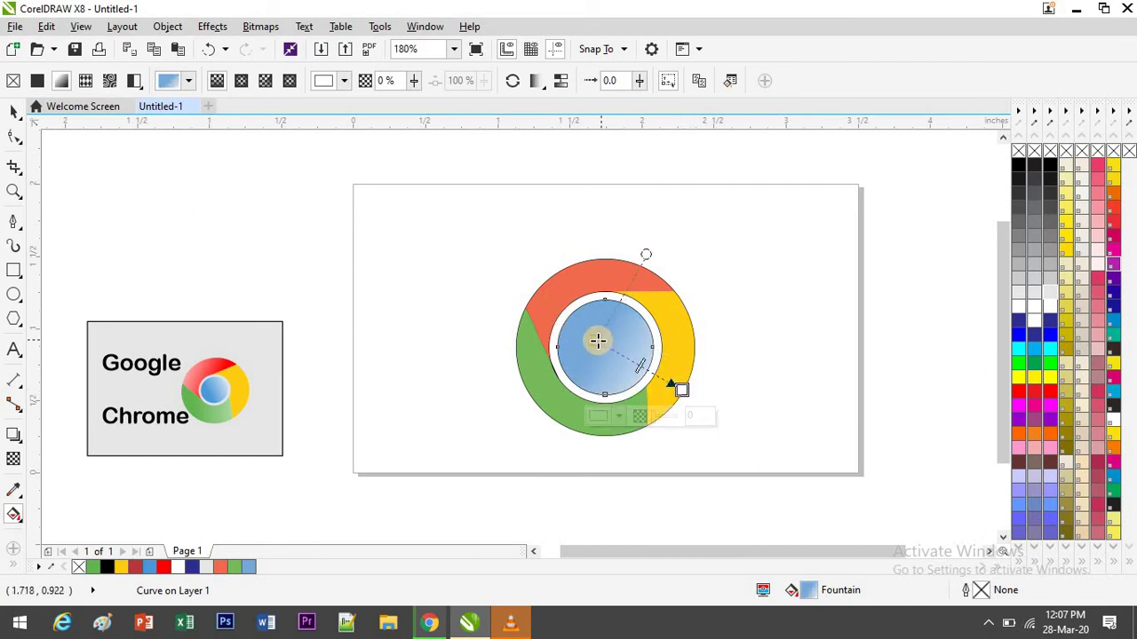
drag(597, 340, 573, 345)
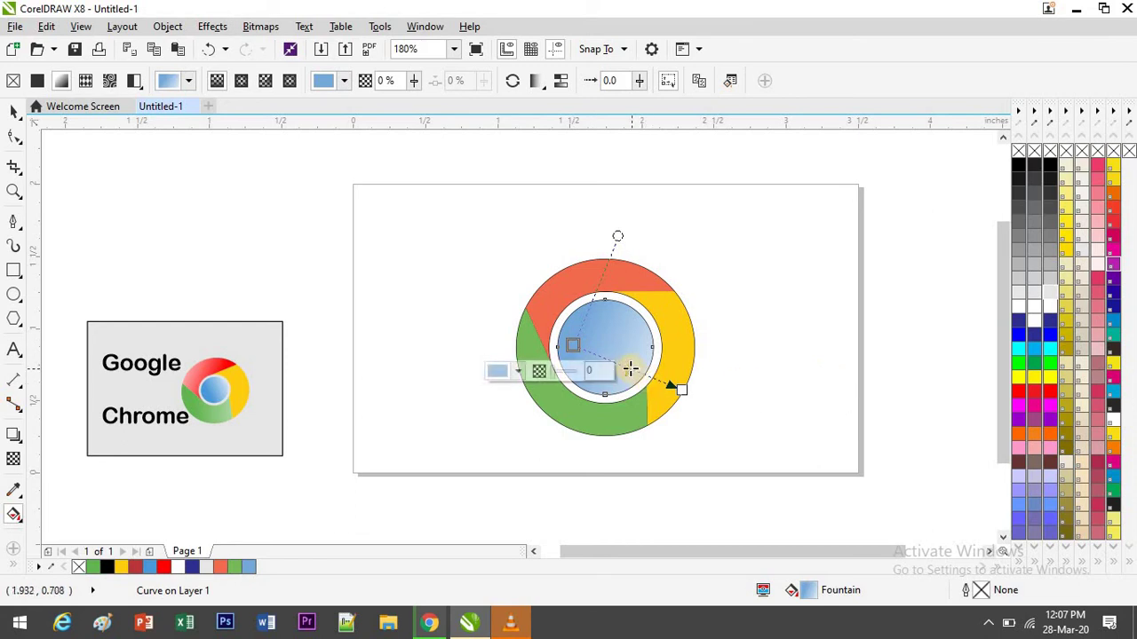
click(632, 372)
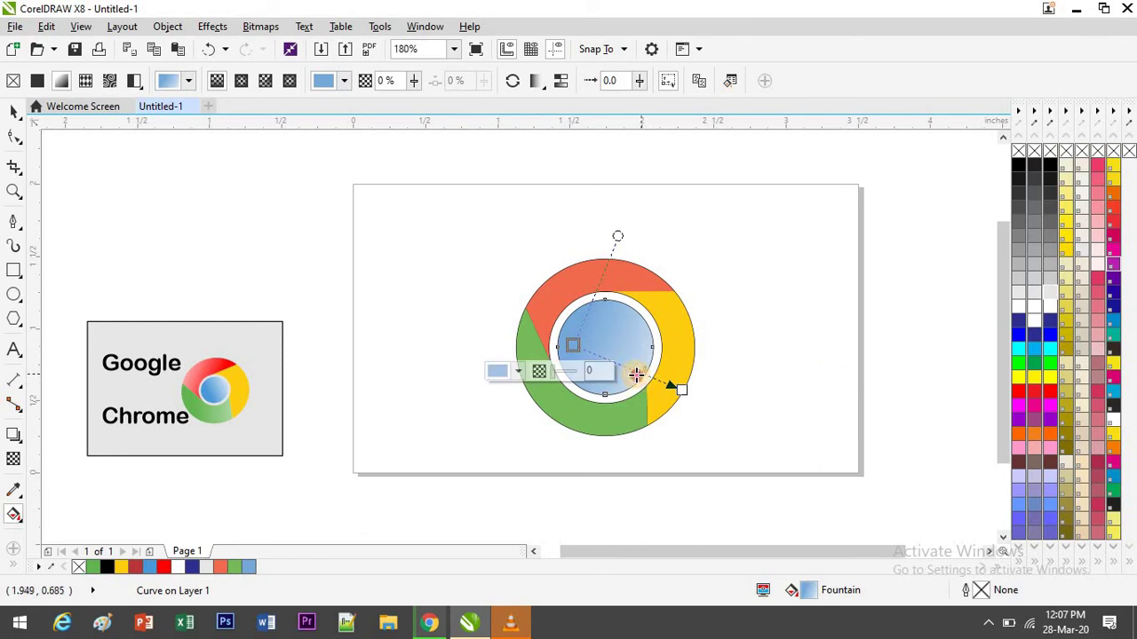
click(636, 374)
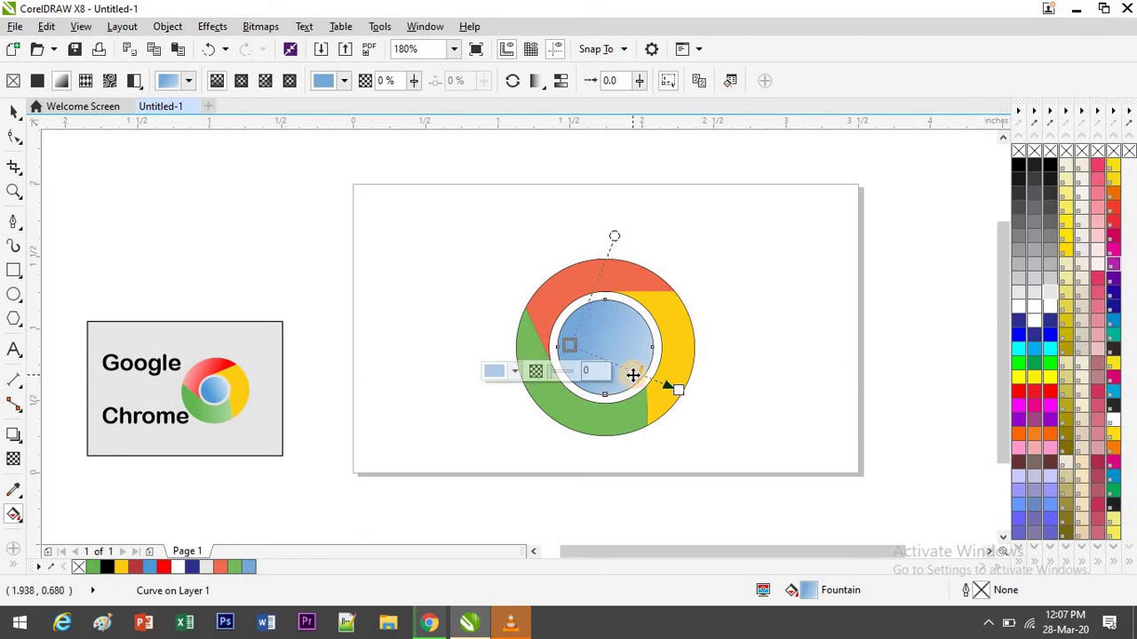
click(740, 347)
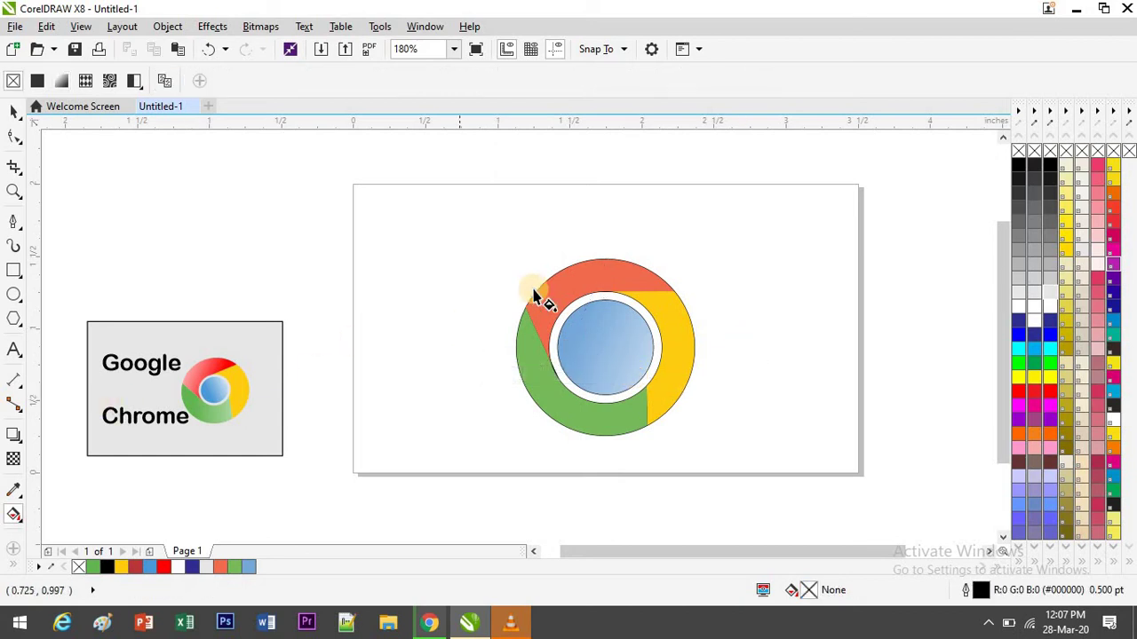
- Give the ring's light-red top segment a linear fountain fill running from pure red at its right end to white beyond its upper left
click(551, 313)
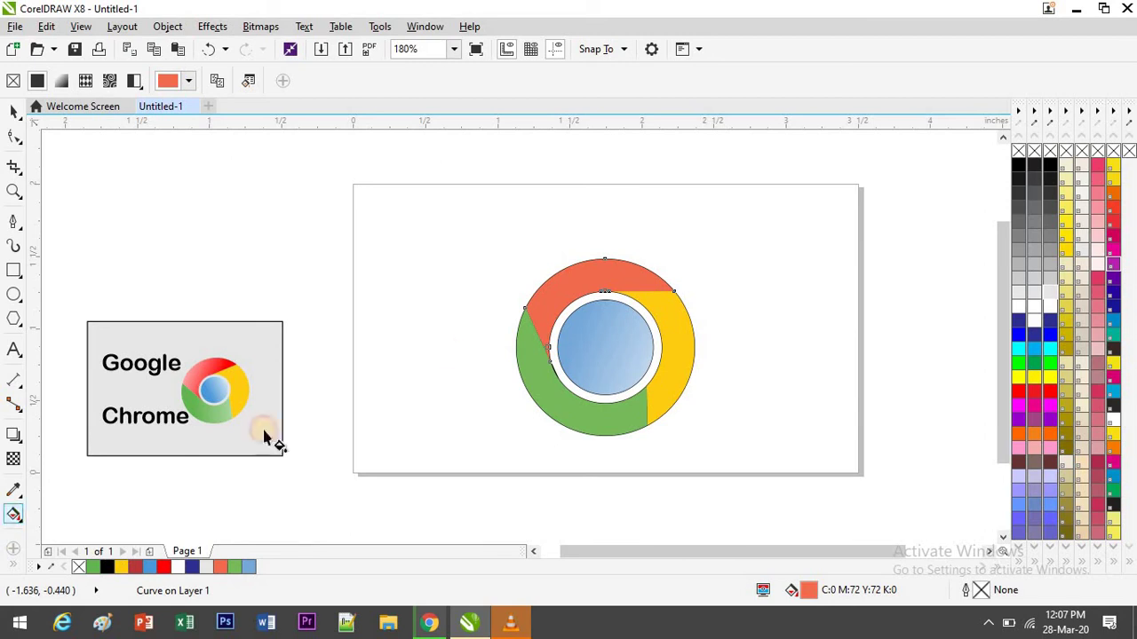
drag(555, 295, 676, 249)
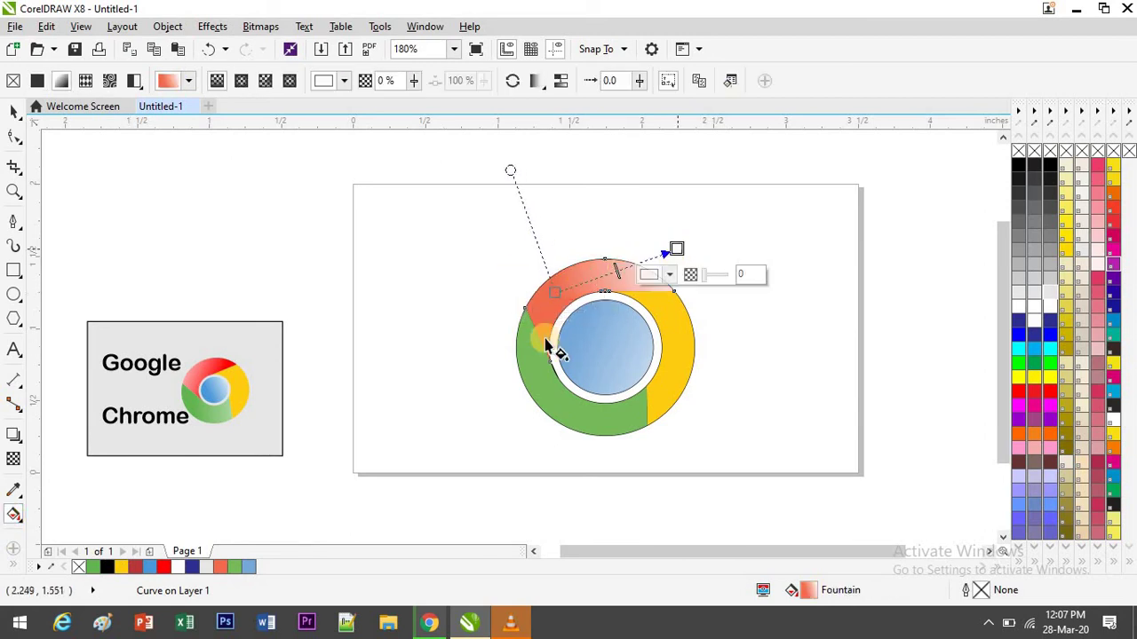
click(555, 292)
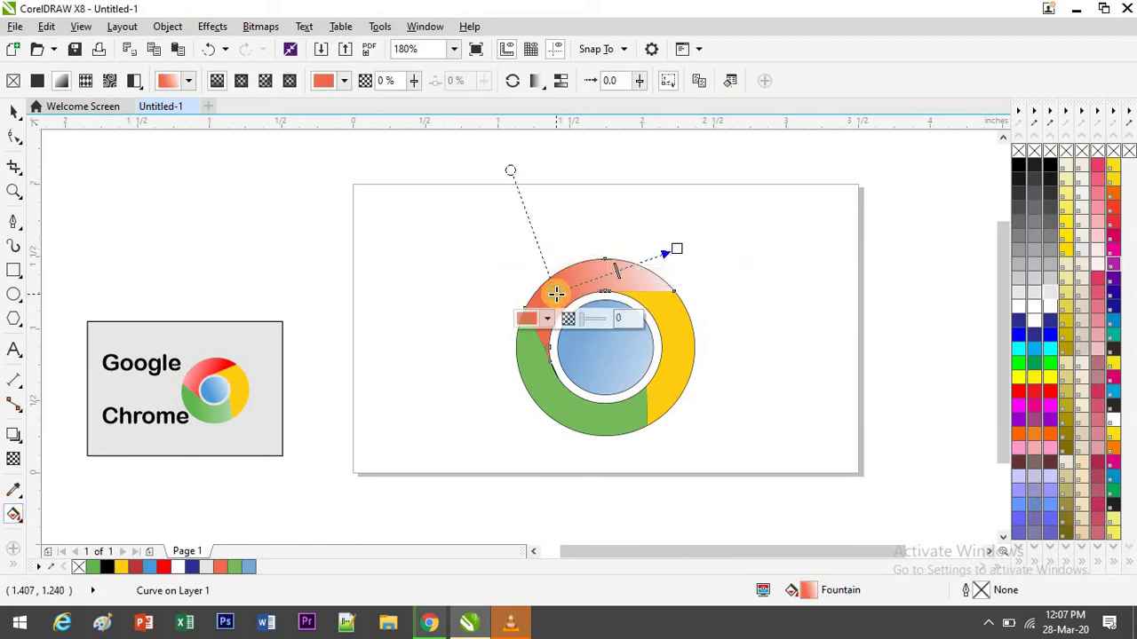
click(1050, 392)
drag(1050, 398, 527, 273)
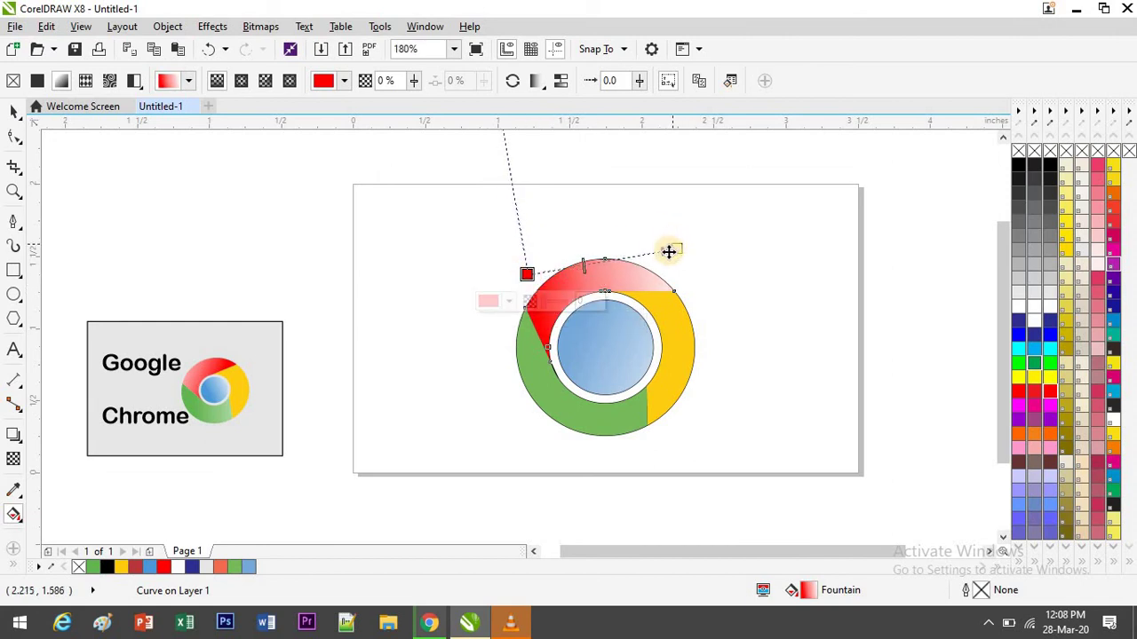
drag(669, 252, 511, 210)
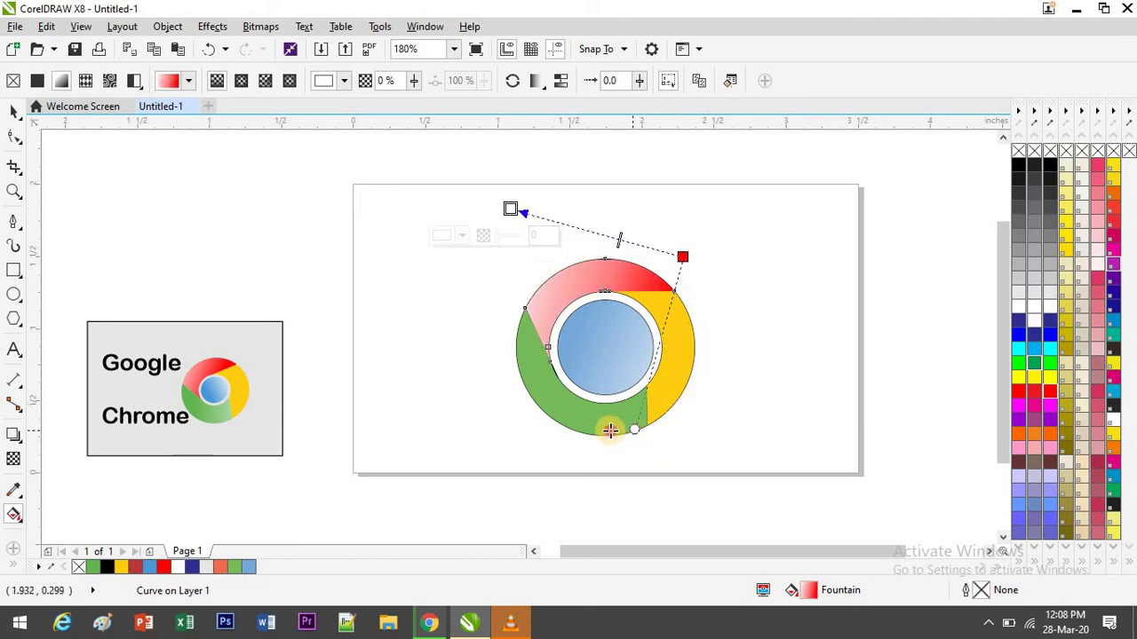
- Adjust the red top segment's fountain fill, moving its white end closer to the red end above the ring and narrowing its width
drag(495, 322, 561, 380)
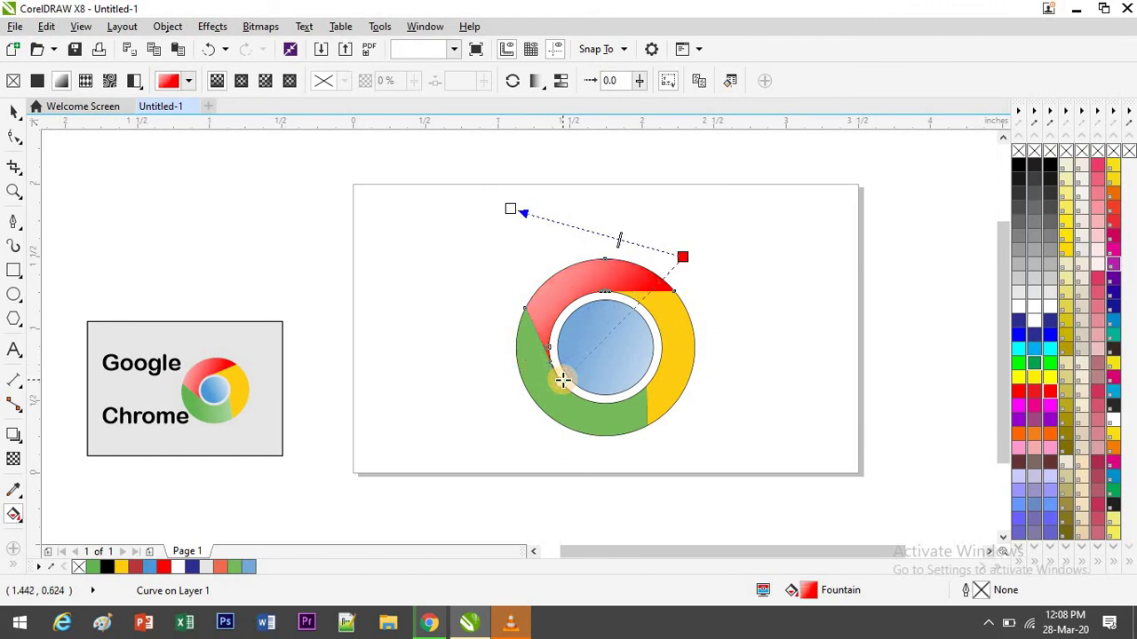
mouse_move(508, 207)
mouse_down()
mouse_move(503, 221)
mouse_move(588, 205)
mouse_up()
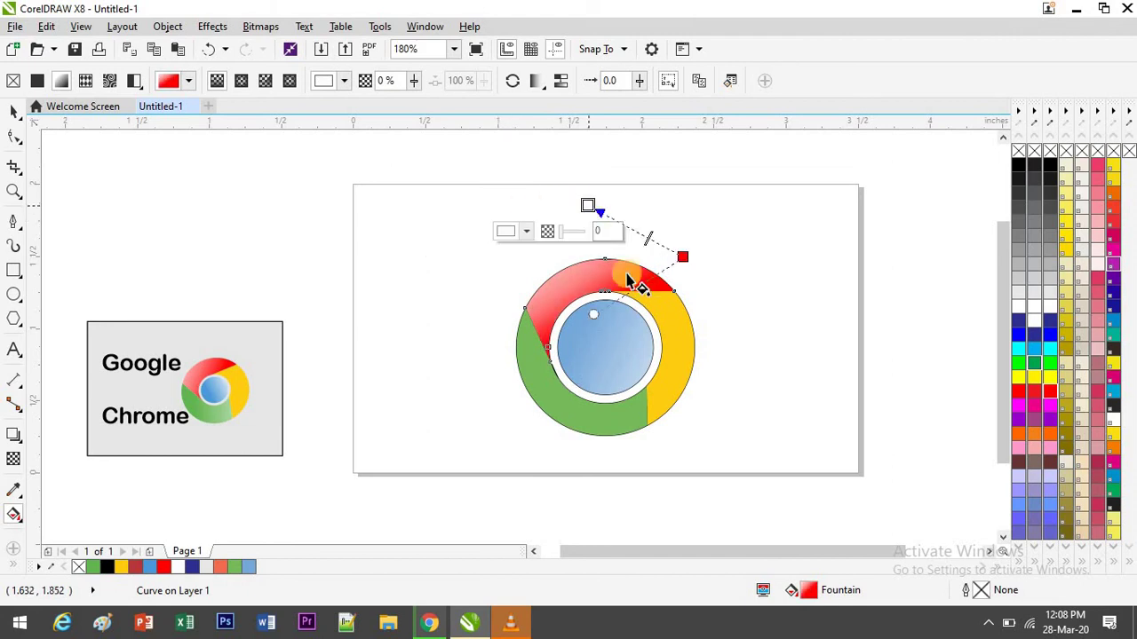
click(572, 306)
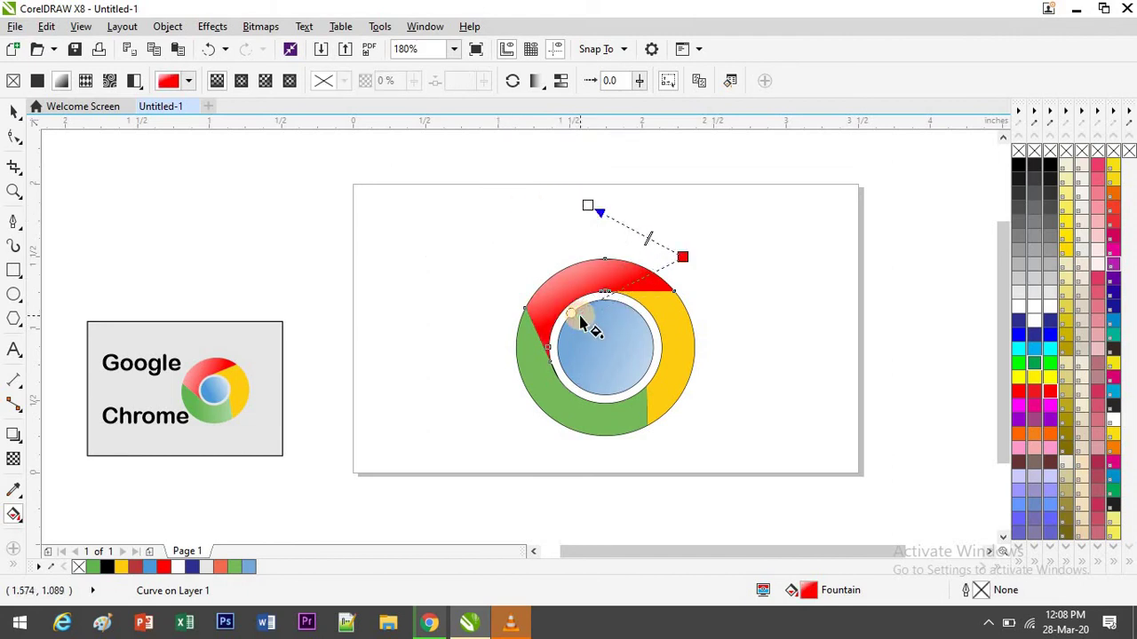
drag(580, 317, 583, 319)
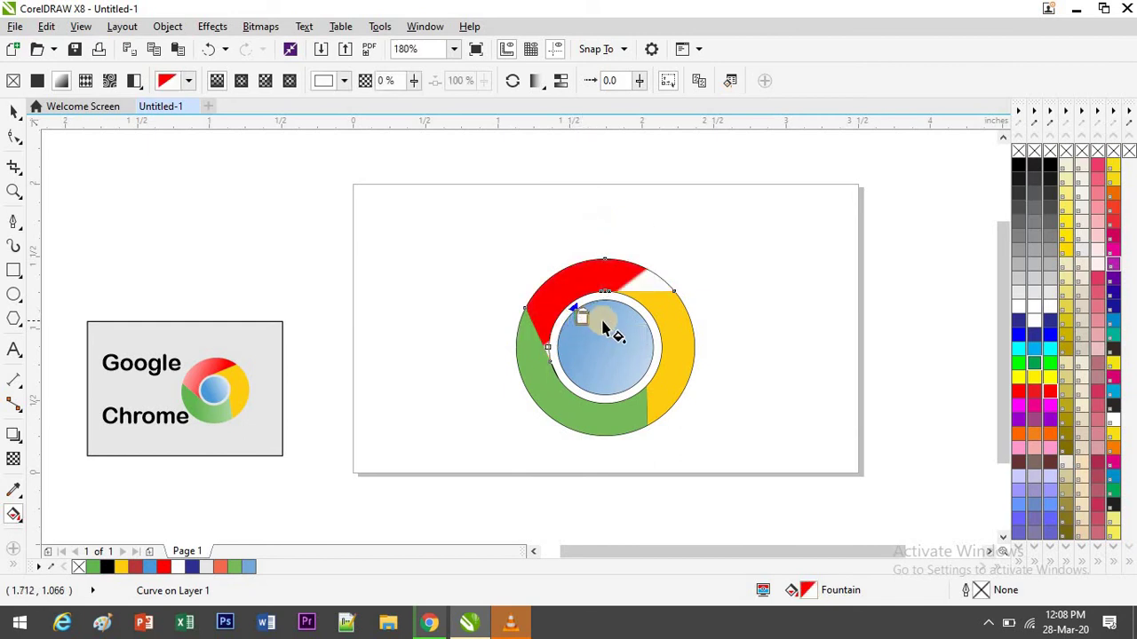
key(ctrl+z)
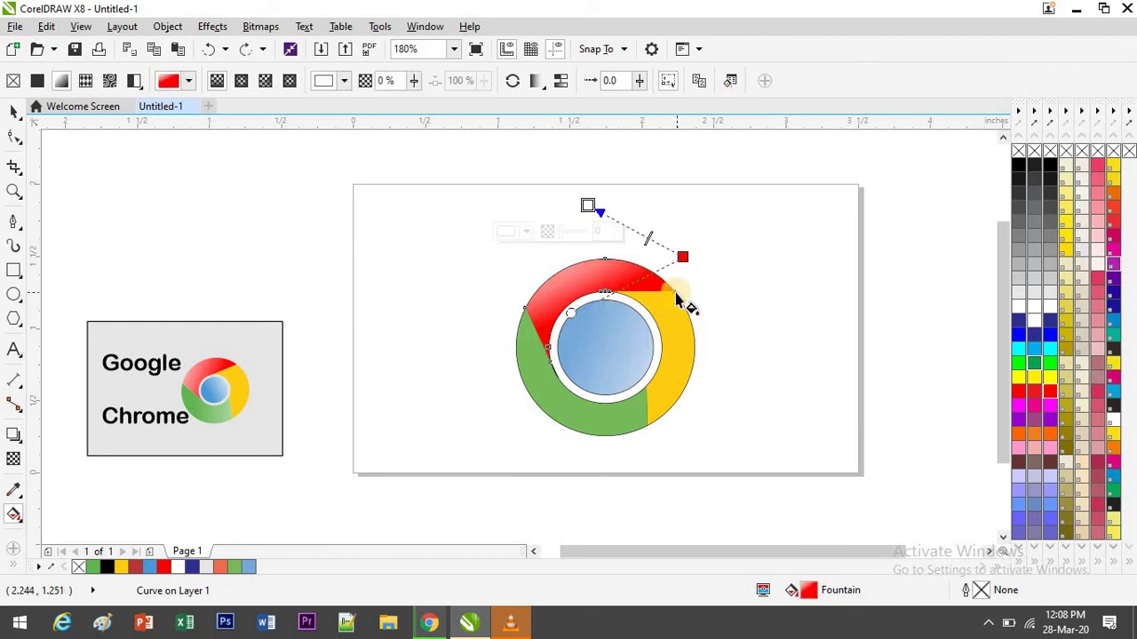
click(560, 405)
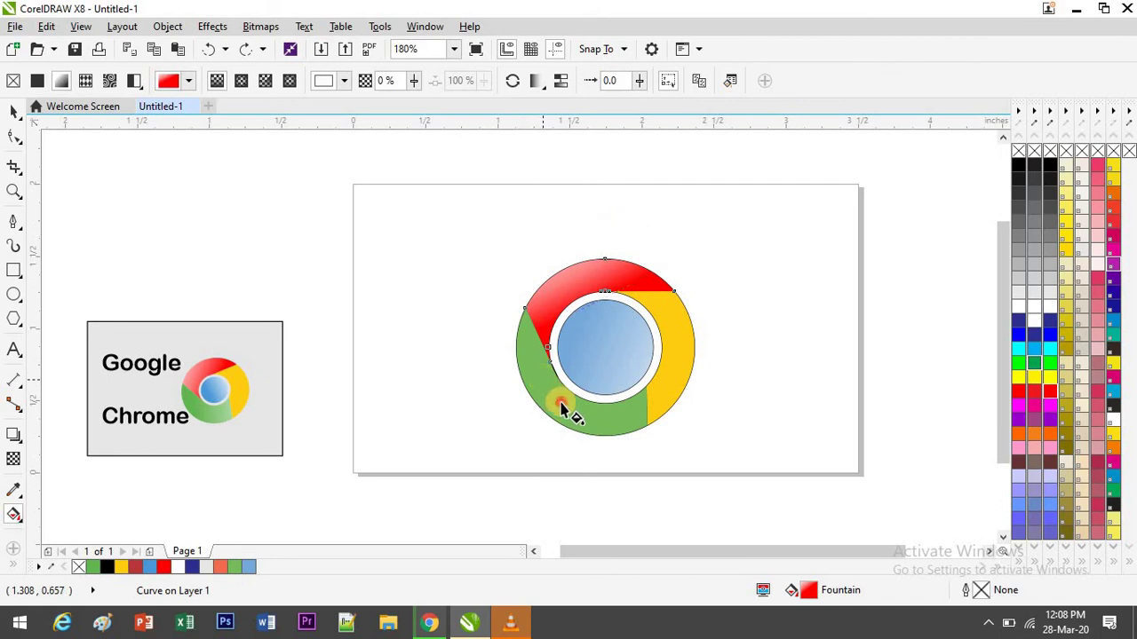
drag(560, 405, 616, 452)
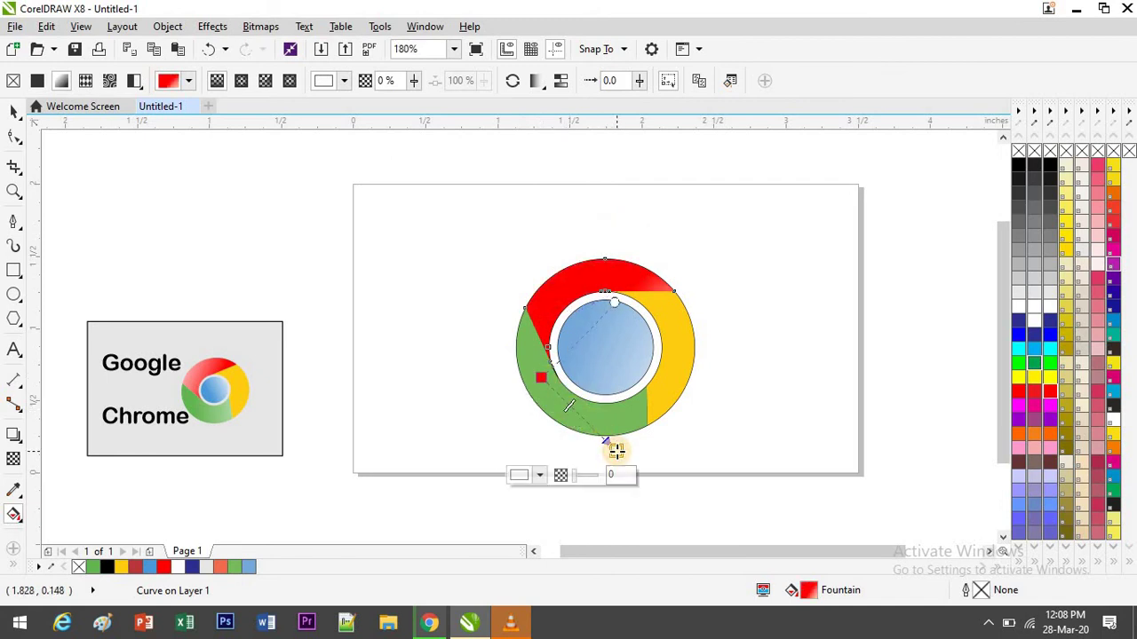
key(ctrl+z)
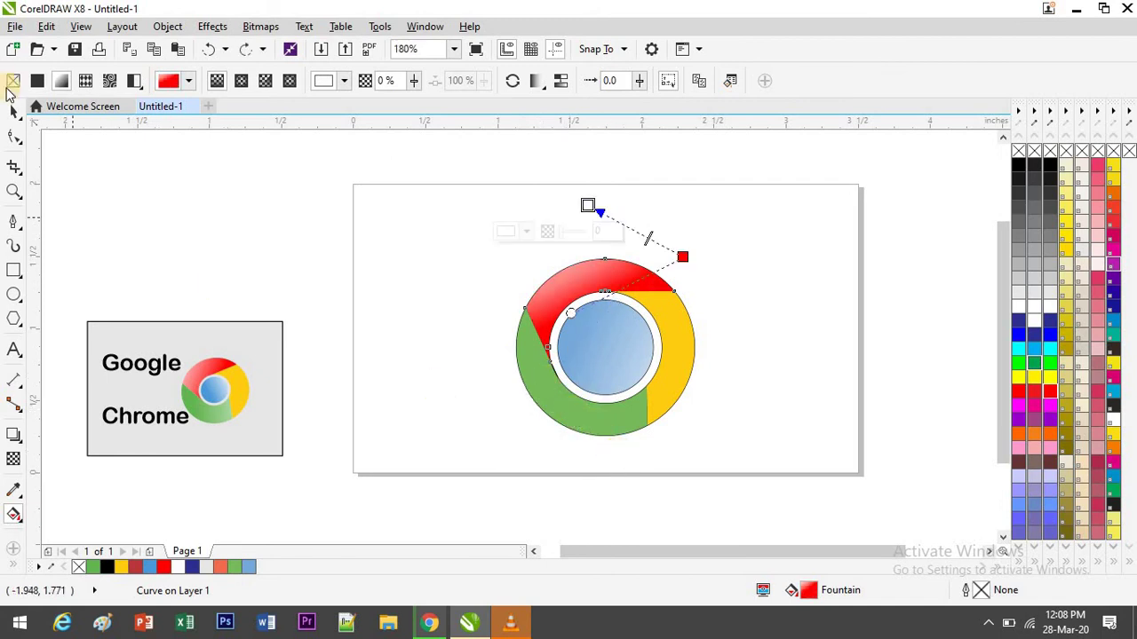
- Give the ring's green segment a linear fountain fill running from green at its left side to white beyond its lower right
click(16, 114)
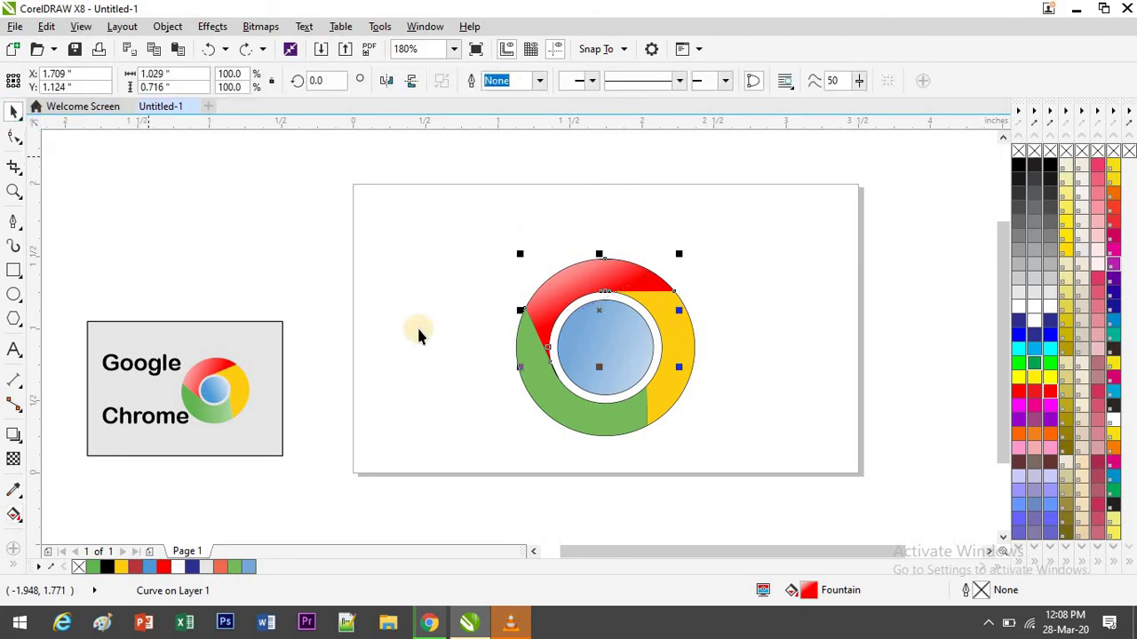
click(608, 435)
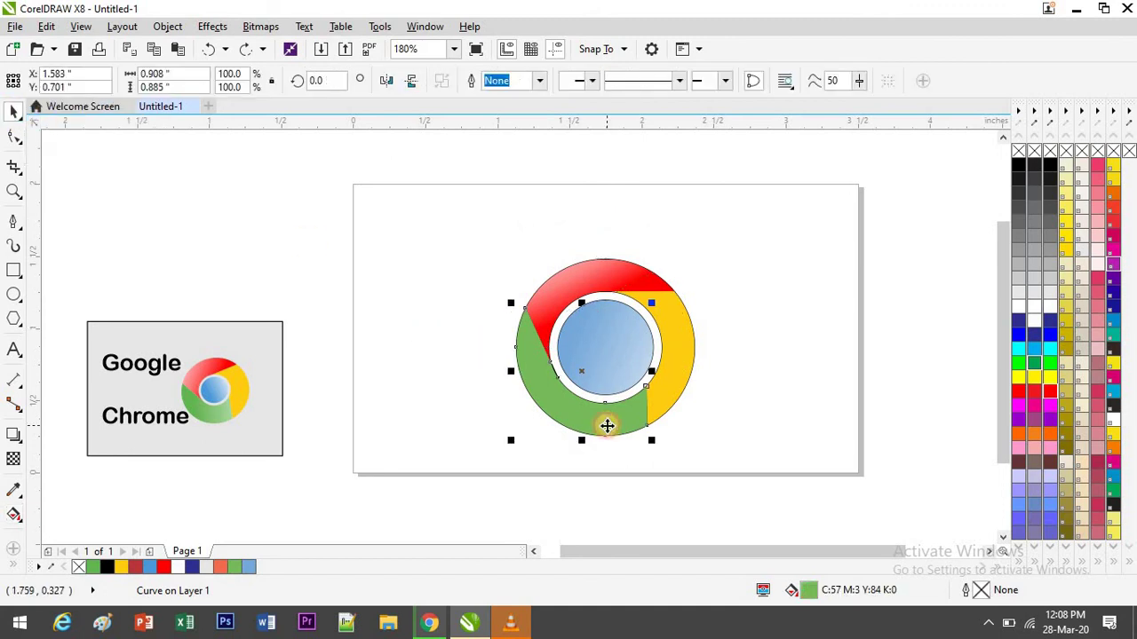
click(13, 515)
drag(537, 387, 633, 462)
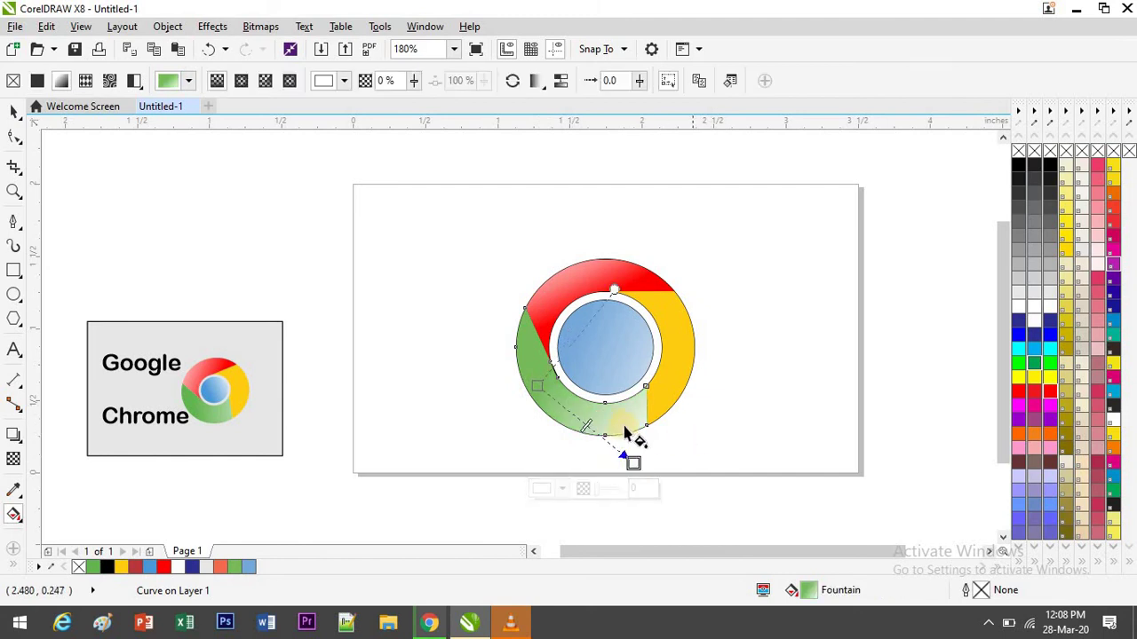
drag(589, 424, 609, 439)
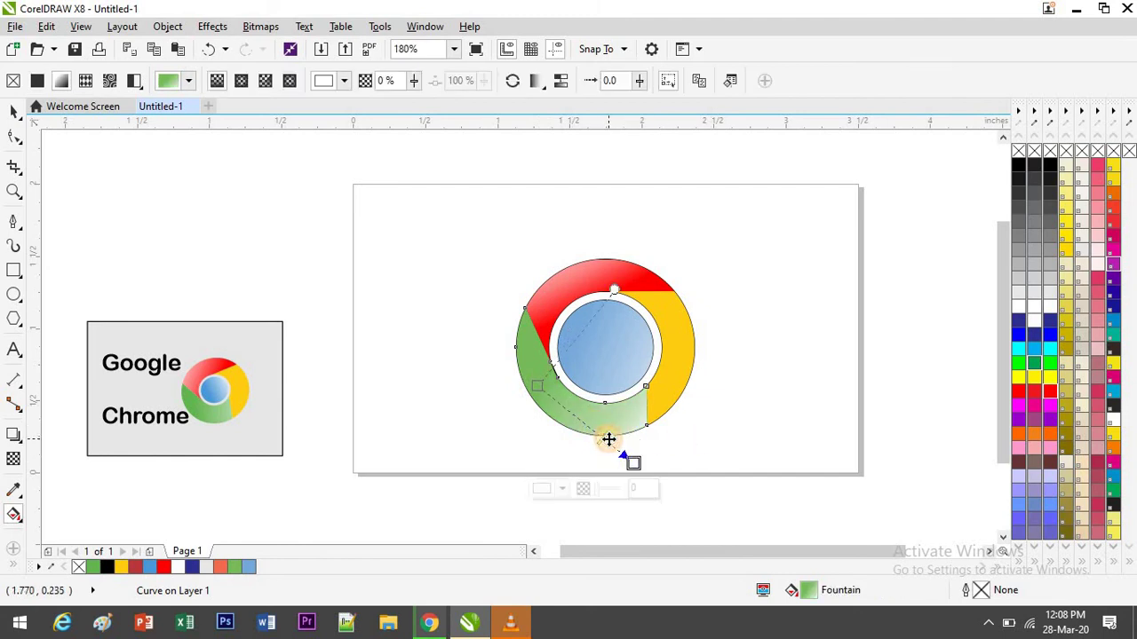
click(757, 434)
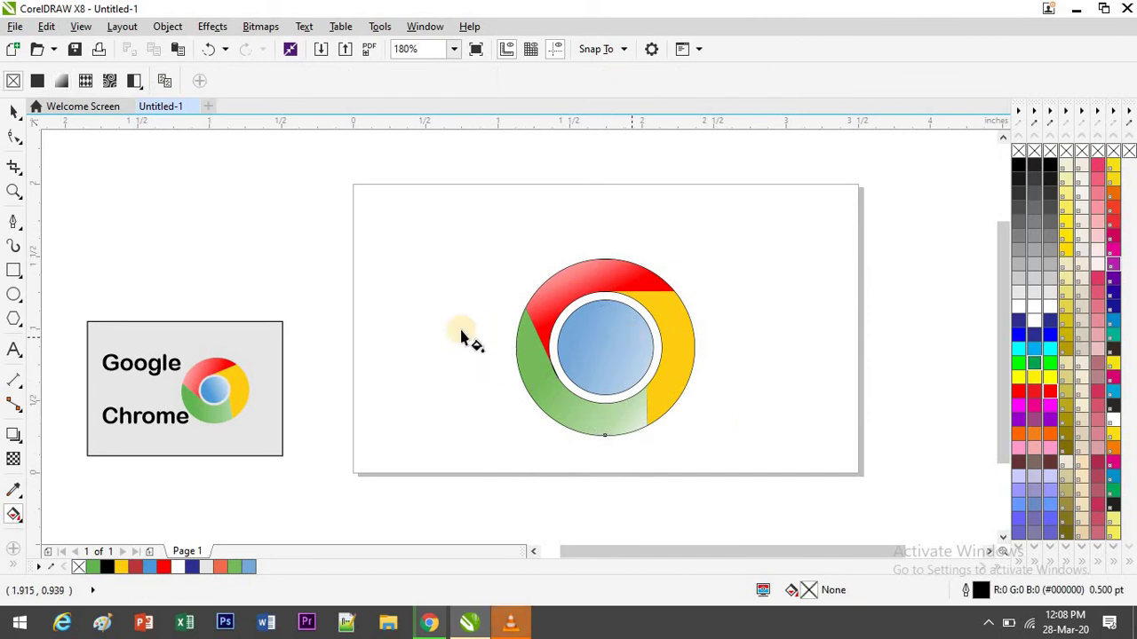
- Add a text note above the logo reading "just add whiteness in it by interactive fill tool"
click(14, 111)
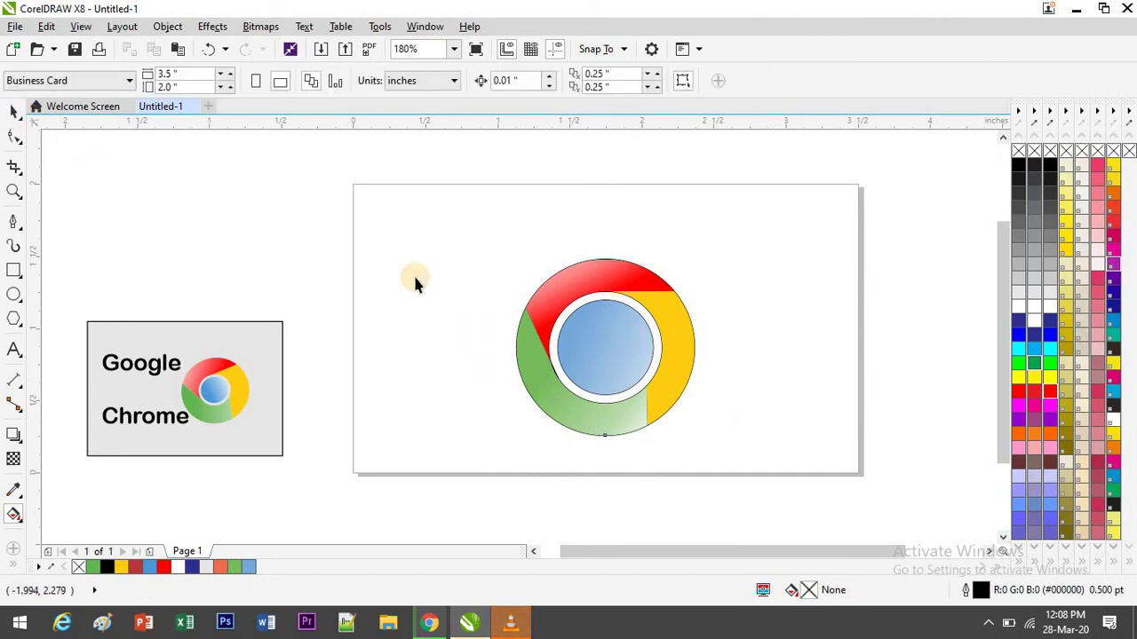
click(13, 350)
click(370, 240)
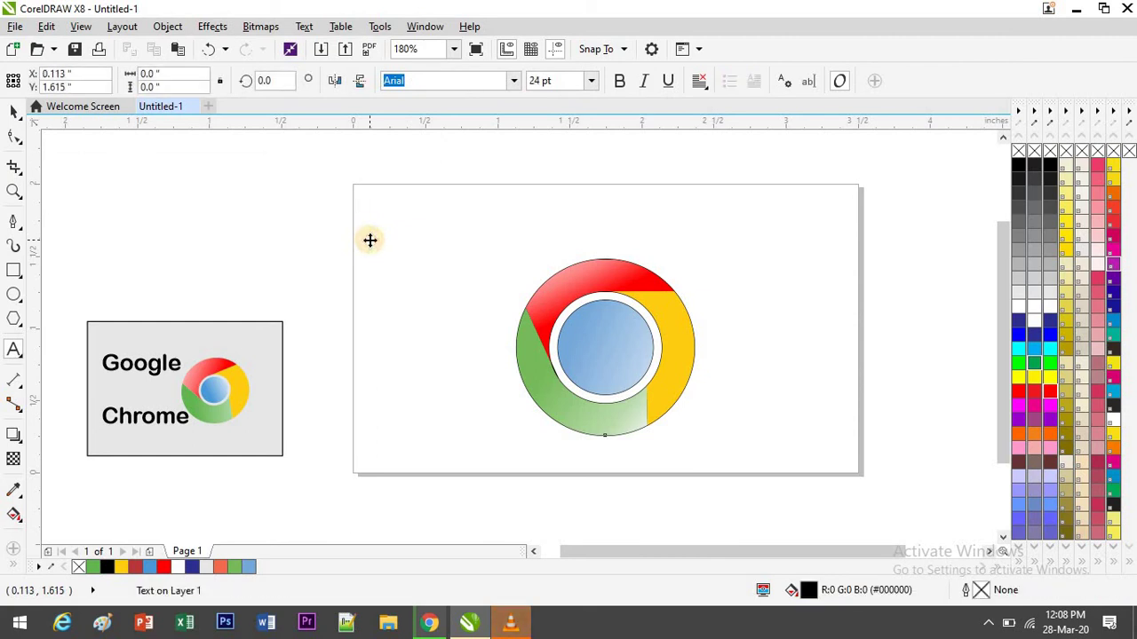
text(just )
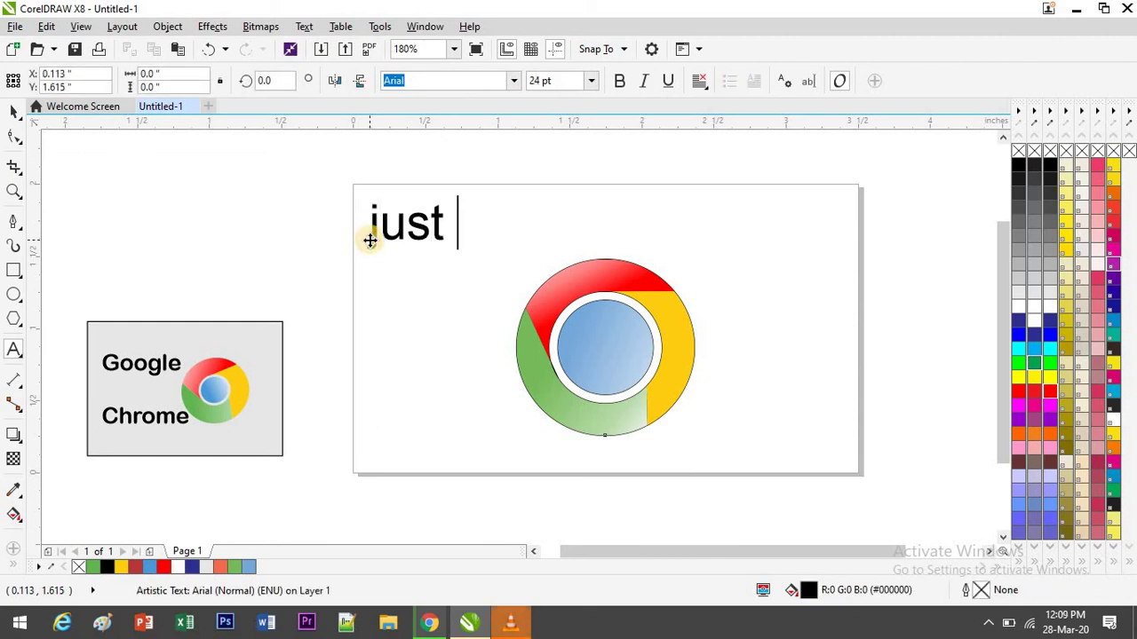
text(add white)
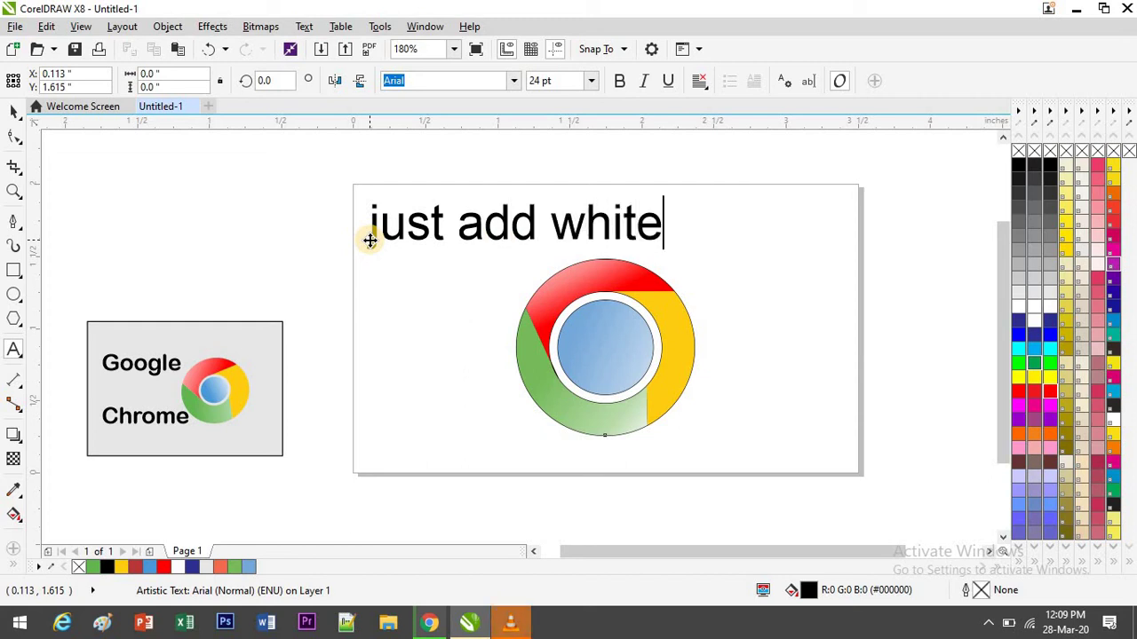
text(ness in it )
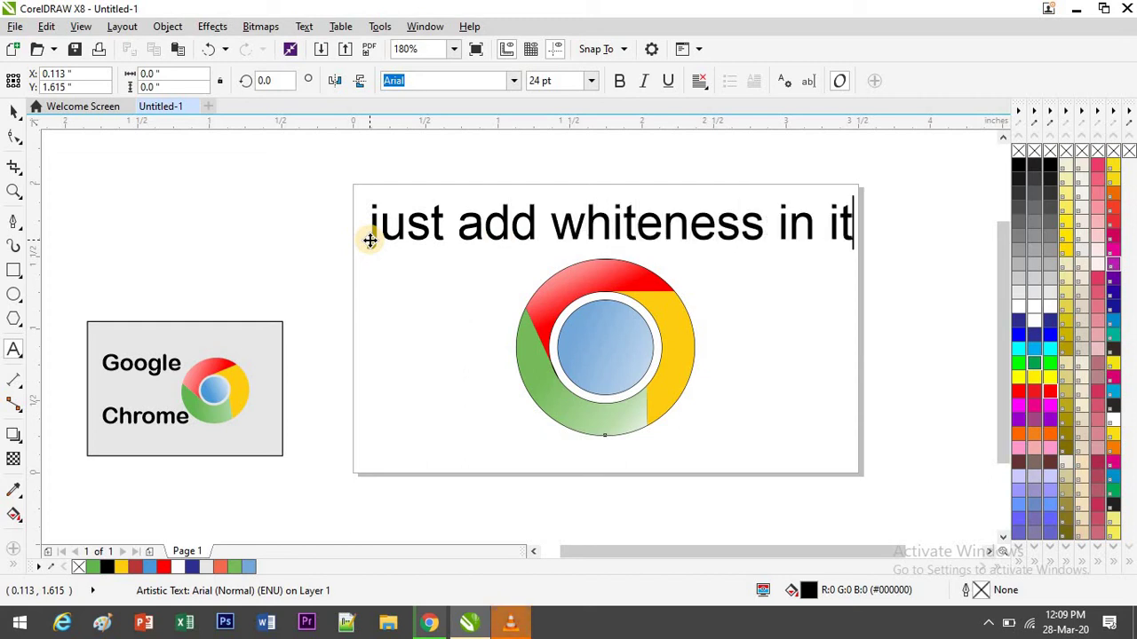
text(by )
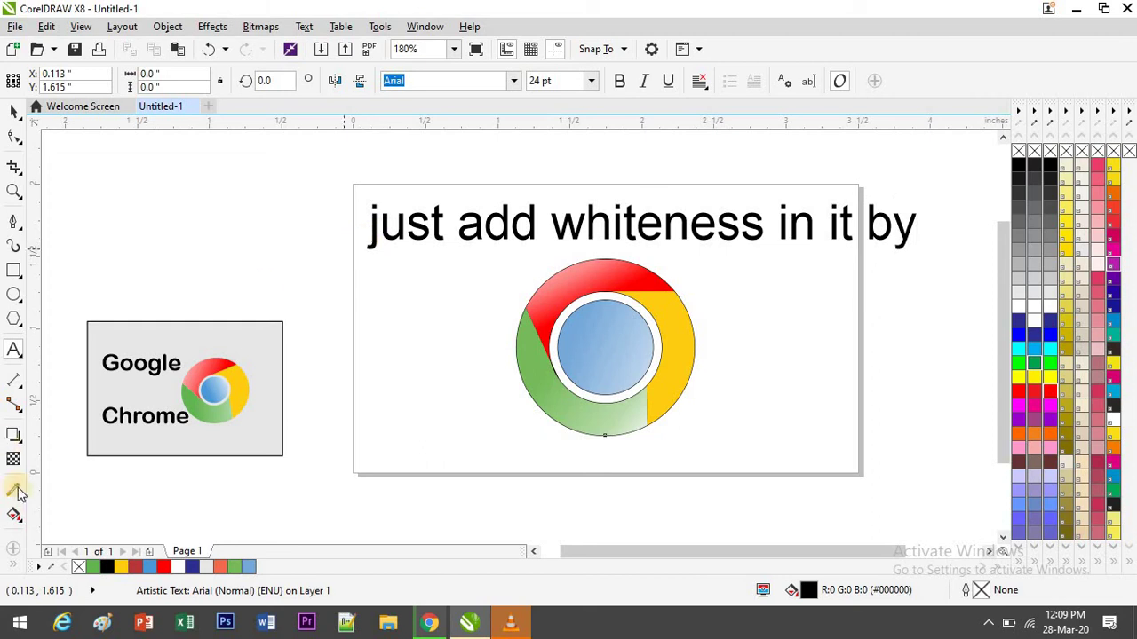
text(:i)
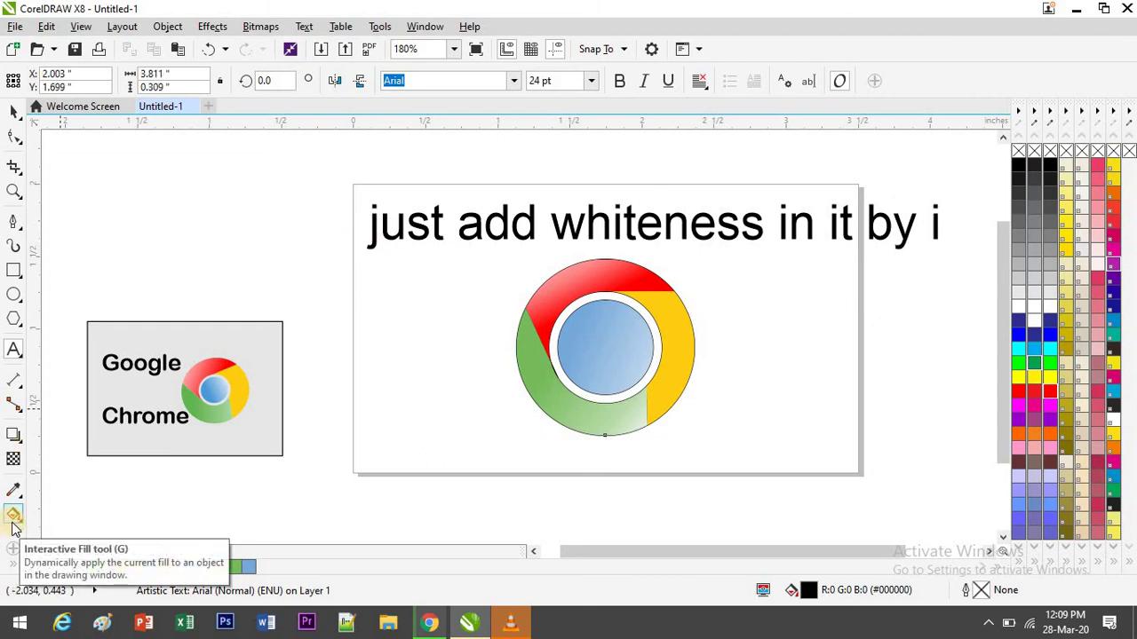
text(nteractive )
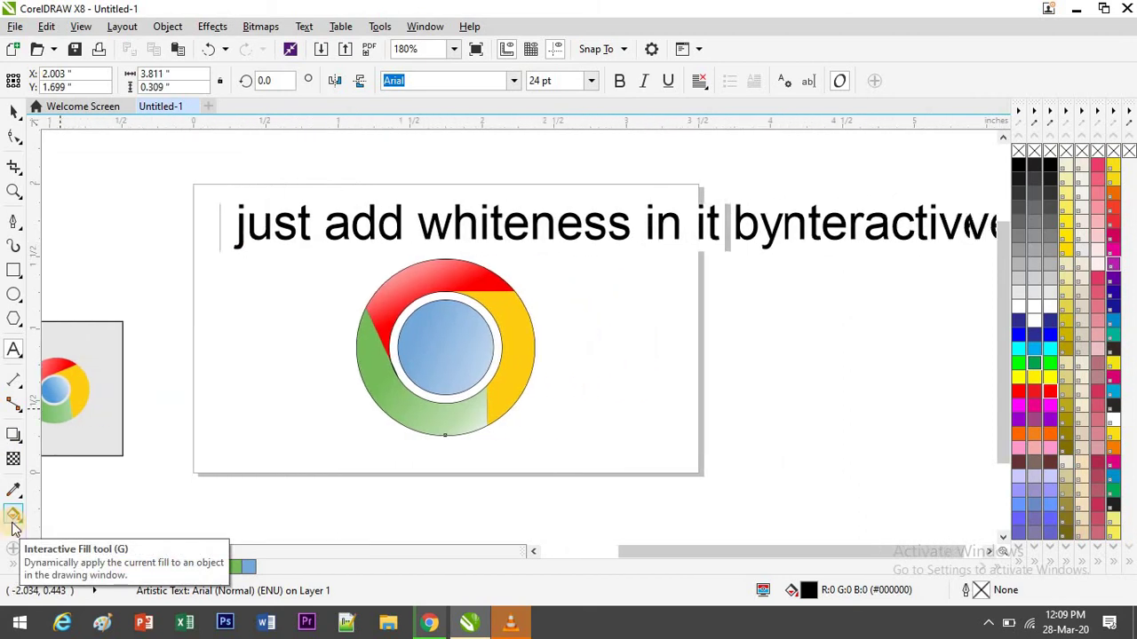
text(fill tool)
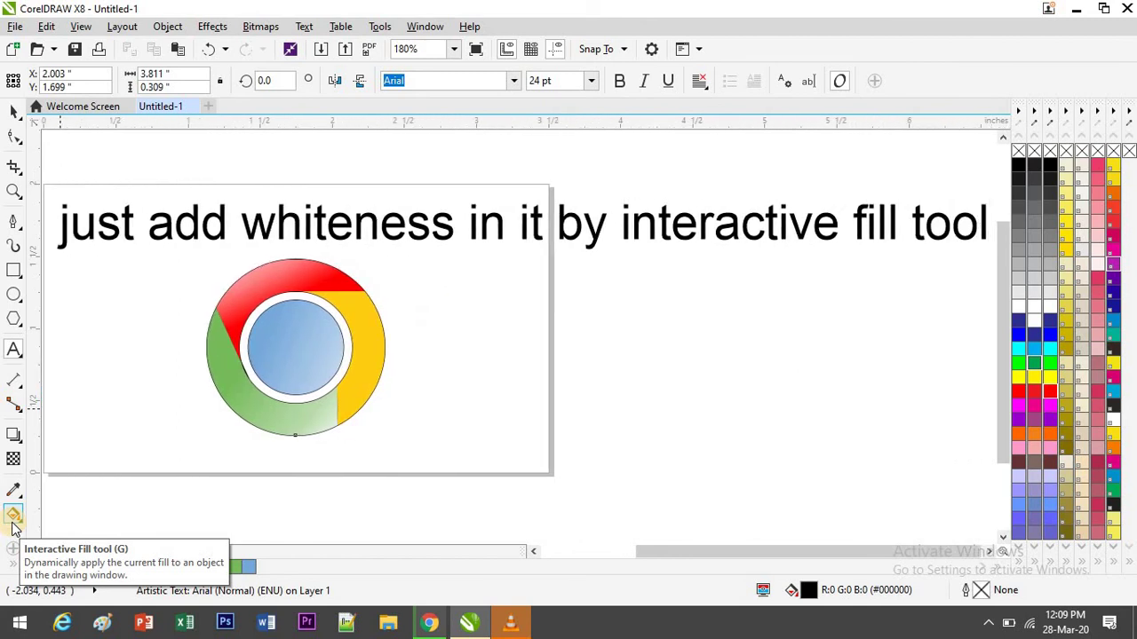
- Replace the note's text above the logo with "now click 1 side"
key(ctrl+a)
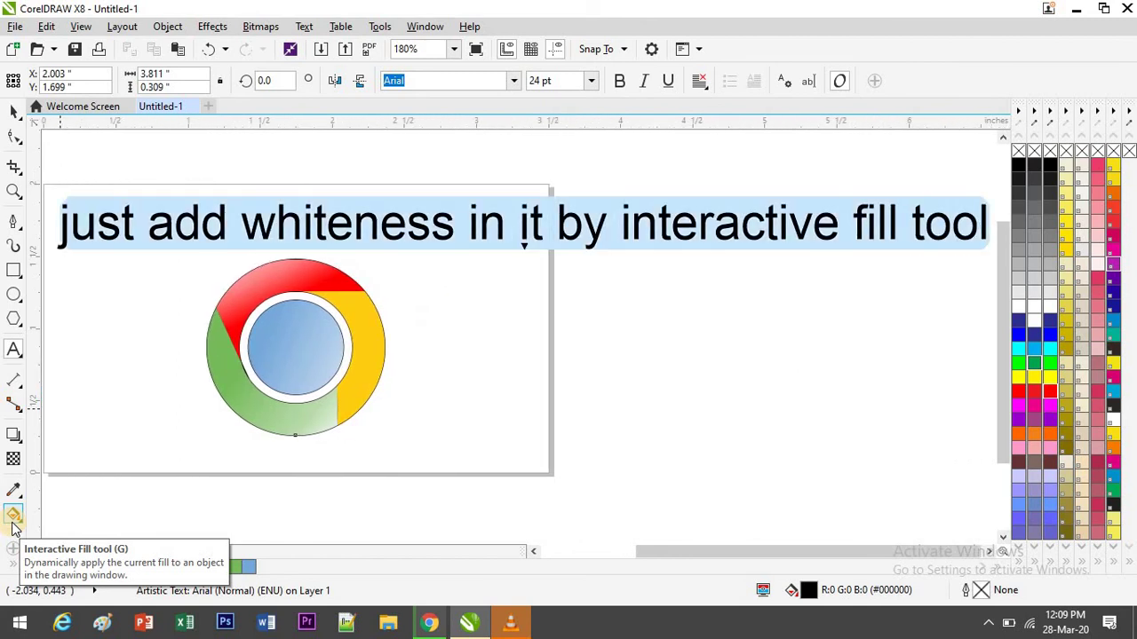
key(Delete)
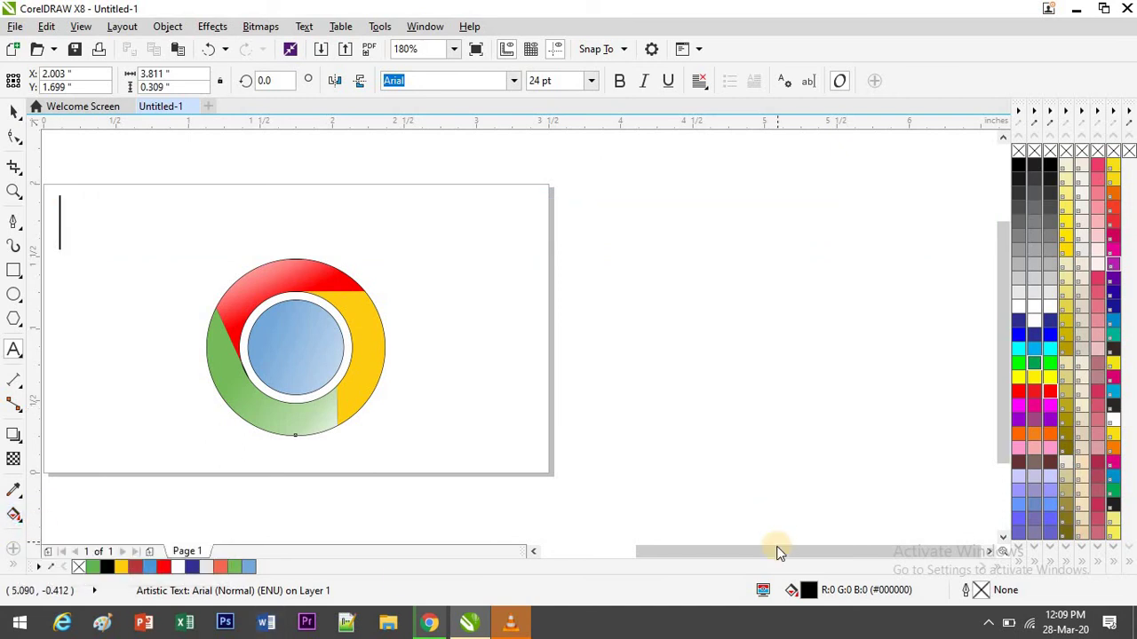
drag(779, 552, 721, 556)
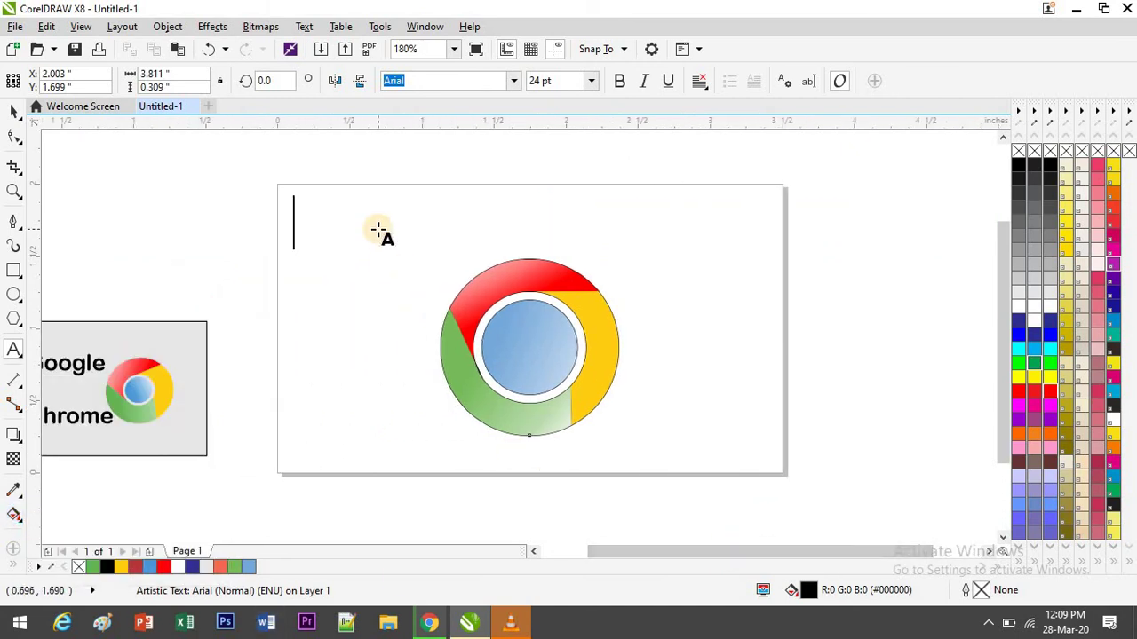
text(now)
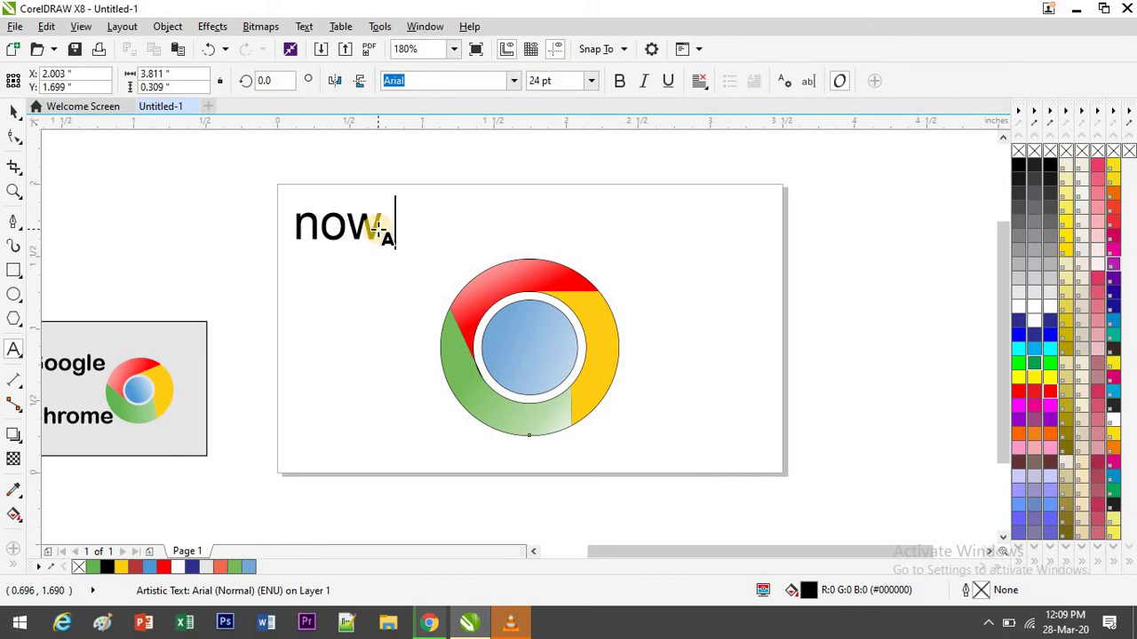
text( click)
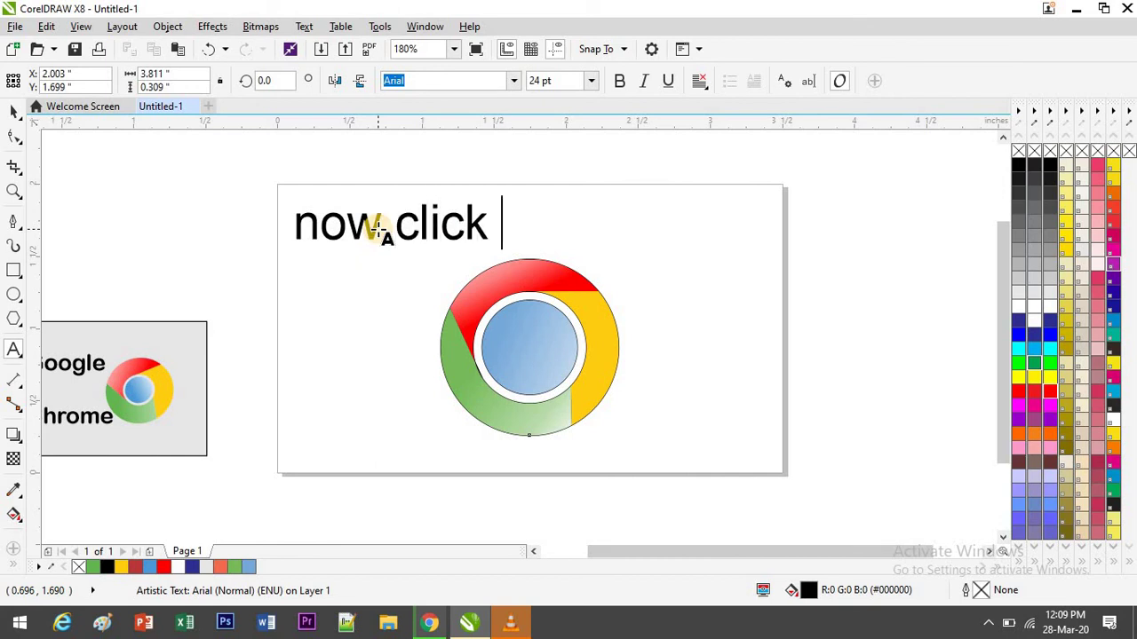
text( 1 side)
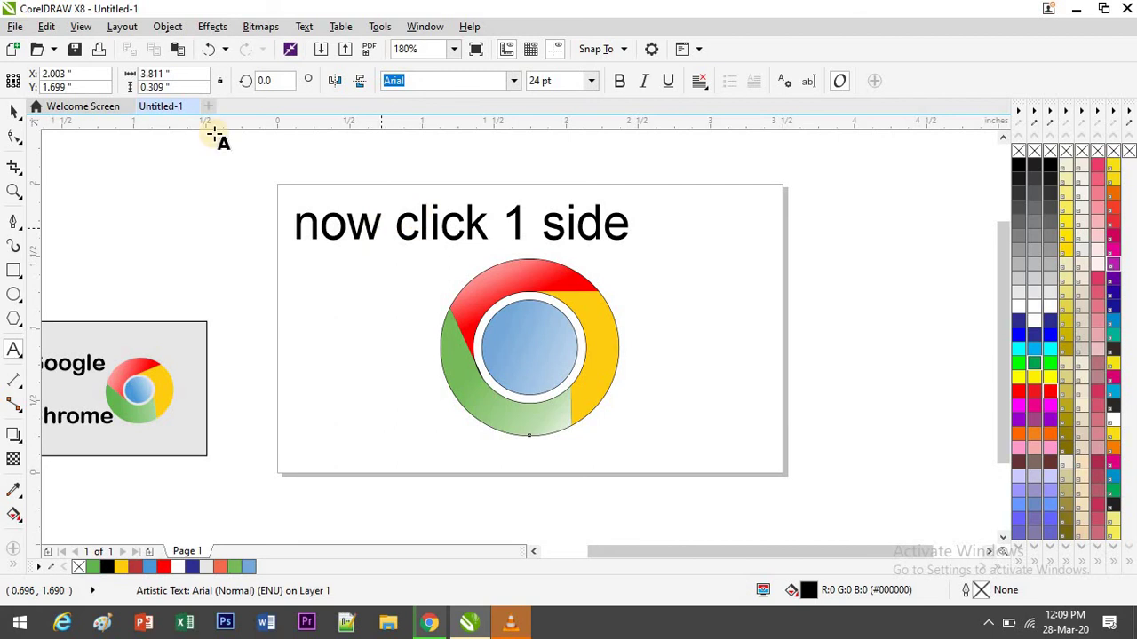
- Move the yellow segment about 1 inch right and 0.07 inch down off the outlines, and repeat that move on the green segment
click(11, 123)
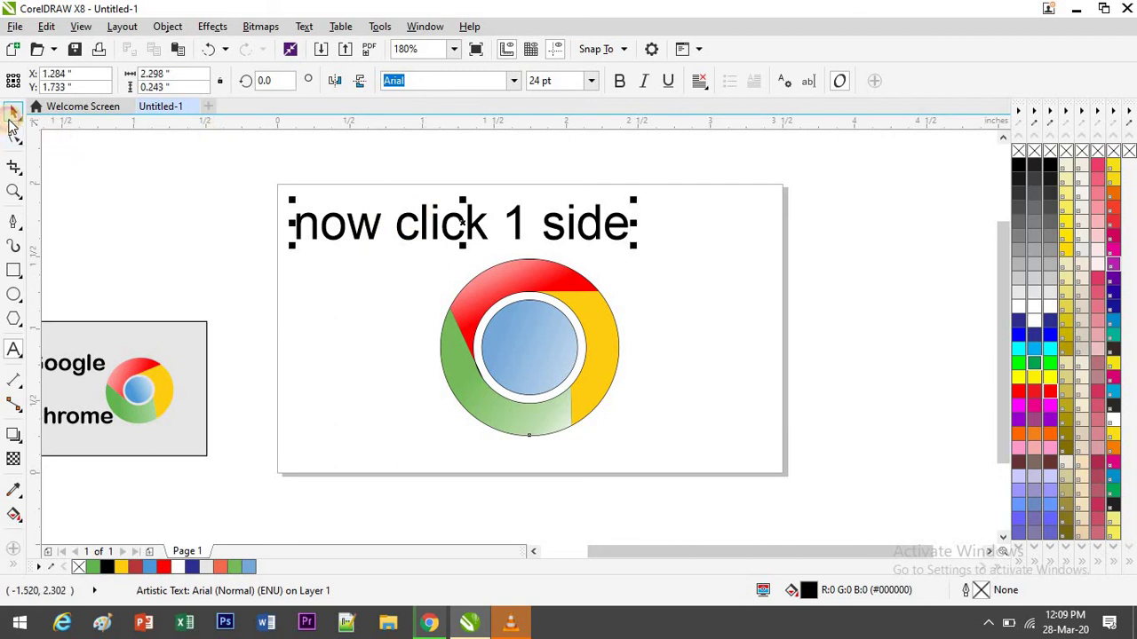
click(607, 371)
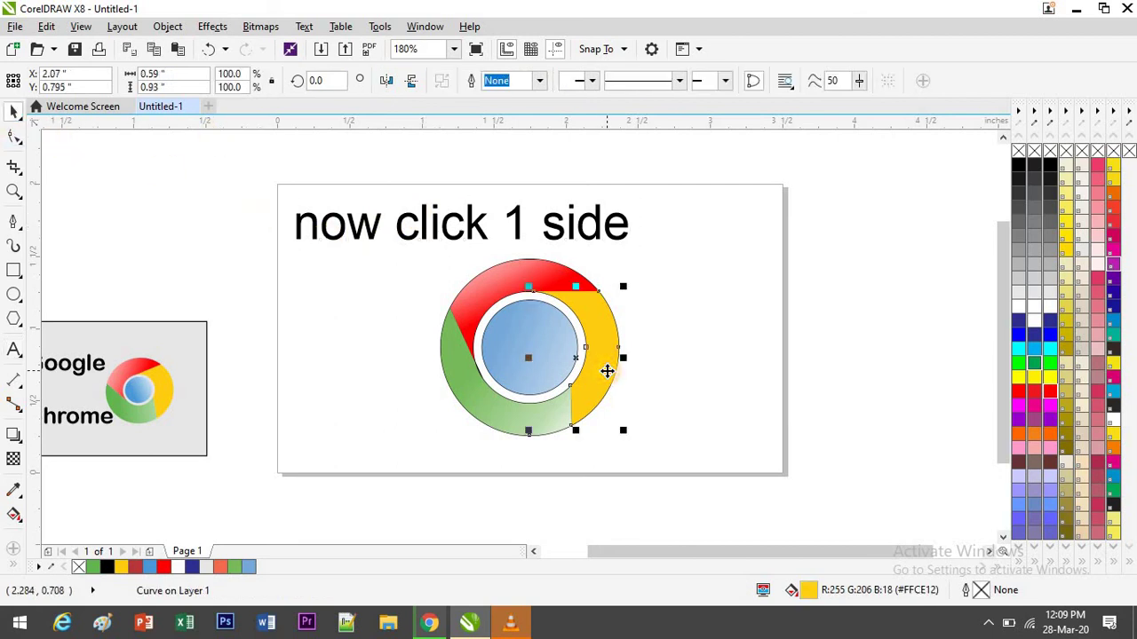
drag(607, 372, 753, 381)
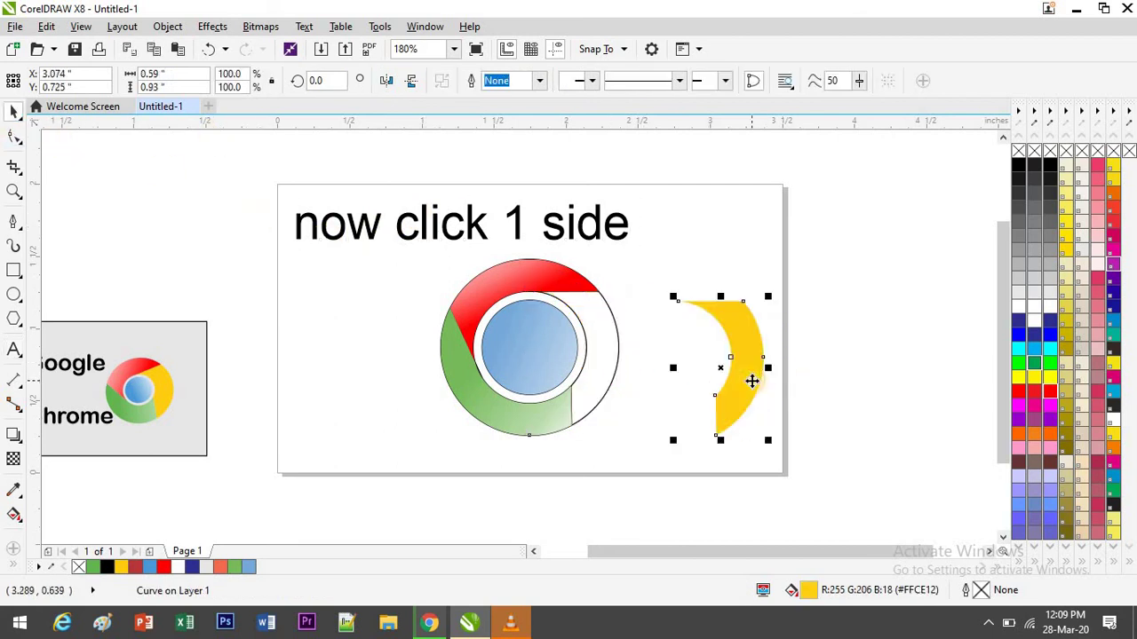
click(531, 425)
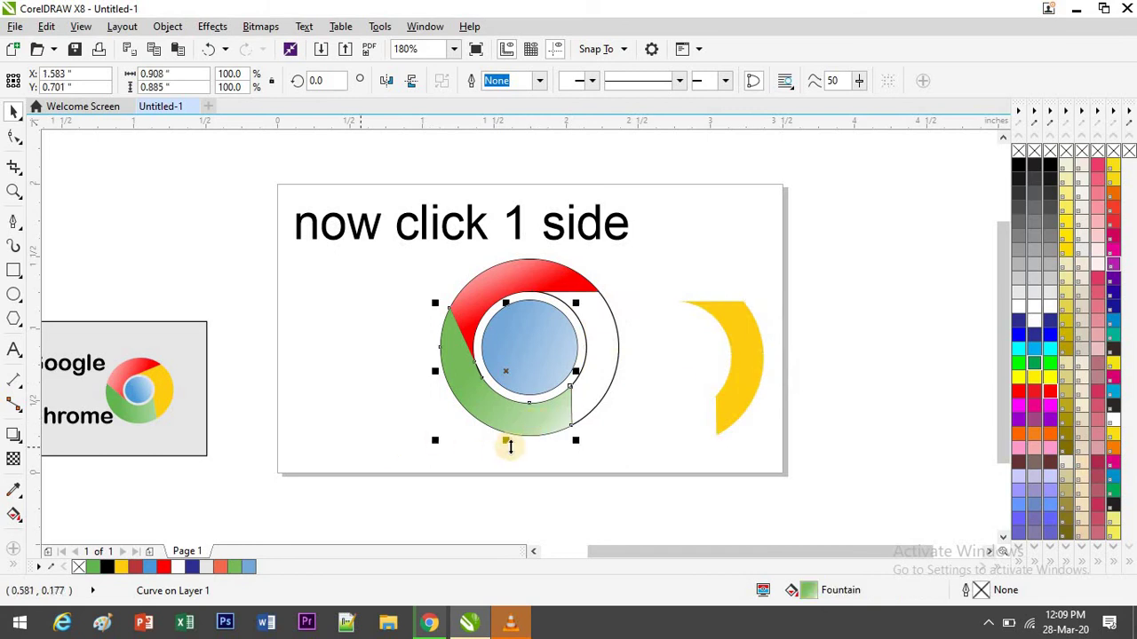
key(ctrl+r)
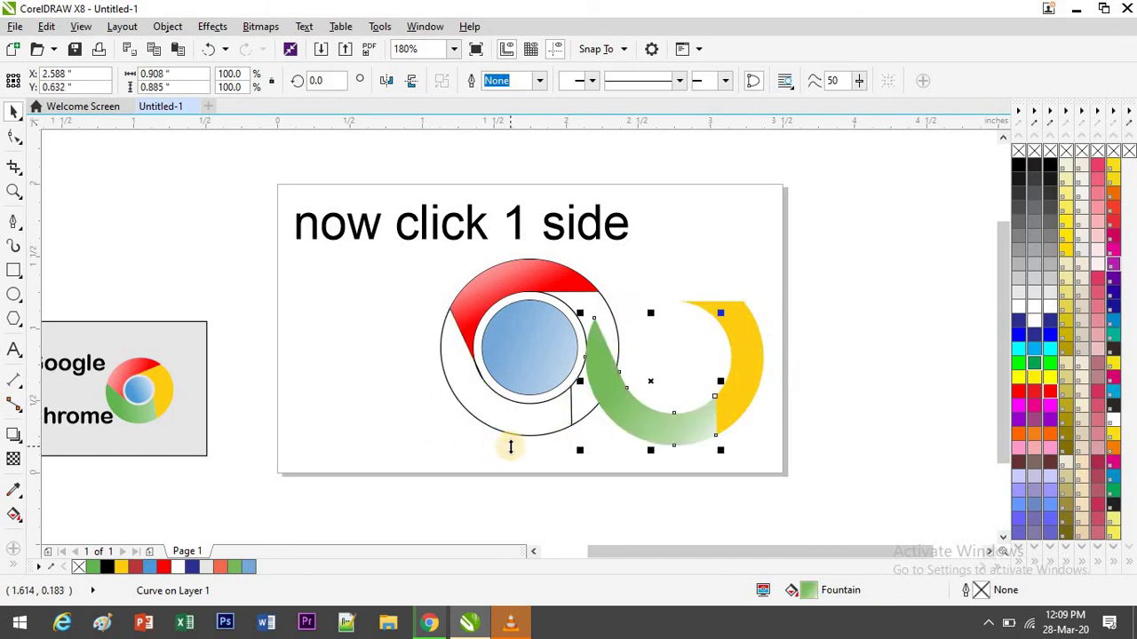
- Repeat the same move on the blue centre circle and the red segment to reassemble the logo beside the outlines
click(535, 375)
key(ctrl+r)
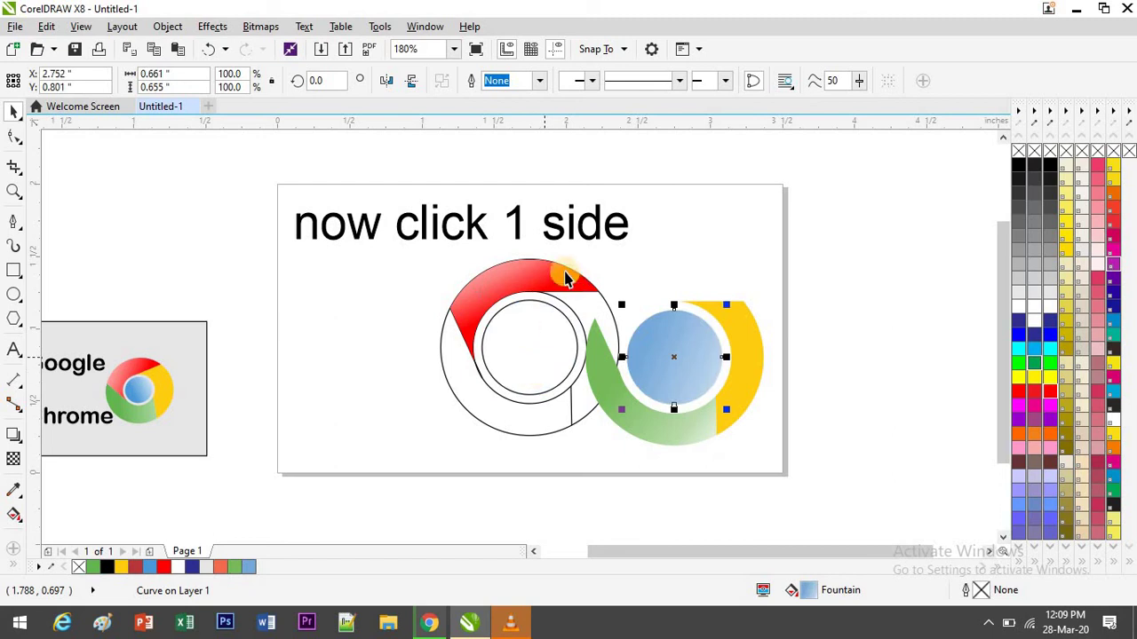
click(536, 267)
key(ctrl+r)
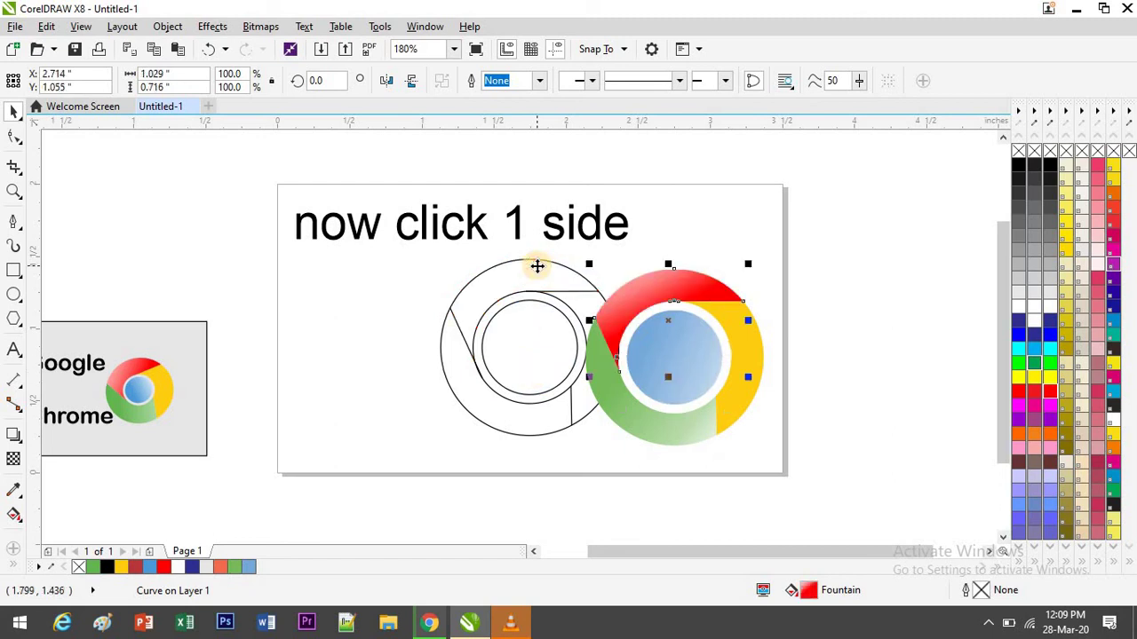
- Delete the three concentric construction circles beside the coloured logo
click(483, 292)
key(Delete)
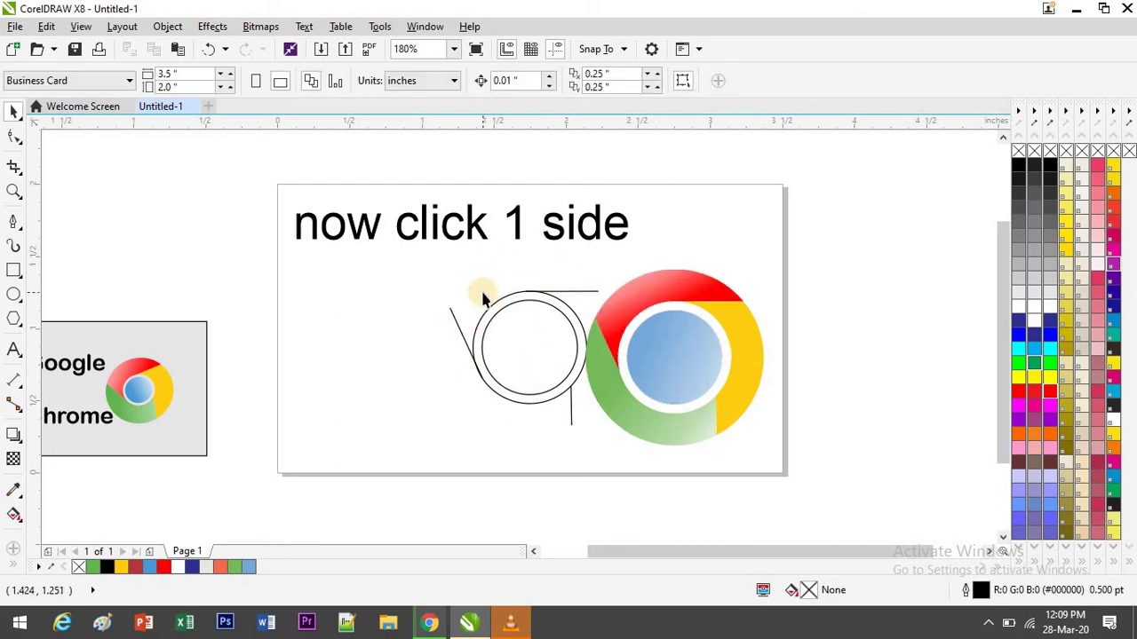
click(486, 316)
key(Delete)
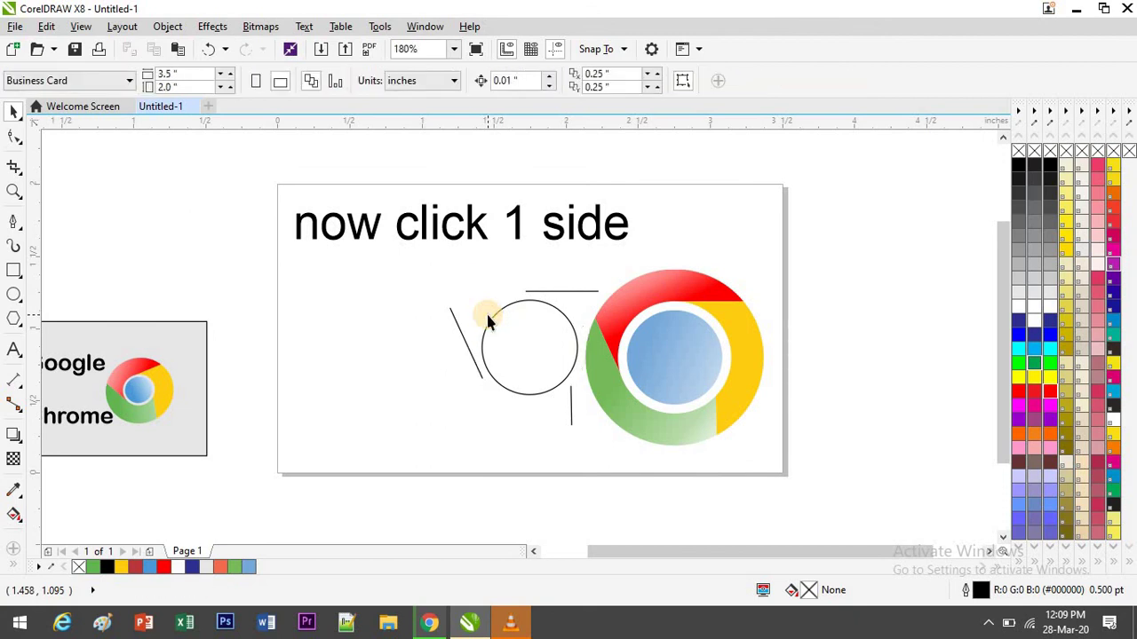
click(490, 319)
key(Delete)
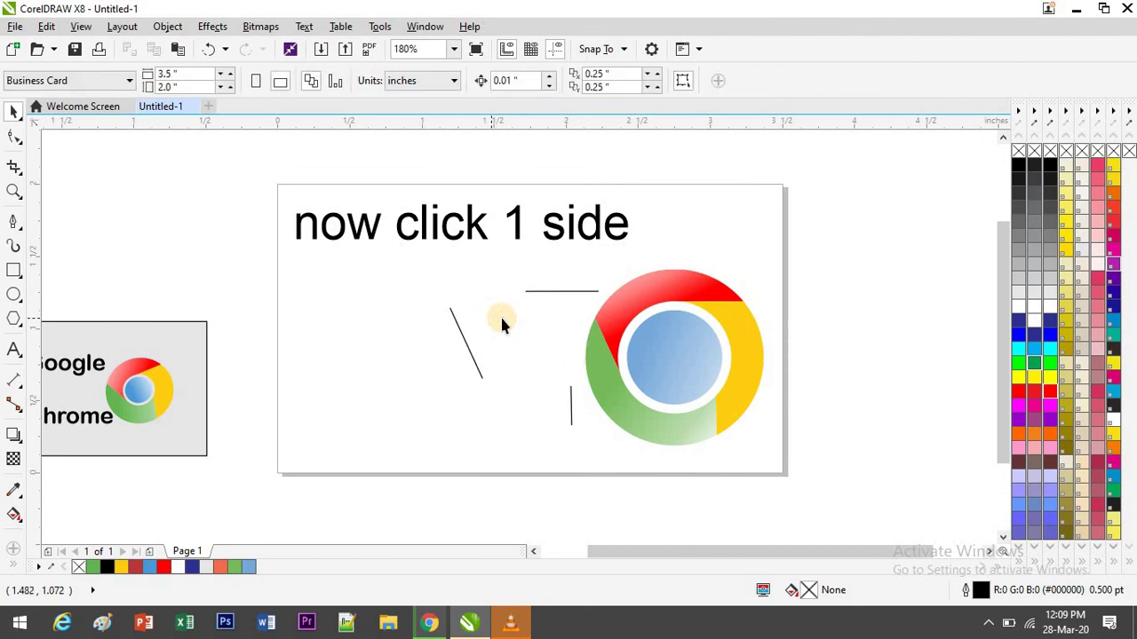
- Delete the three leftover dividing lines beside the coloured logo
click(552, 292)
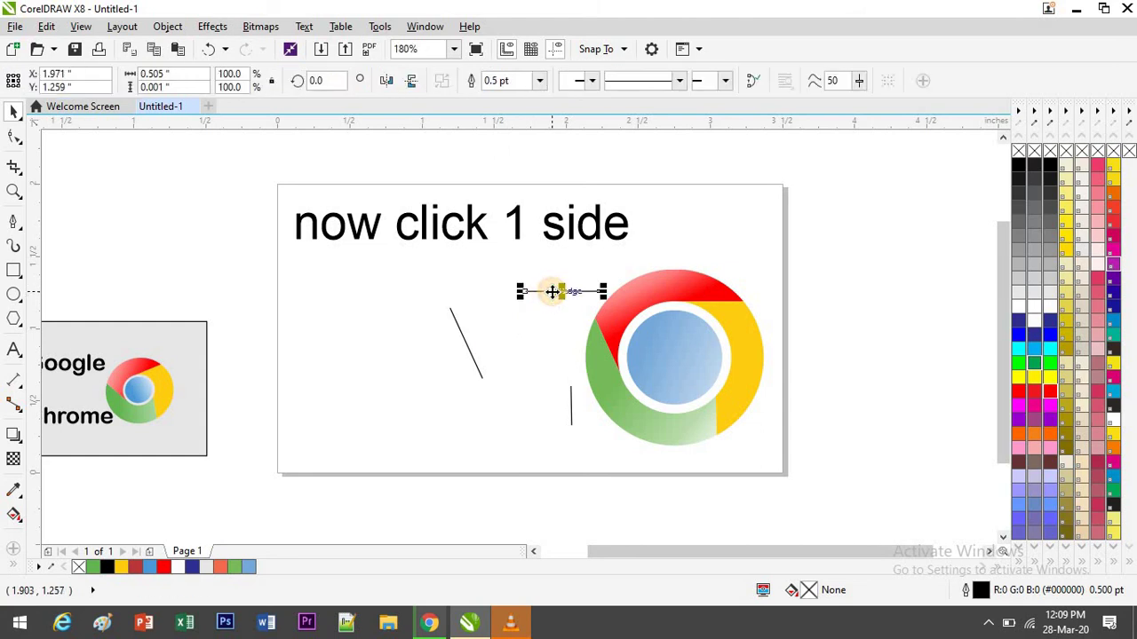
key(Delete)
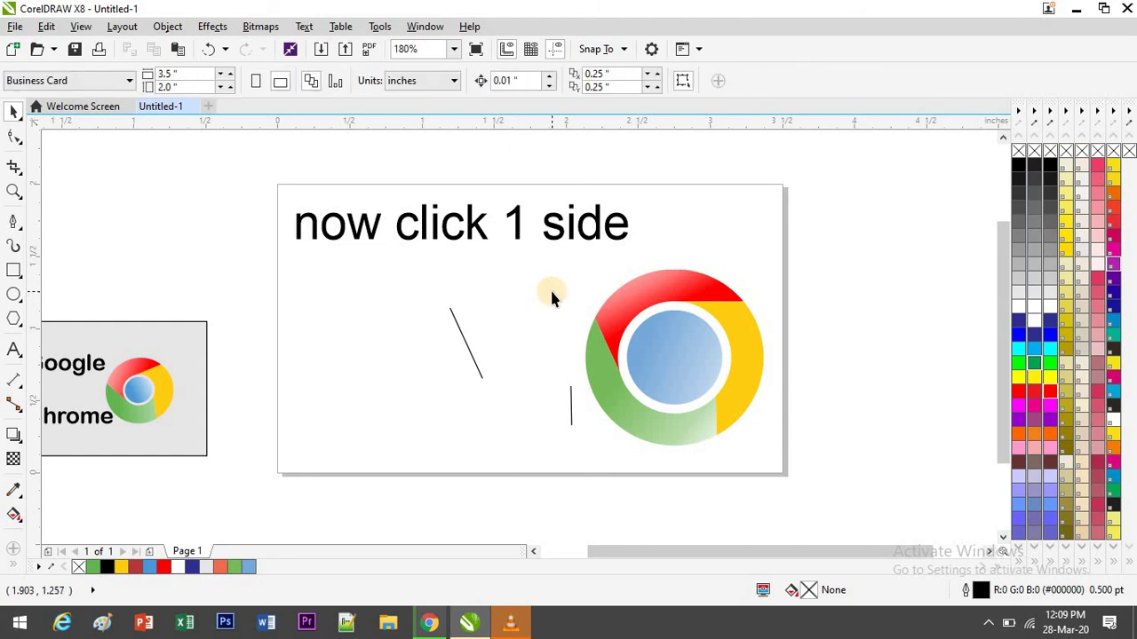
click(571, 392)
key(Delete)
click(466, 343)
key(Delete)
- Add a two-line text note beside the logo reading "press ctrl R" and "it will automatically adjust"
click(13, 349)
click(316, 346)
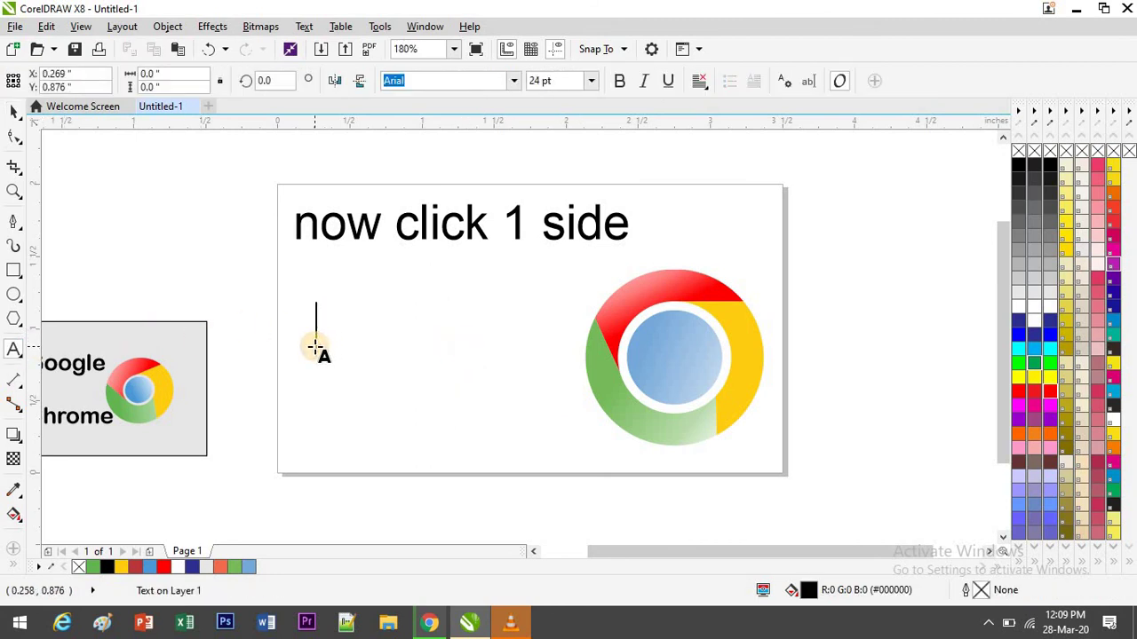
text(press)
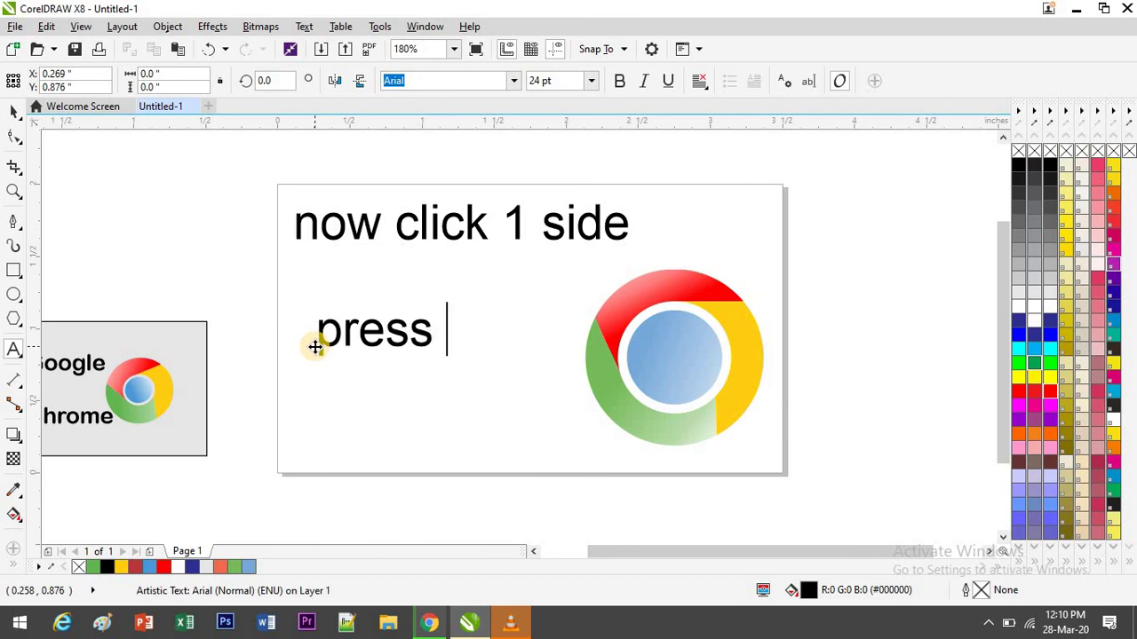
text( ctrl R it w)
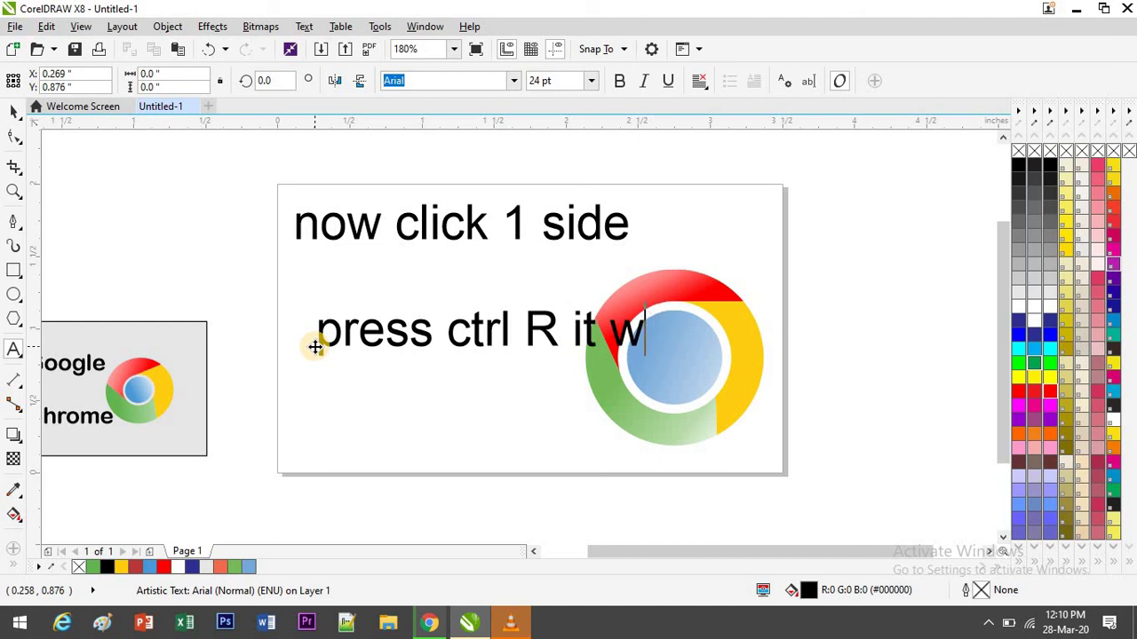
key(BackSpace)
key(BackSpace)
key(BackSpace)
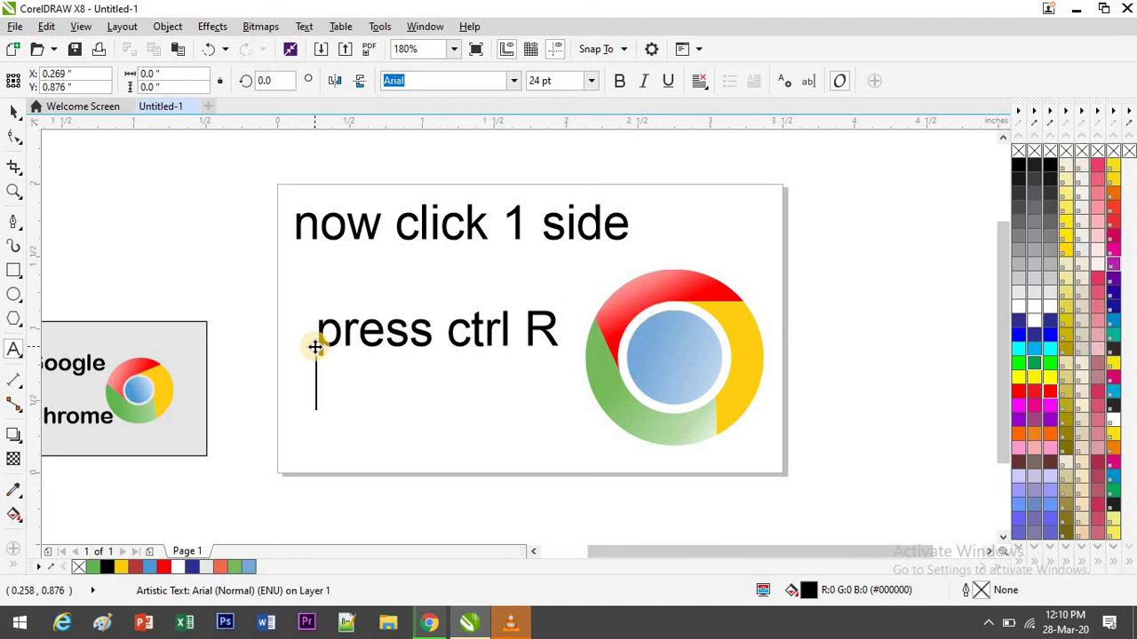
text(t will )
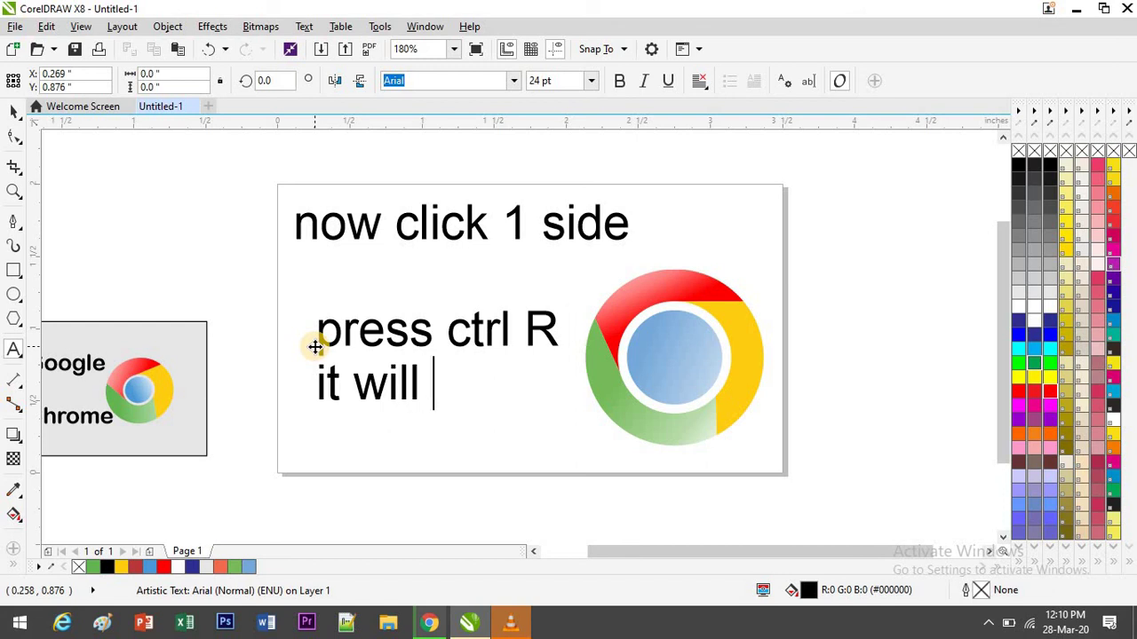
text(automatical)
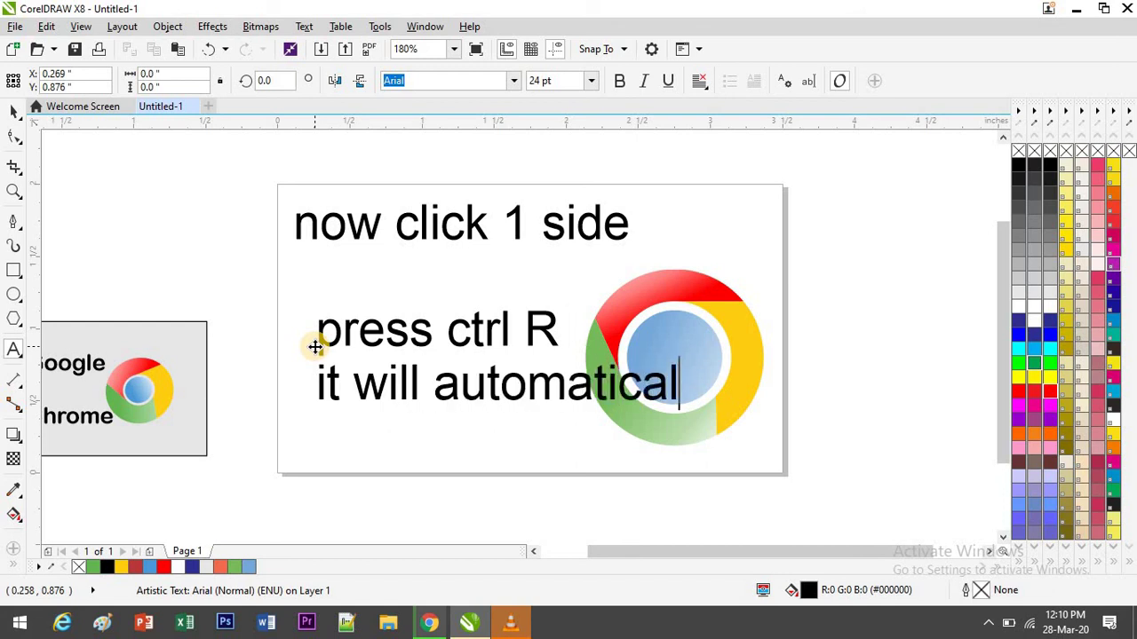
text(ly adjust)
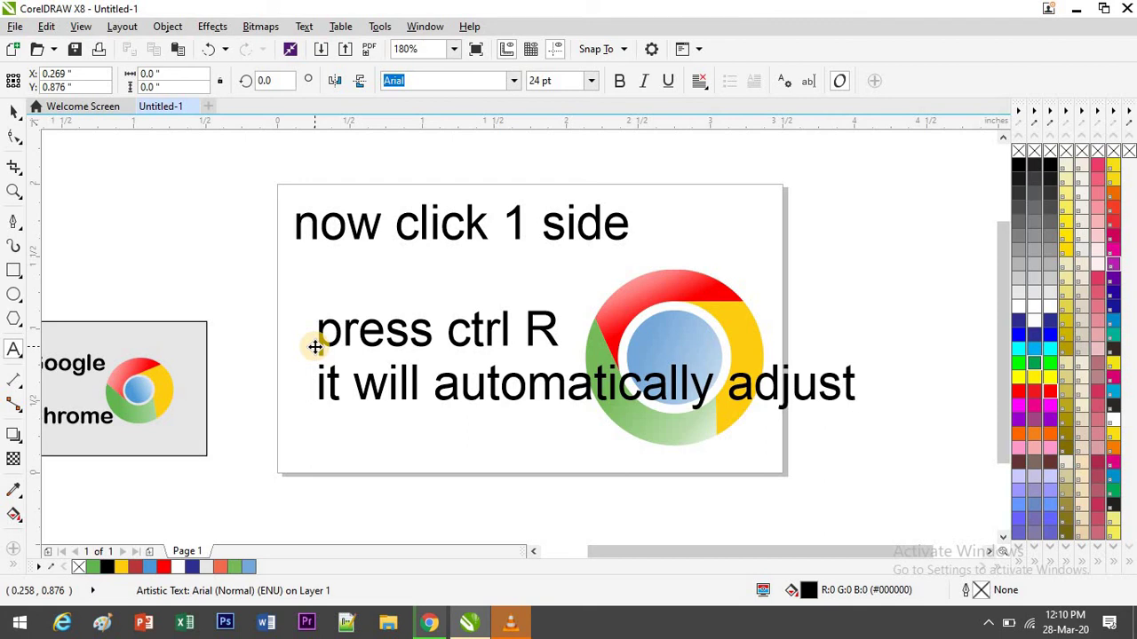
- Replace the two-line note's text with "now your logo is ready enjoy by filling colours Thanks"
key(ctrl+a)
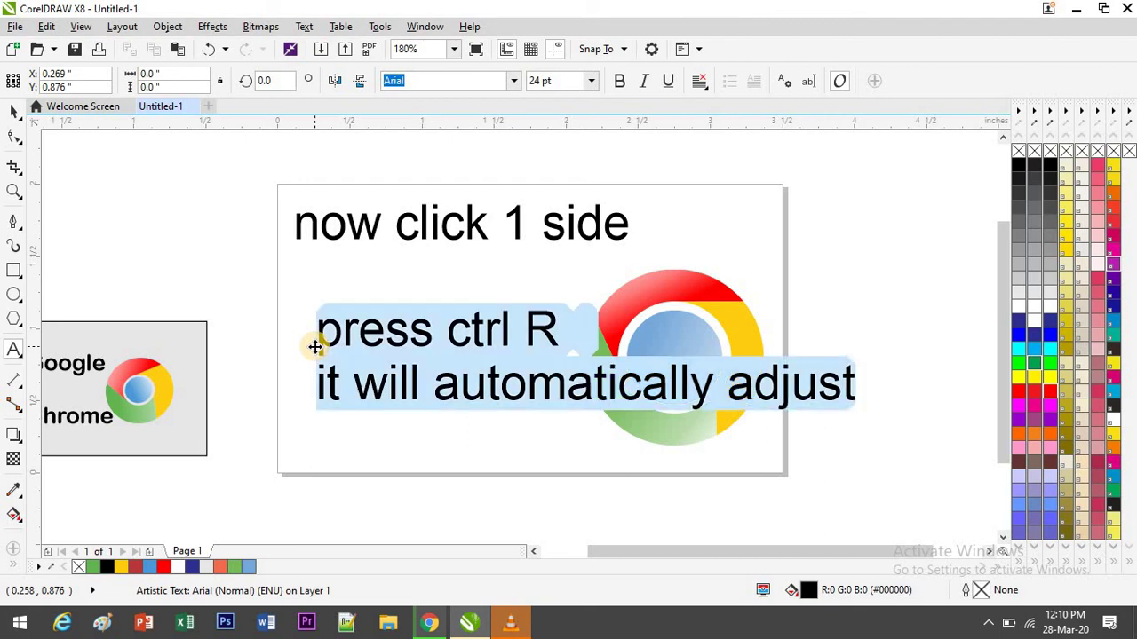
key(Delete)
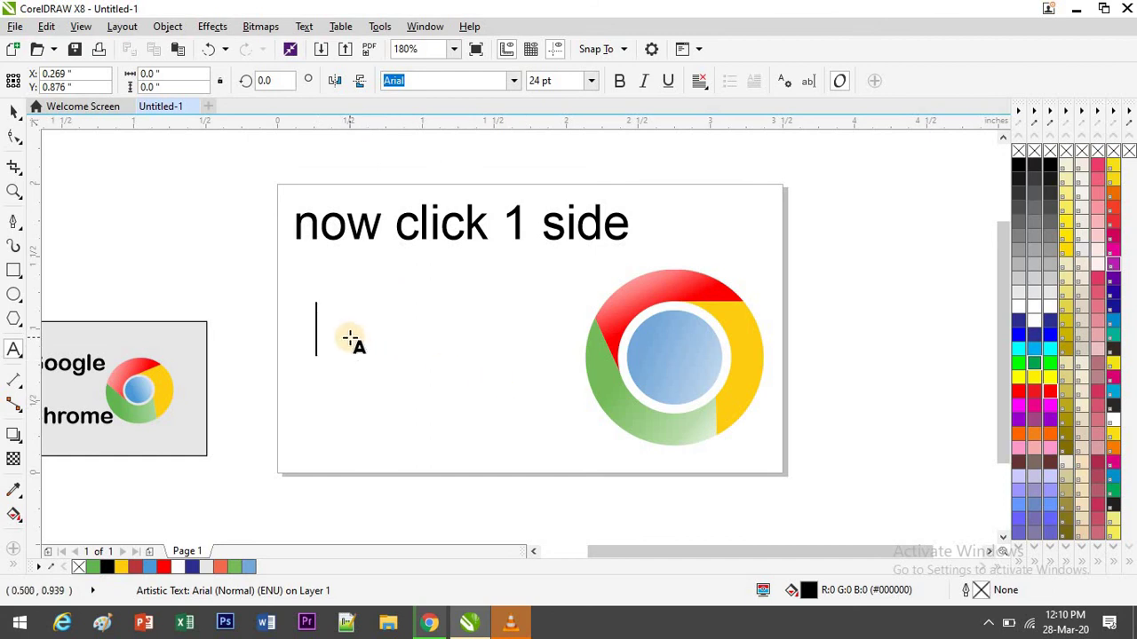
text(now your lofo)
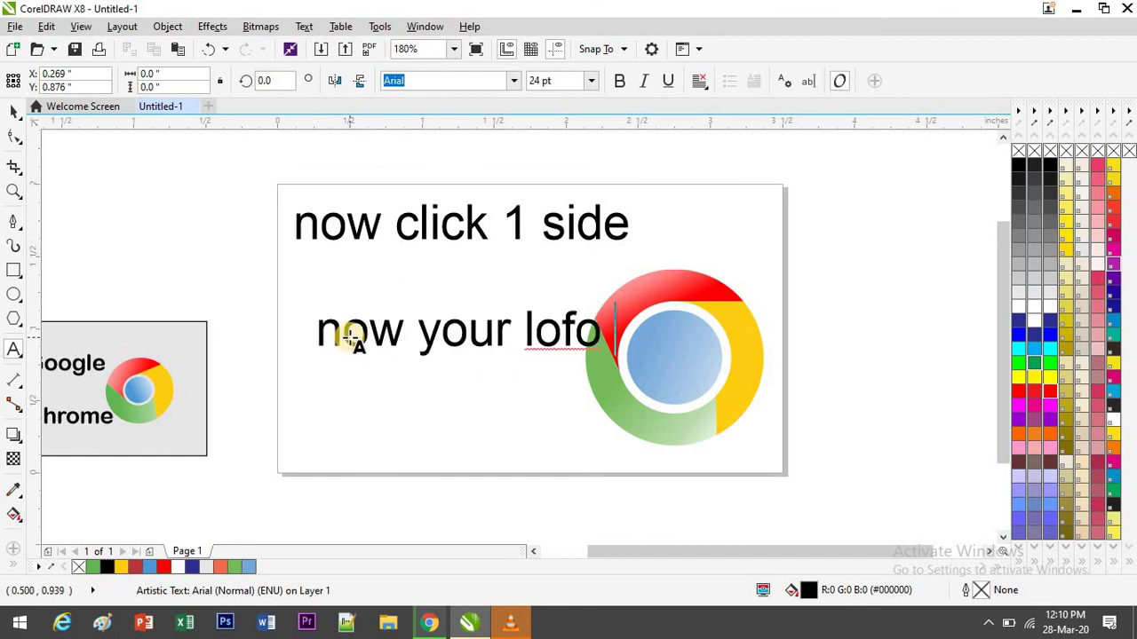
key(BackSpace)
text(is ready )
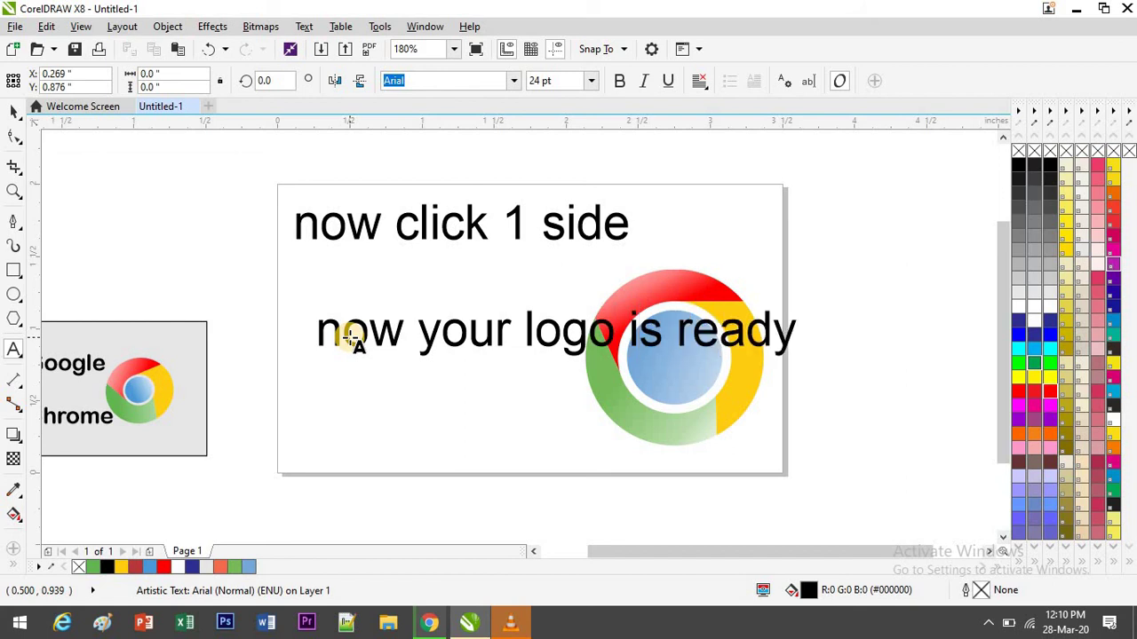
text(enjoy )
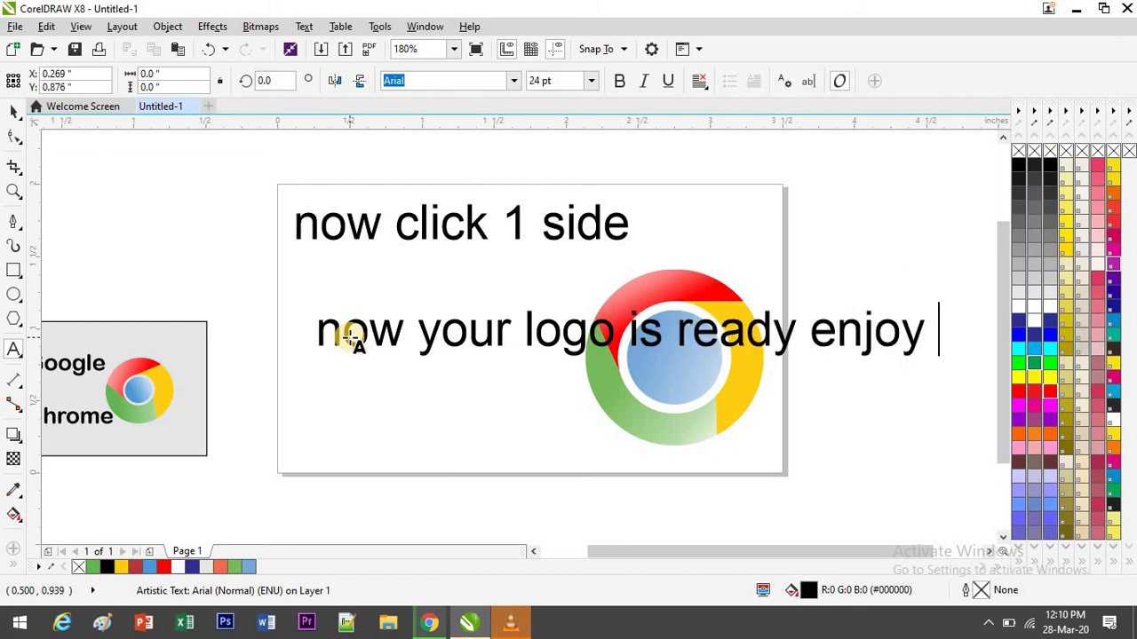
text(by filli)
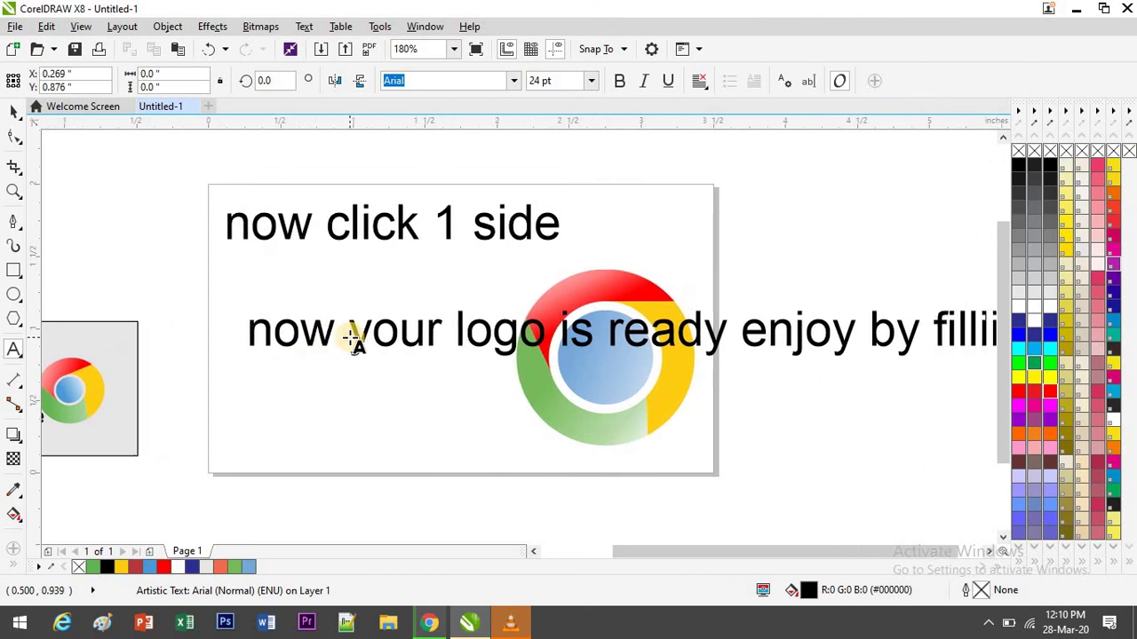
text(ng colours)
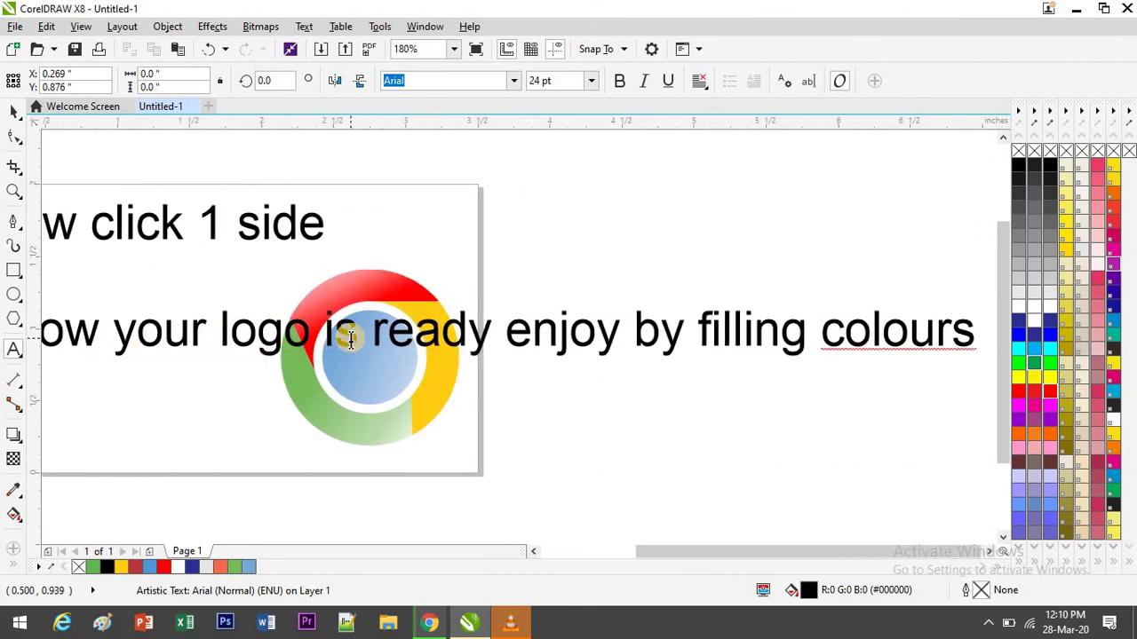
text( Thanks)
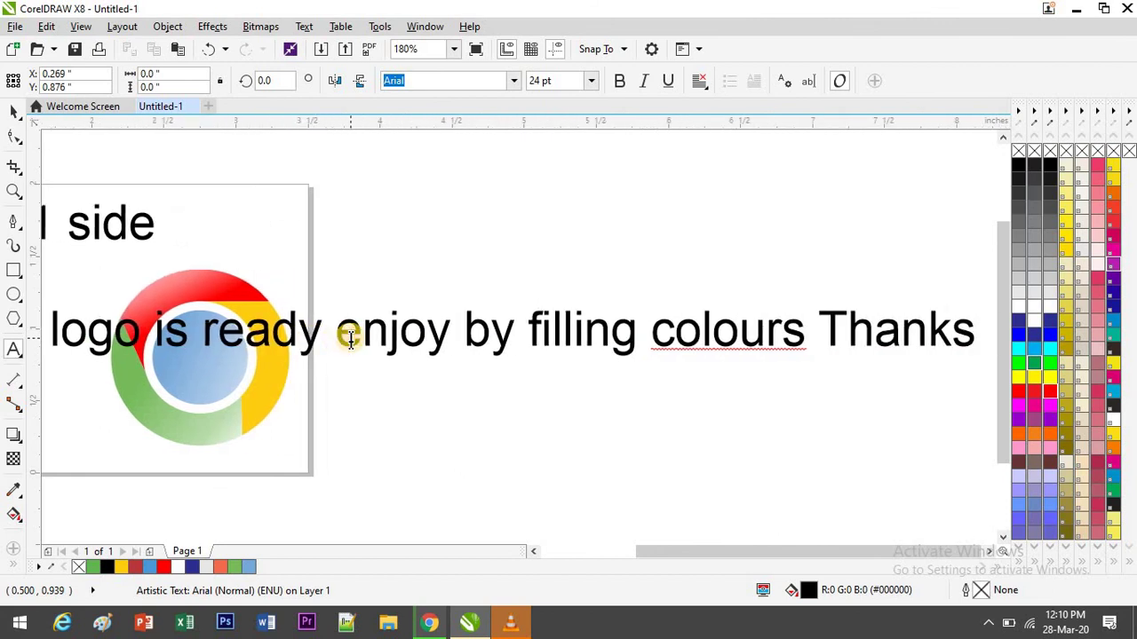
- Replace the lower note's text with "guys subscribe and like video"
key(ctrl+a)
key(BackSpace)
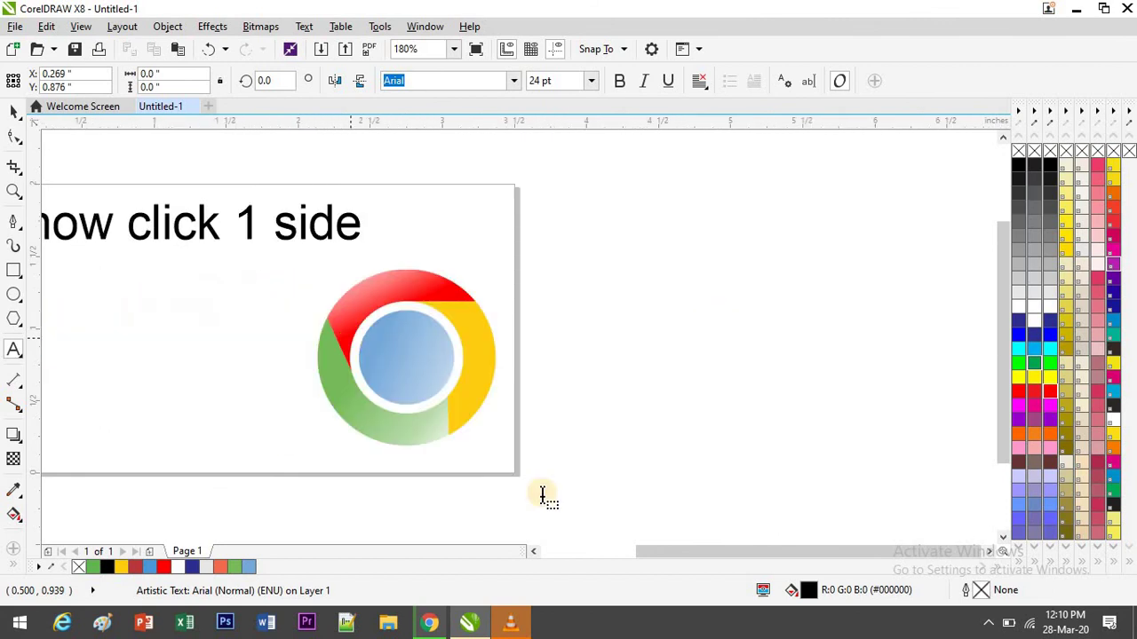
drag(648, 553, 604, 571)
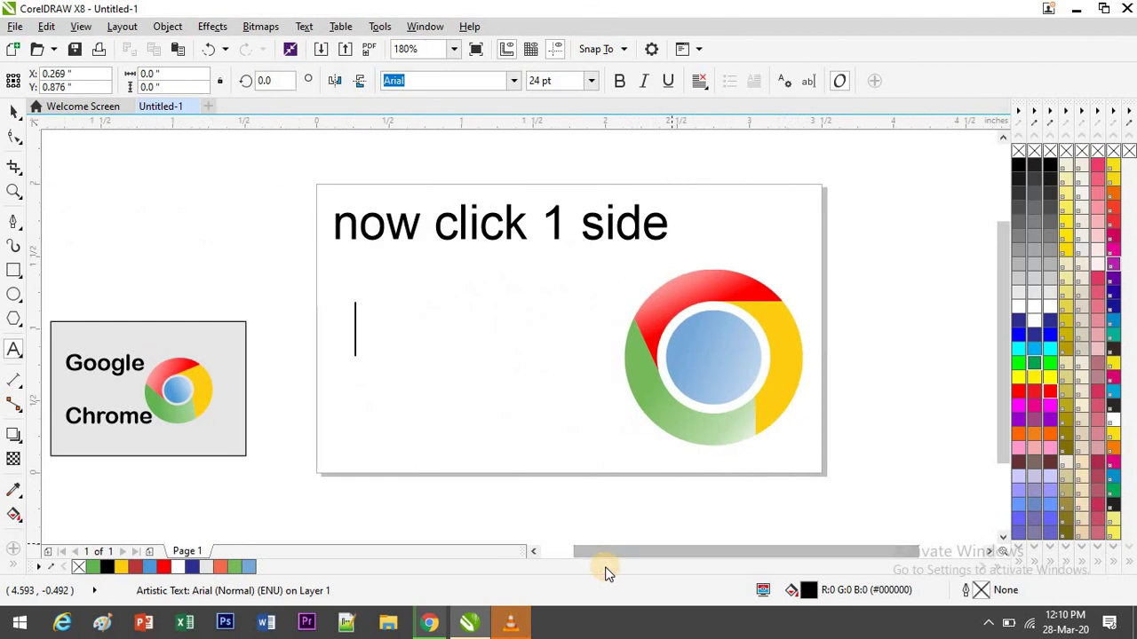
text(gus)
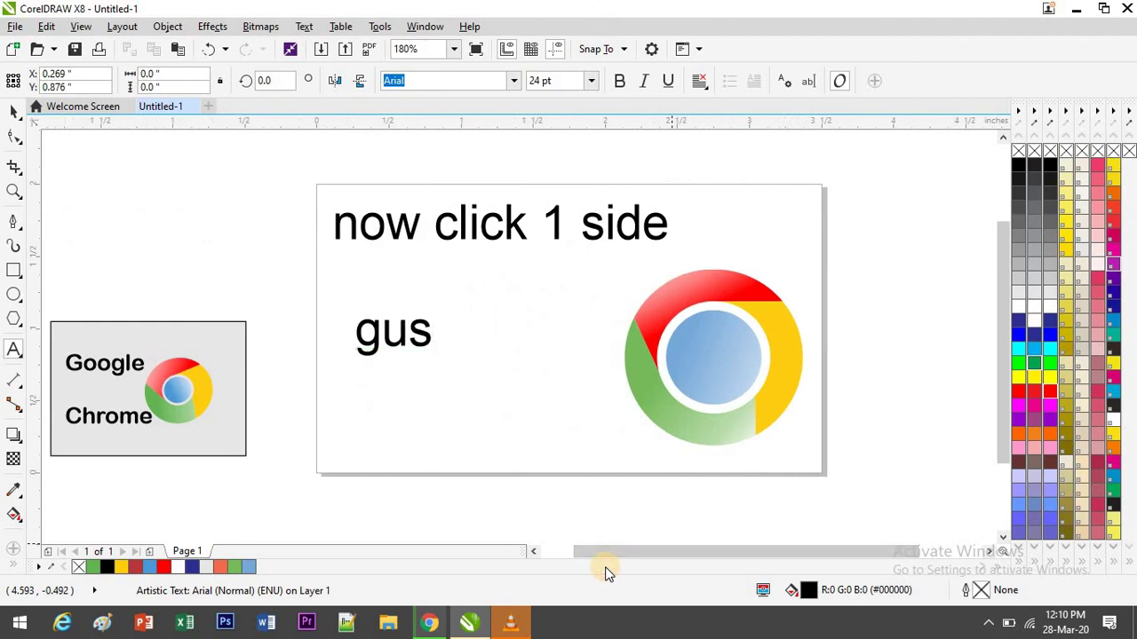
text(y)
key(BackSpace)
key(BackSpace)
text(ys su)
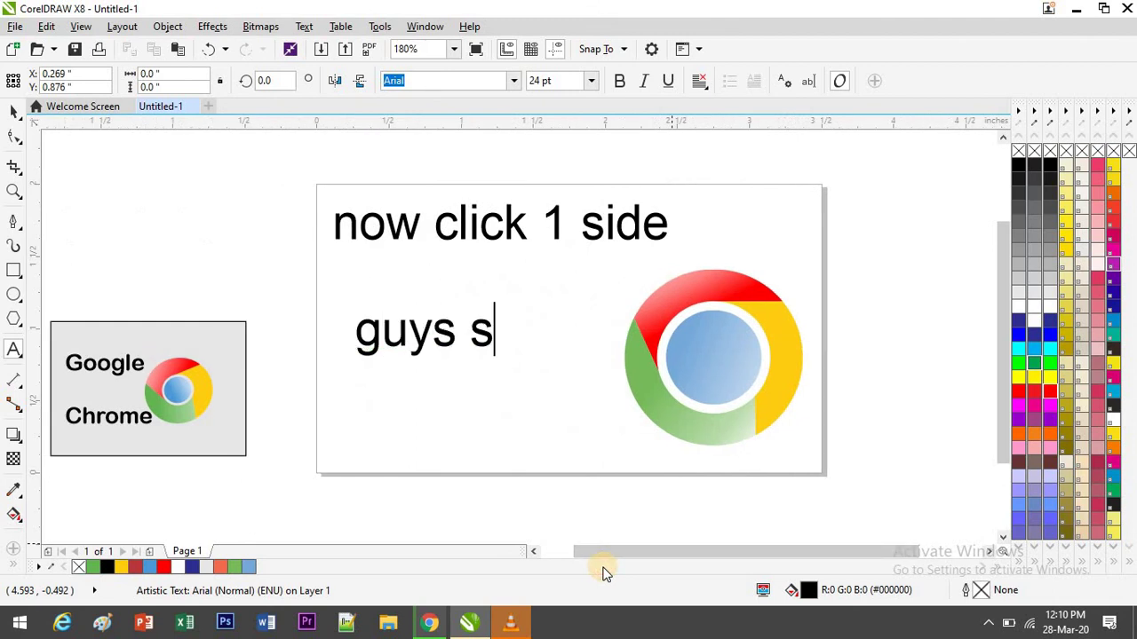
text(bscrive)
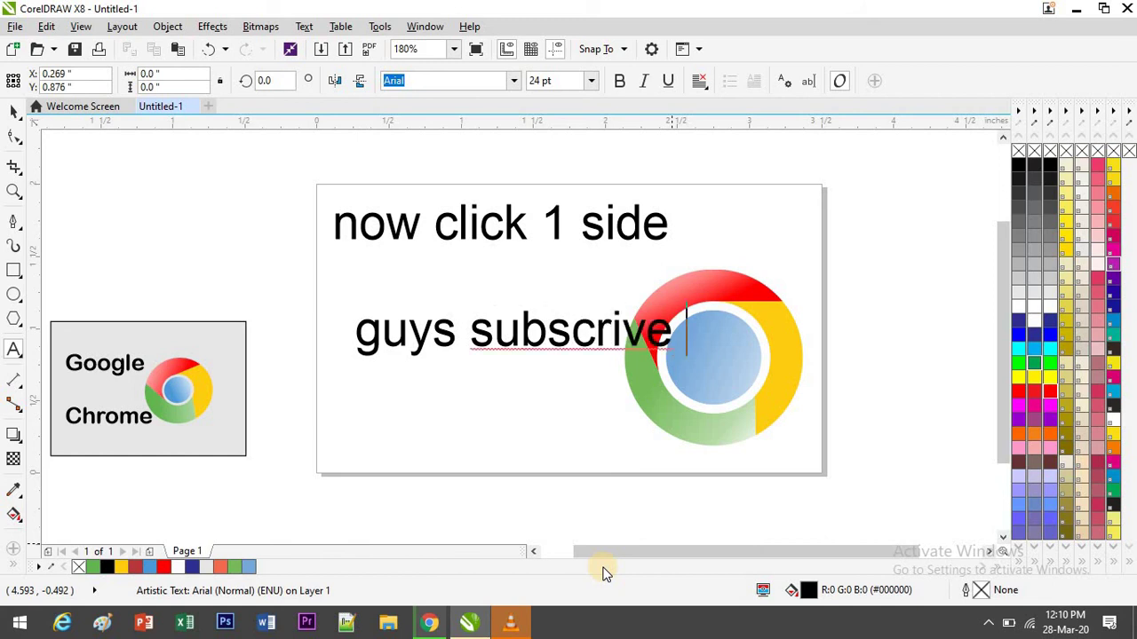
key(BackSpace)
key(BackSpace)
text(be abd)
key(BackSpace)
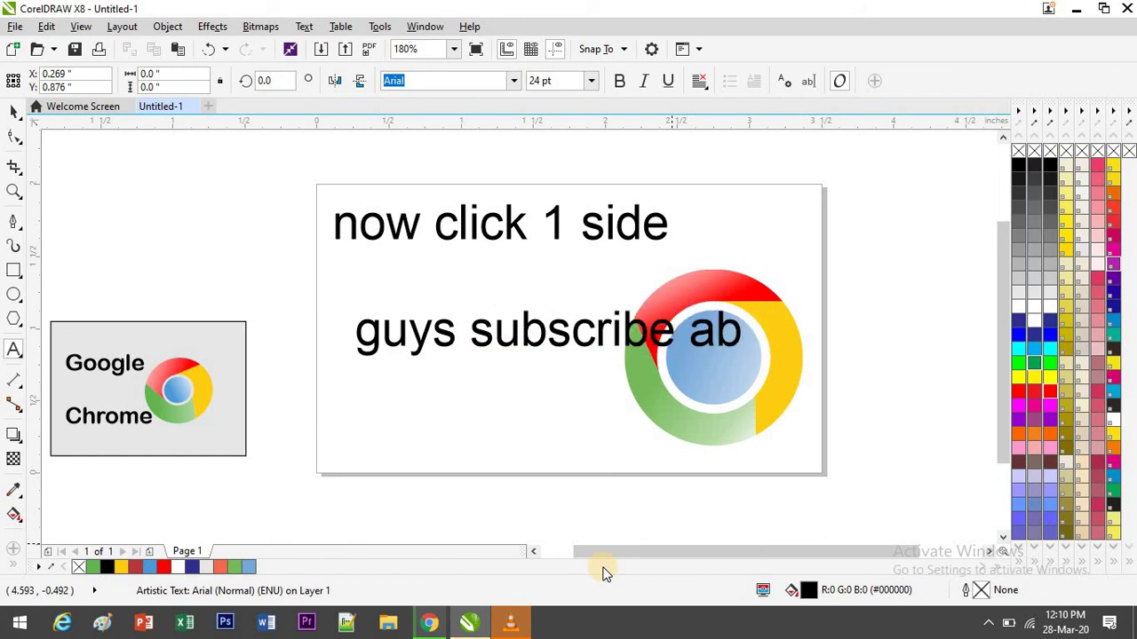
text(nd like video)
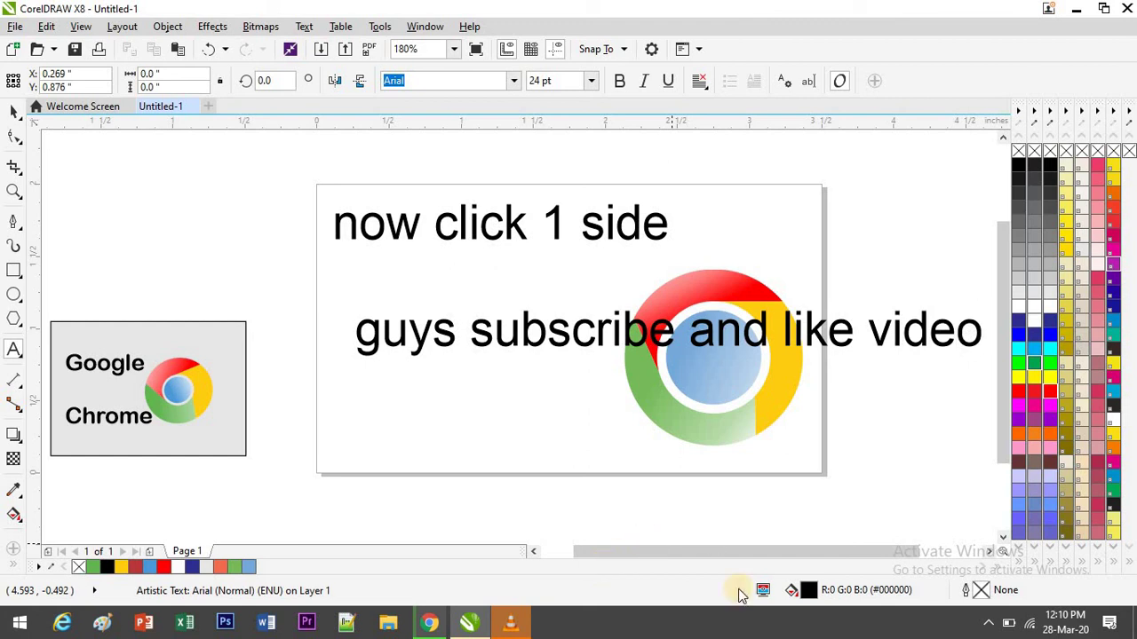
key(Escape)
- Add a separate text note below the subscribe line reading "Thanks for watching"
click(399, 422)
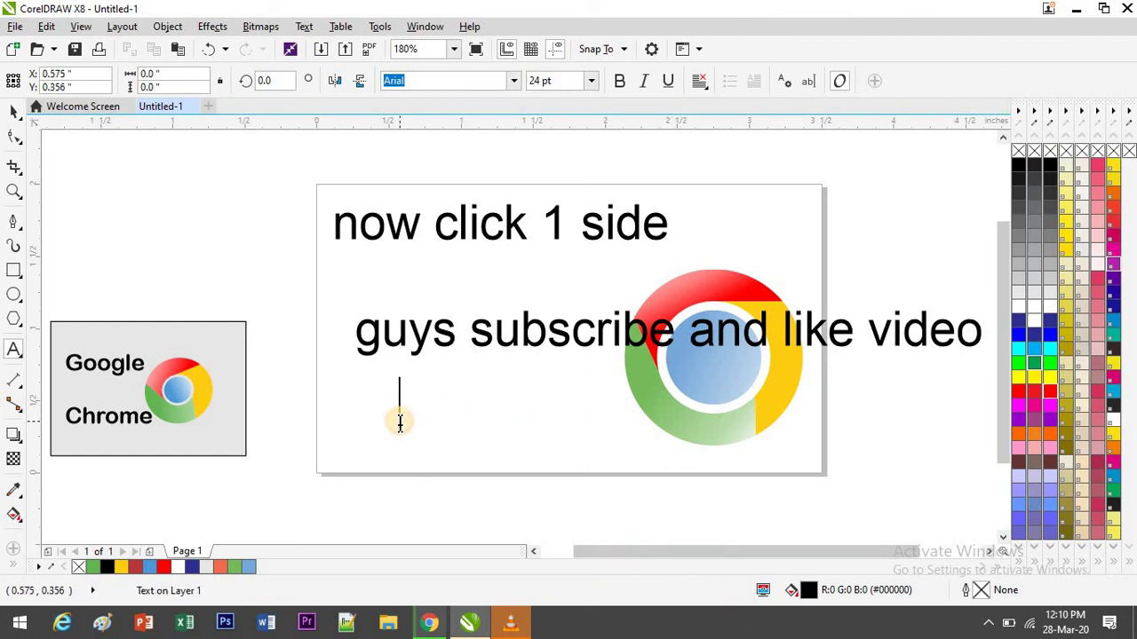
text(Thanks for watching)
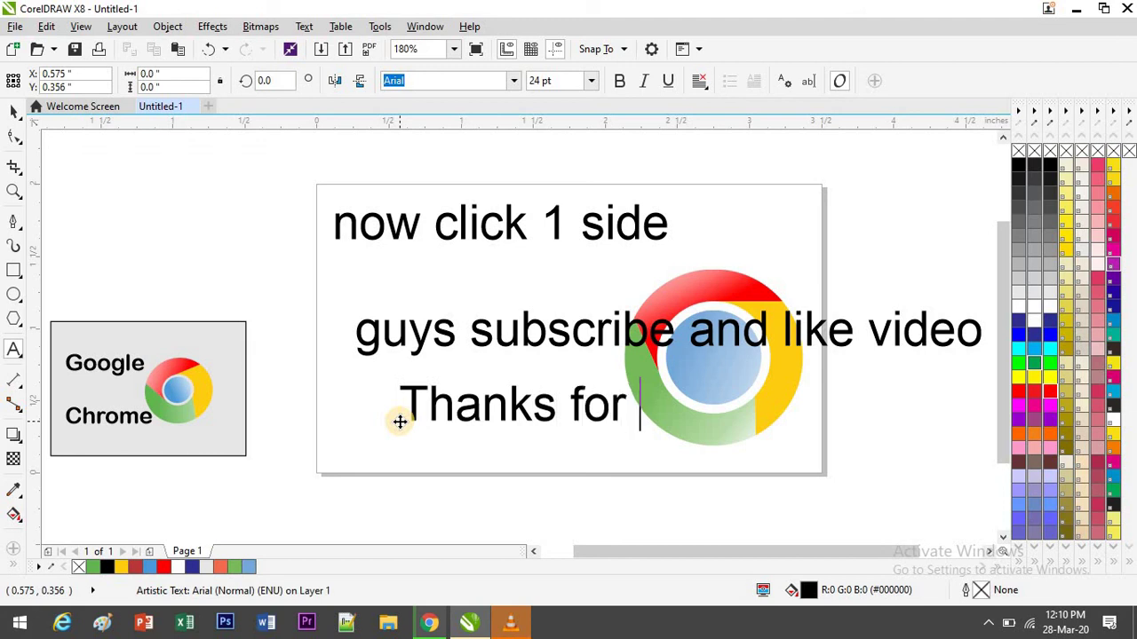